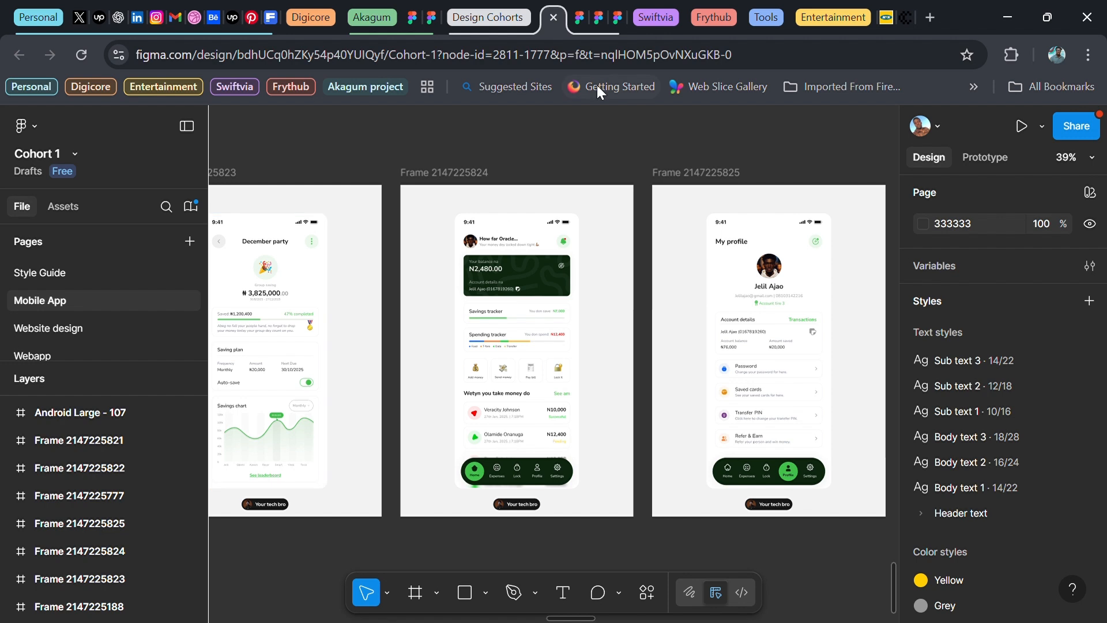
Scroll the canvas right to reveal empty space beside the mobile app frames
scroll(563, 287, right, 10)
scroll(560, 292, right, 2)
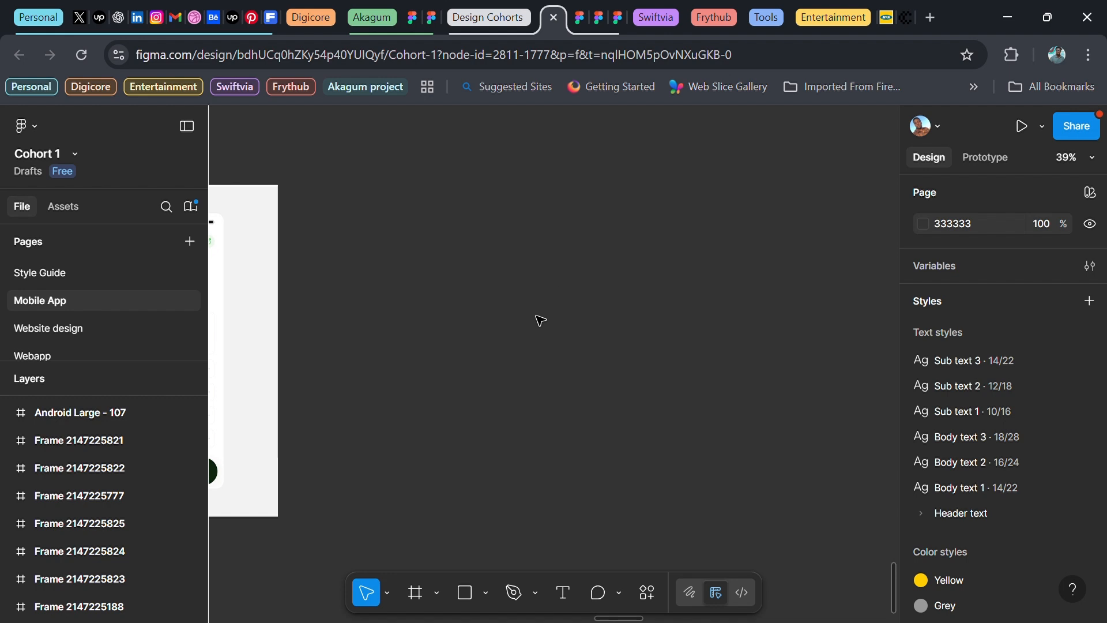
Add a text layer reading 'Transaction title' on the empty canvas
key(t)
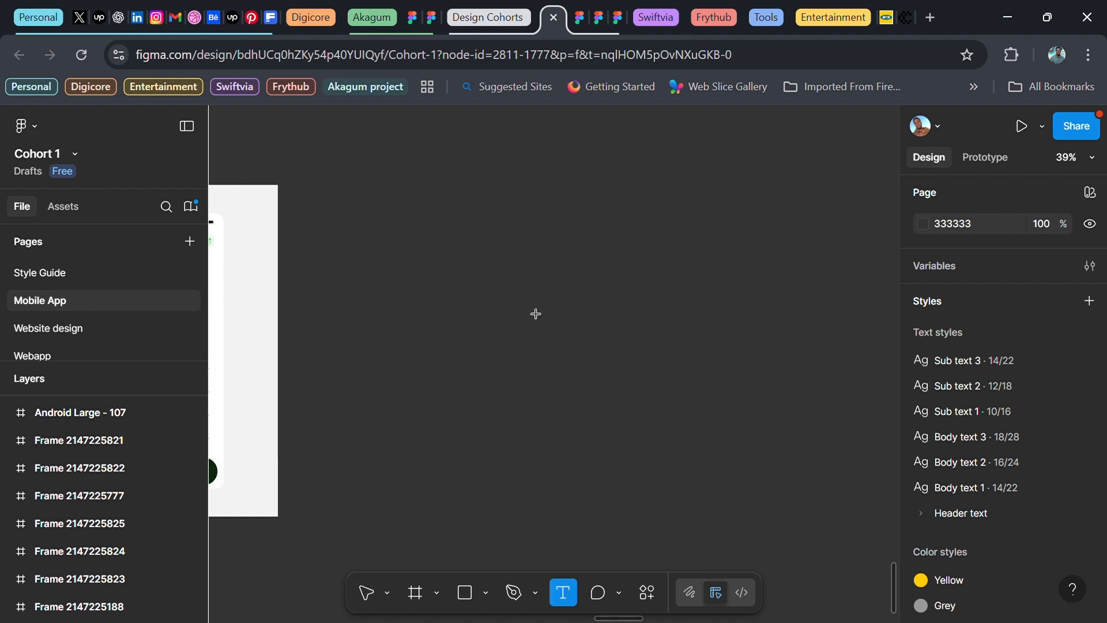
click(574, 318)
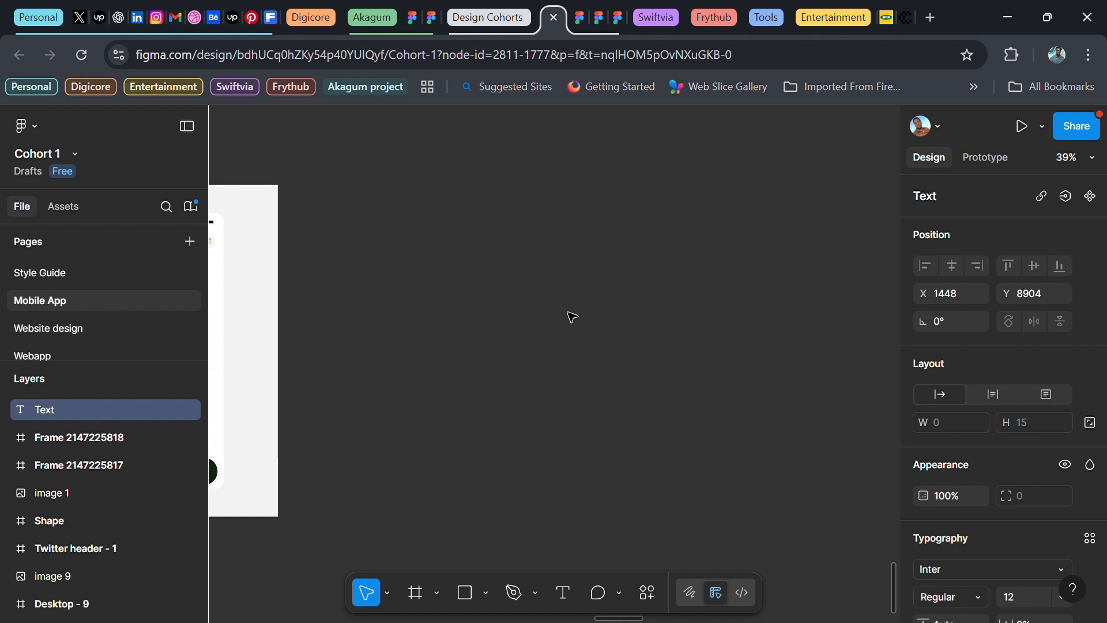
text(Transaction title)
key(Escape)
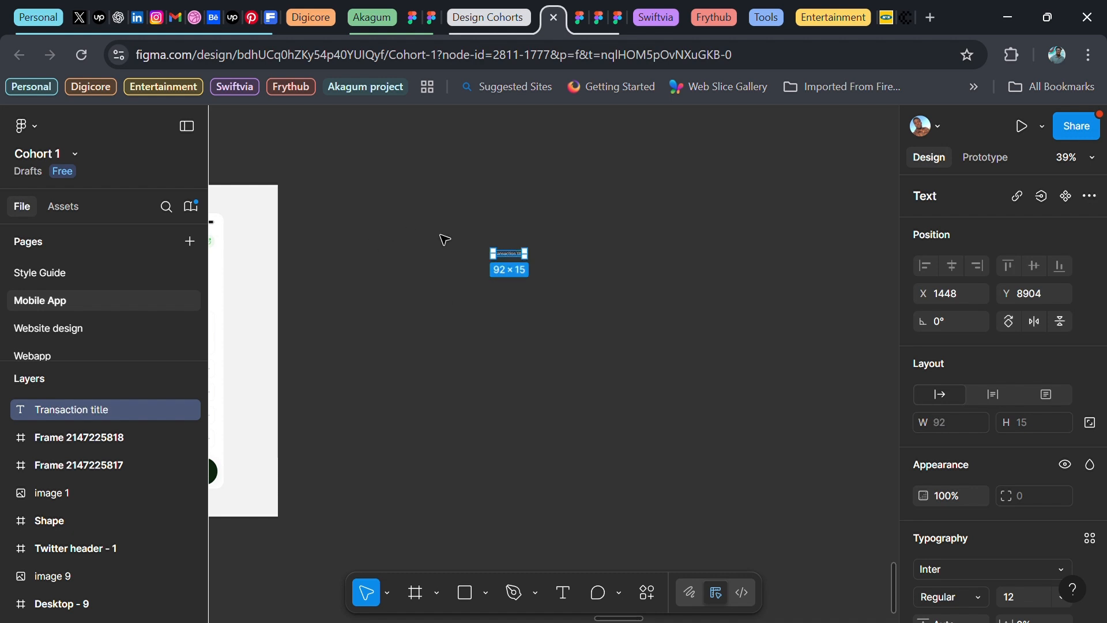
Apply the Sub text 3 text style to the title
scroll(516, 254, up, 5)
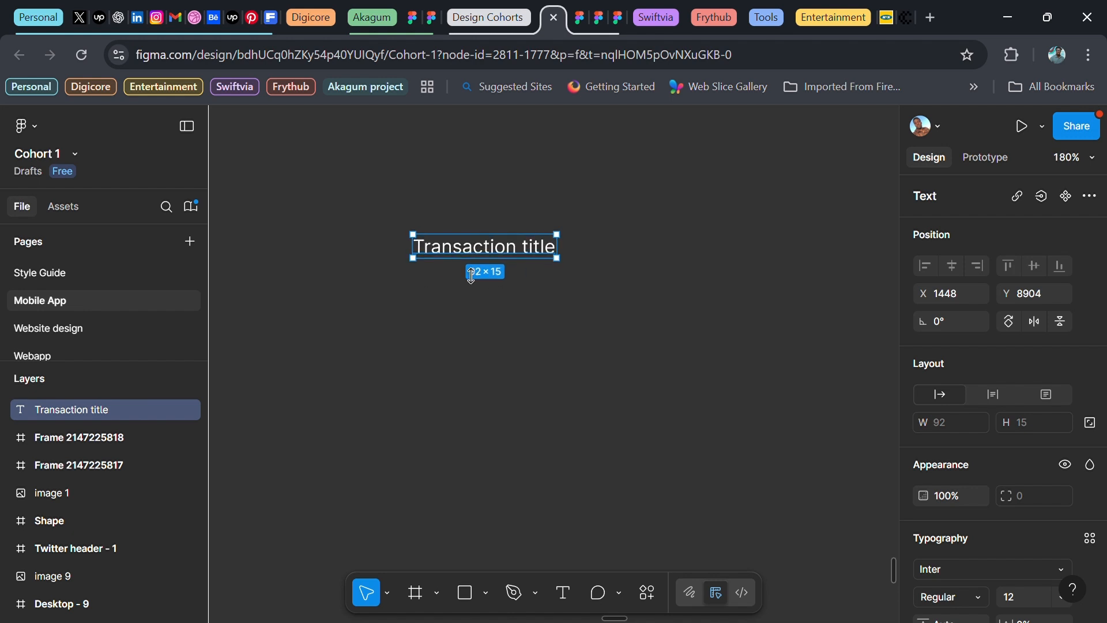
scroll(1084, 394, down, 3)
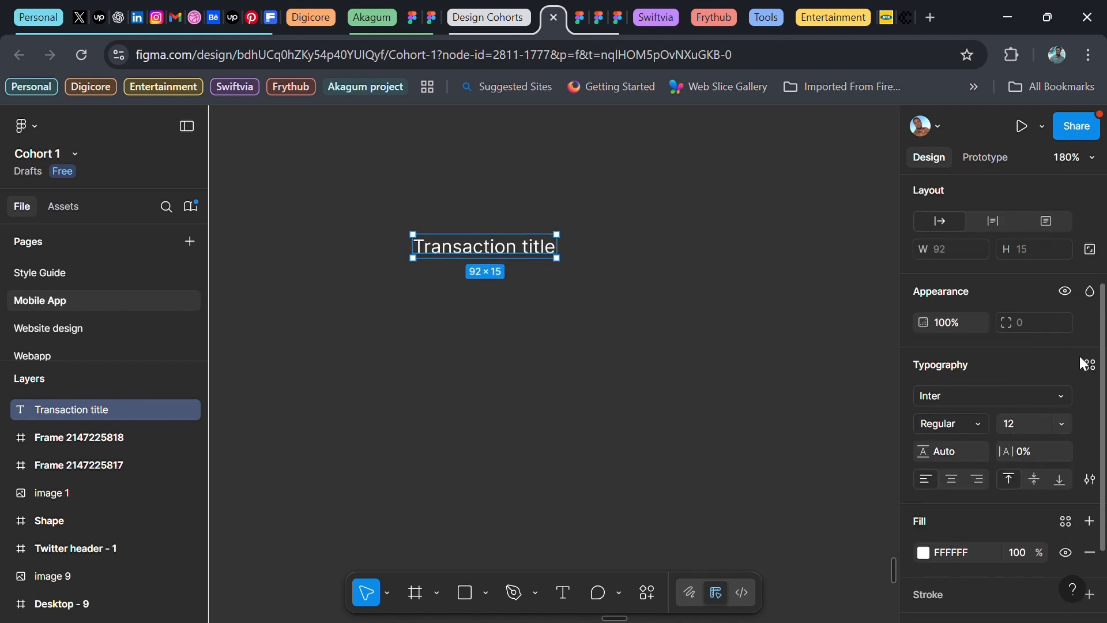
click(1090, 367)
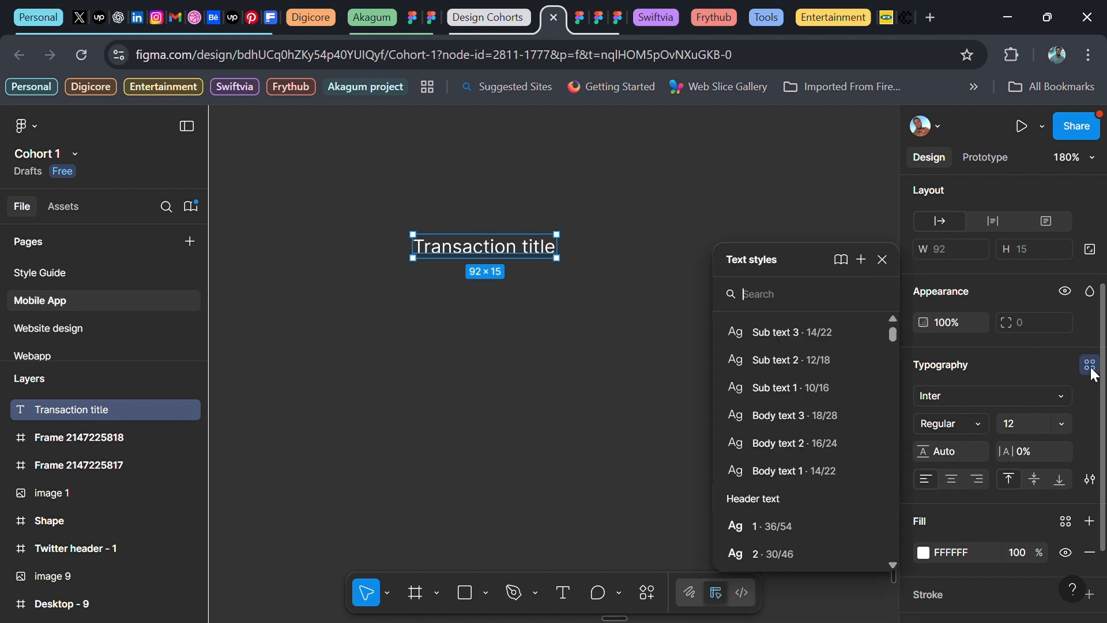
click(815, 334)
ctrl+scroll(478, 342, down, 3)
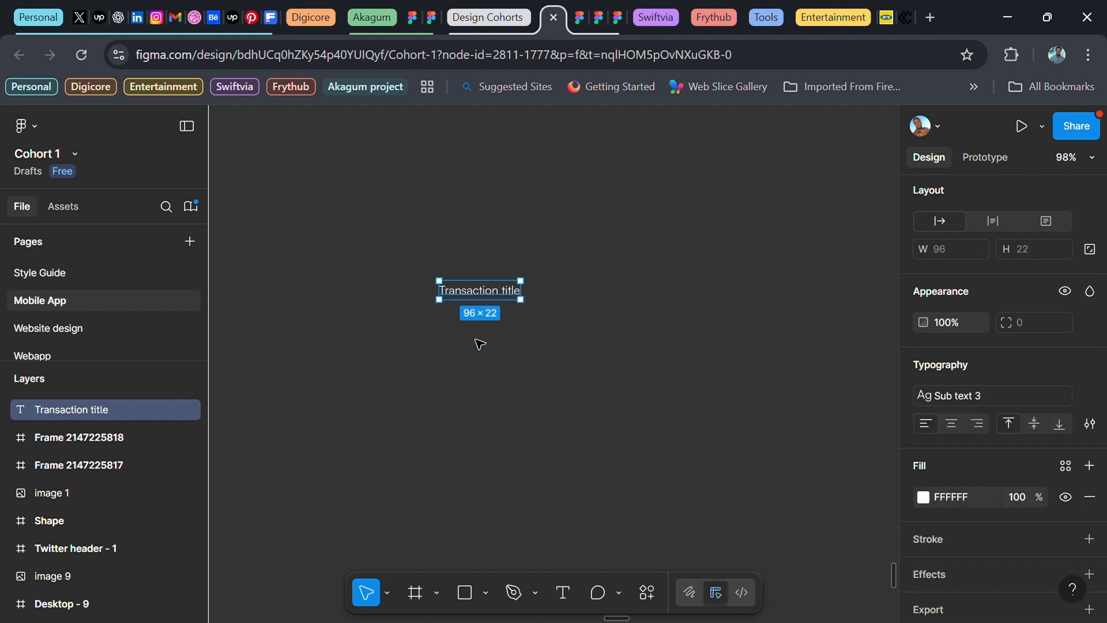
scroll(486, 329, down, 1)
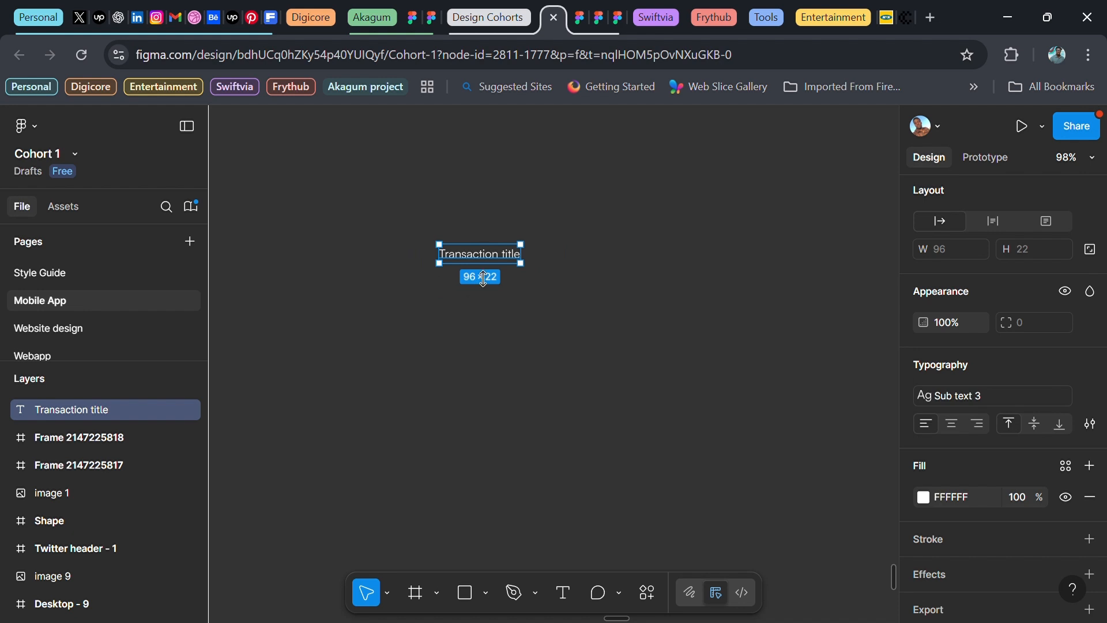
Wrap the title in an auto-layout frame and set its height to 50
key(shift+a)
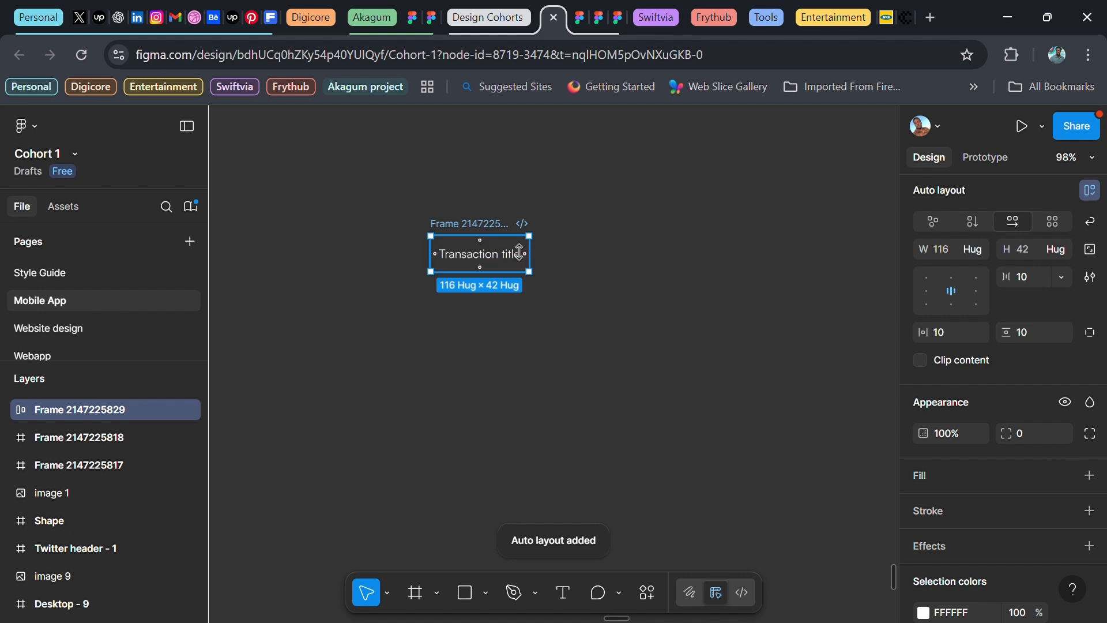
scroll(962, 371, down, 3)
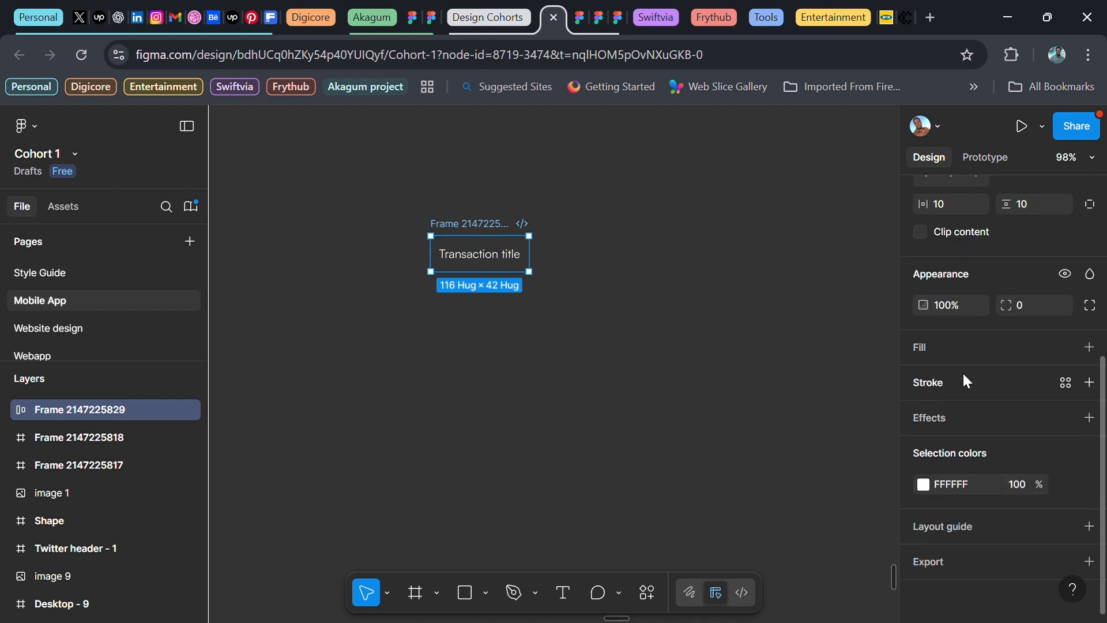
scroll(1005, 401, up, 4)
click(1032, 295)
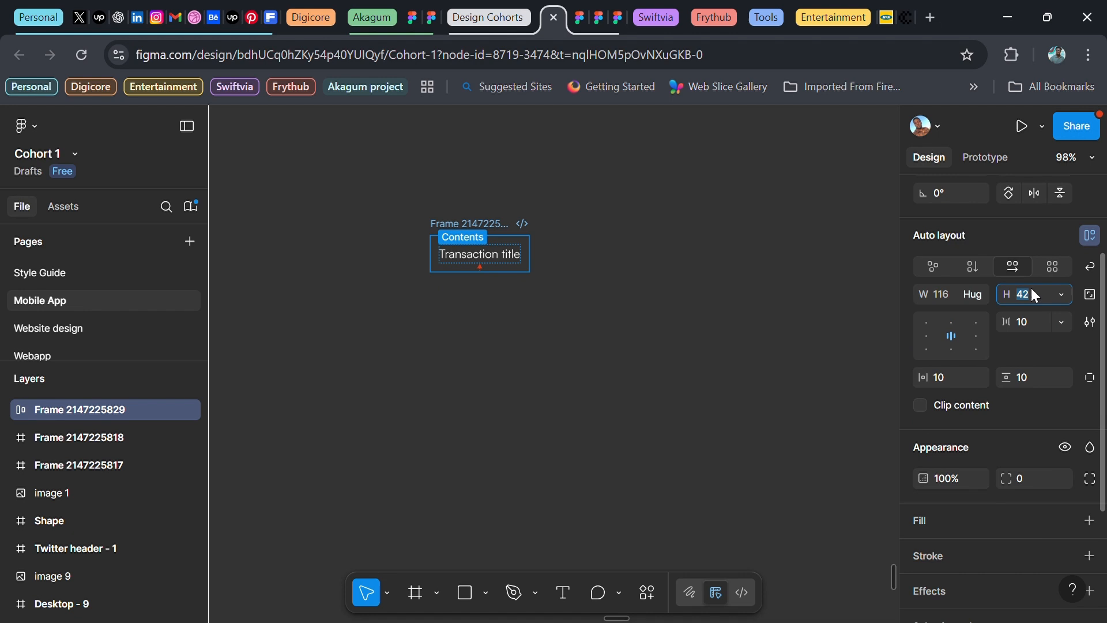
text(50)
key(Return)
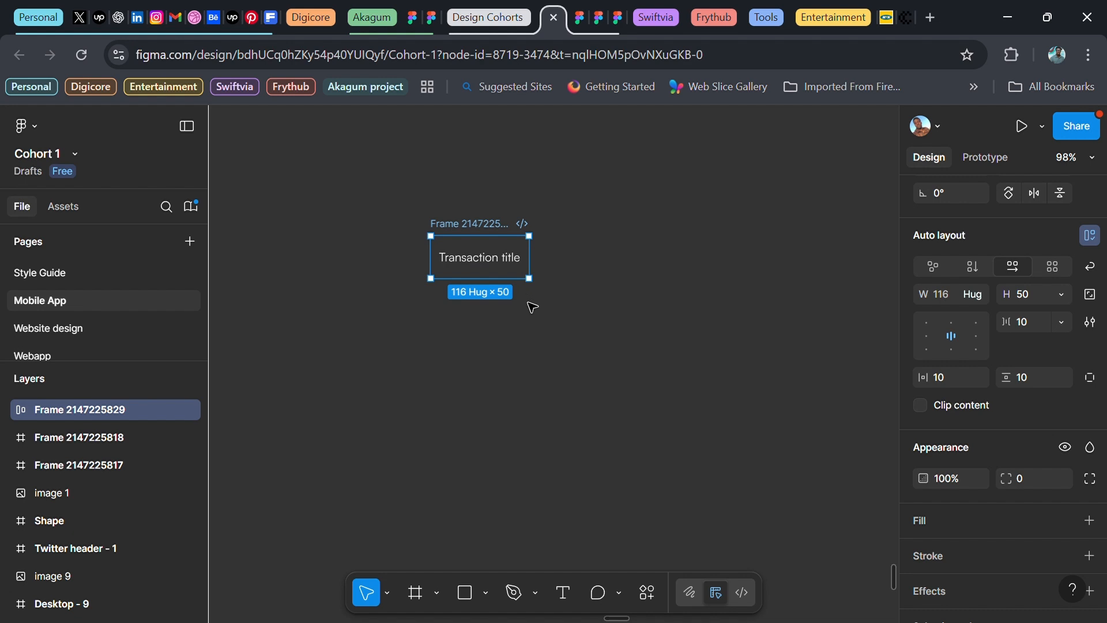
Fill the frame with Primary color 0134A9, detach the style, and set opacity to 6%
scroll(1011, 437, down, 3)
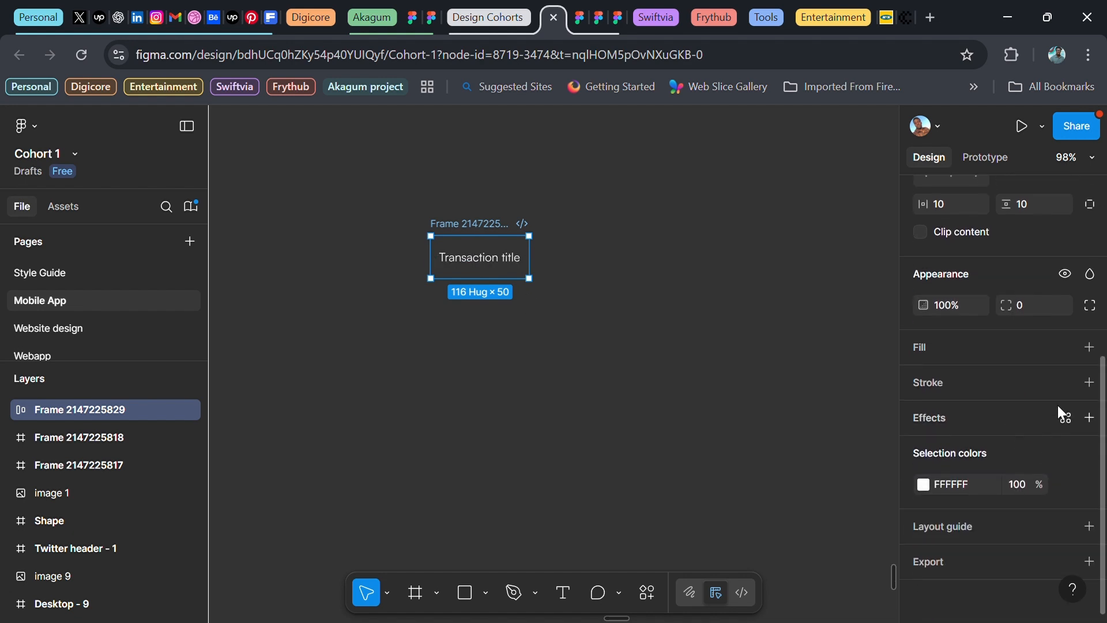
click(1065, 347)
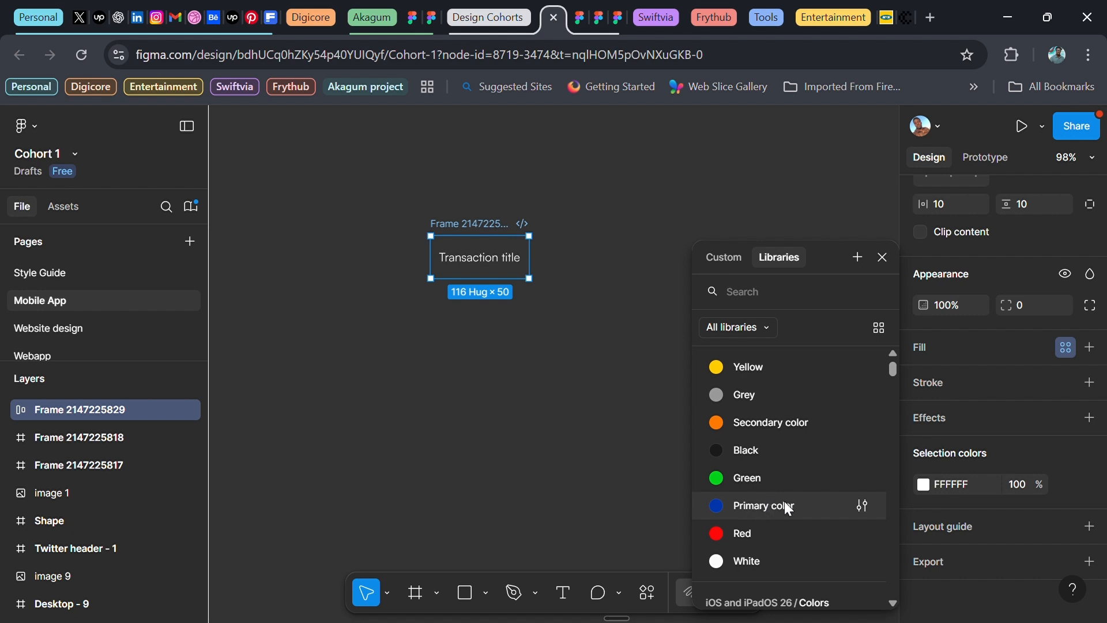
click(763, 506)
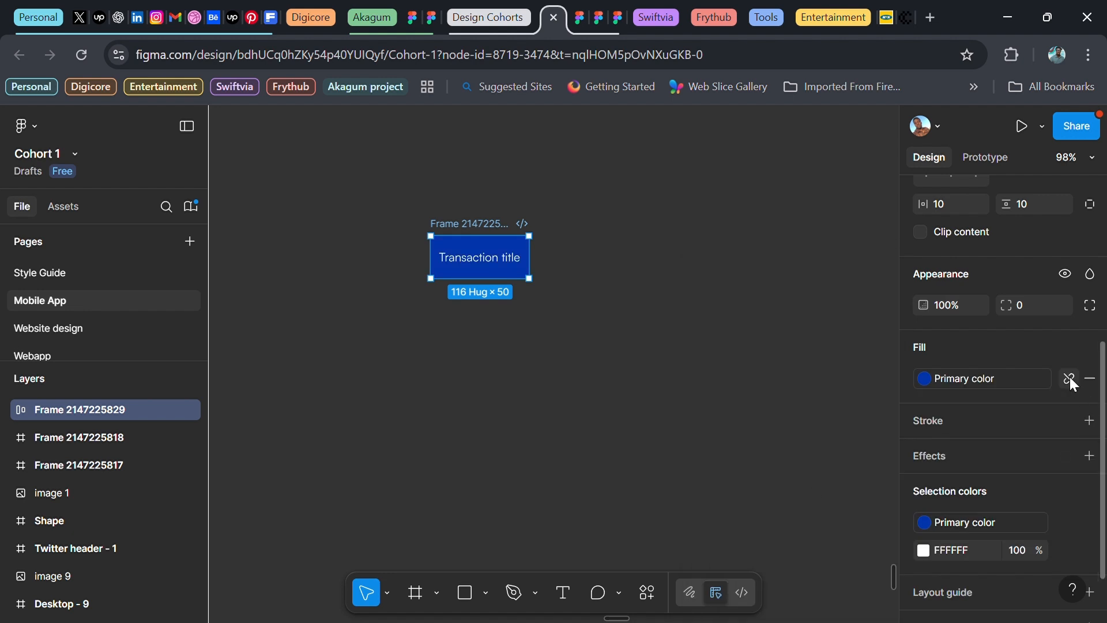
click(1070, 376)
click(1025, 380)
text(6)
key(Return)
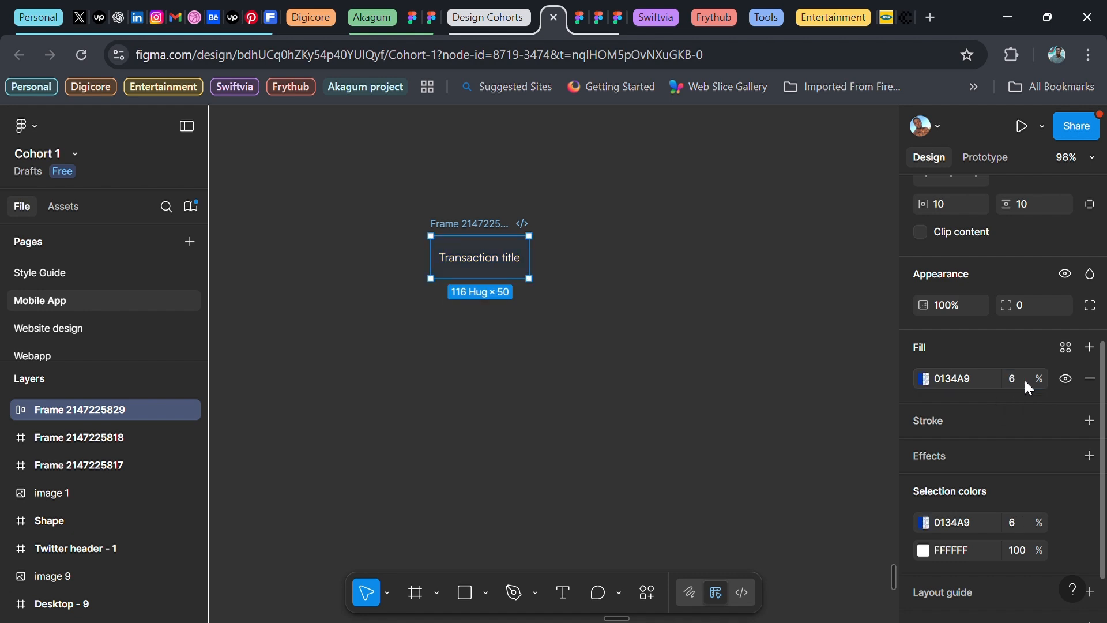
Copy the header cell below it, with a White fill and Black text
drag(495, 269, 484, 342)
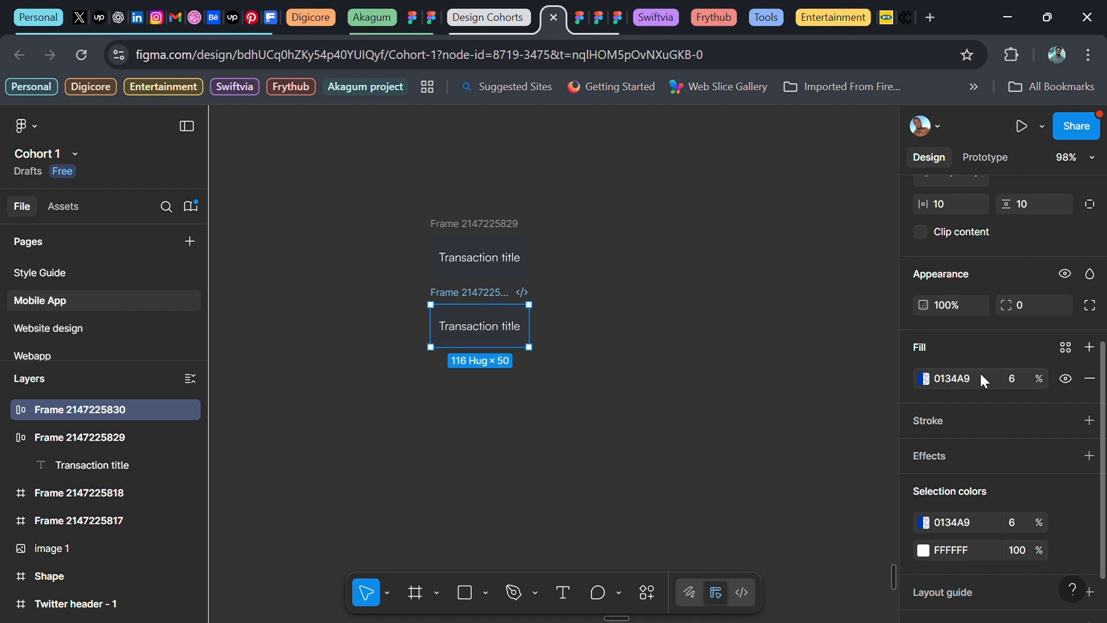
click(1066, 347)
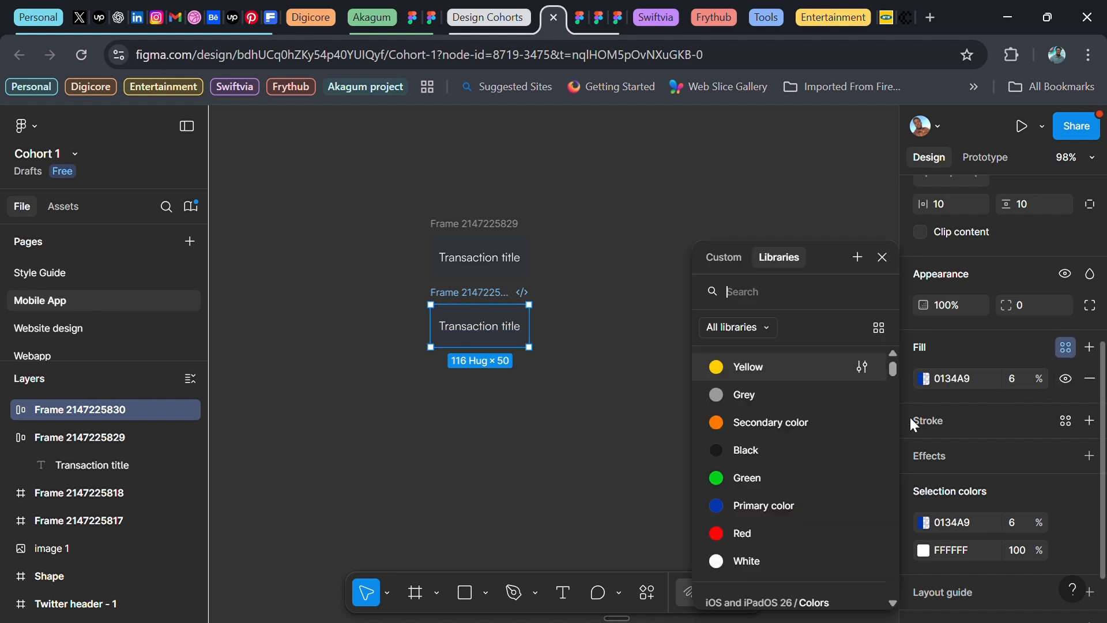
click(761, 555)
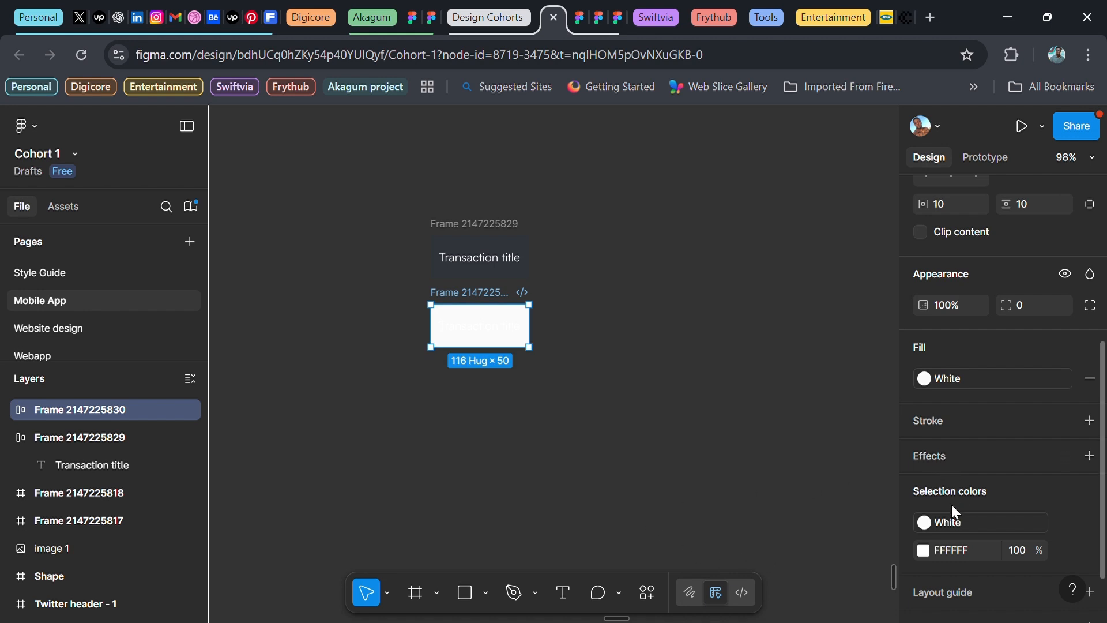
click(1066, 550)
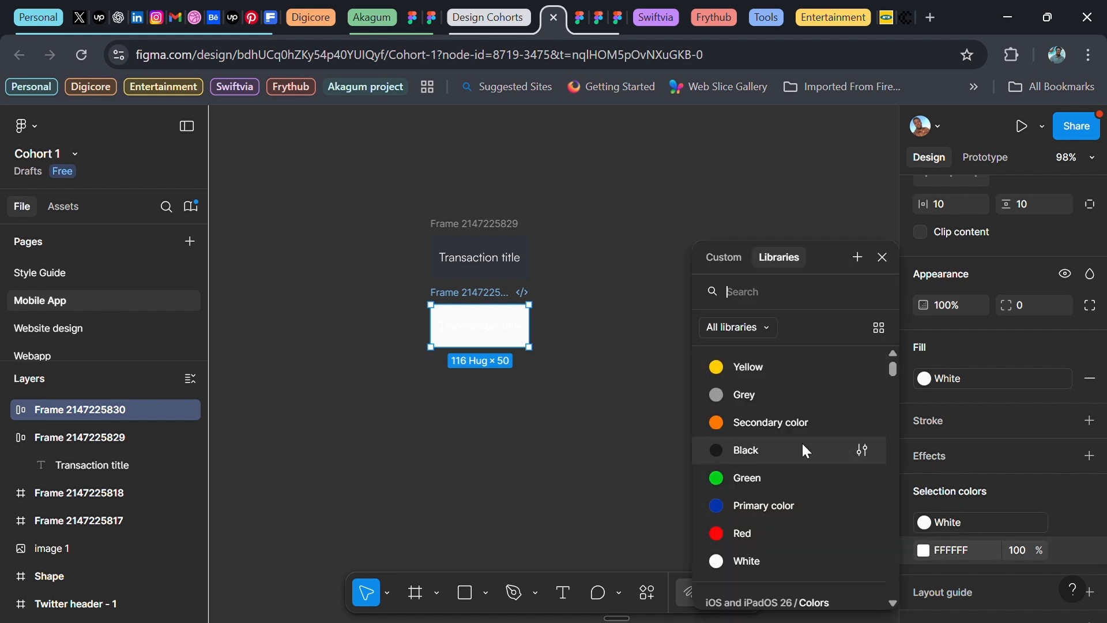
click(776, 449)
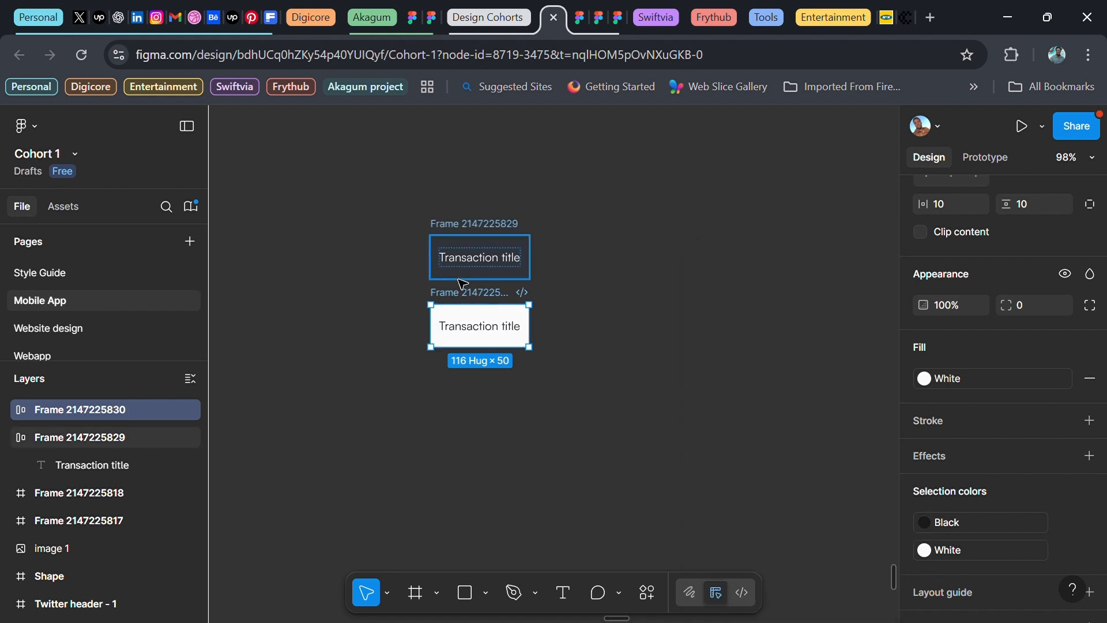
Detach the header title's text style and set its weight to Medium
click(475, 268)
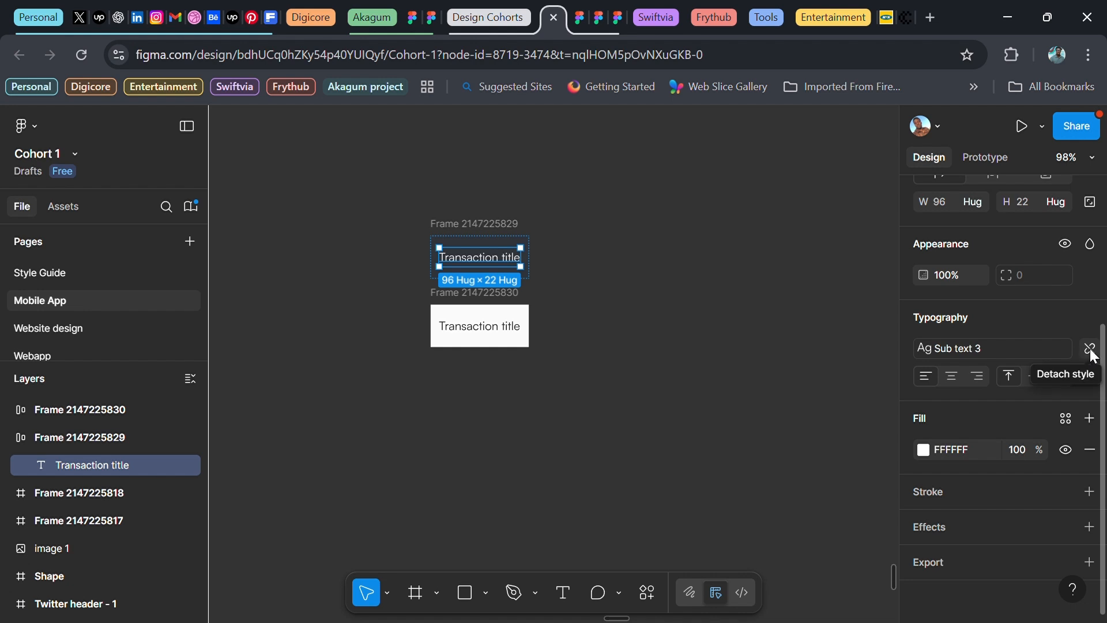
click(1093, 355)
click(961, 372)
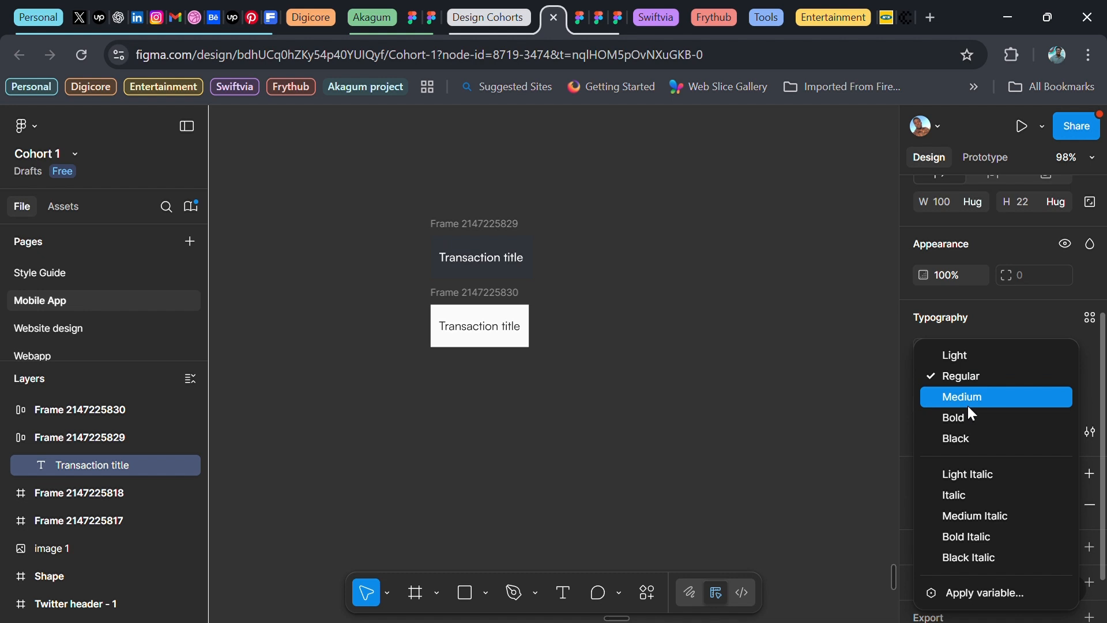
click(968, 404)
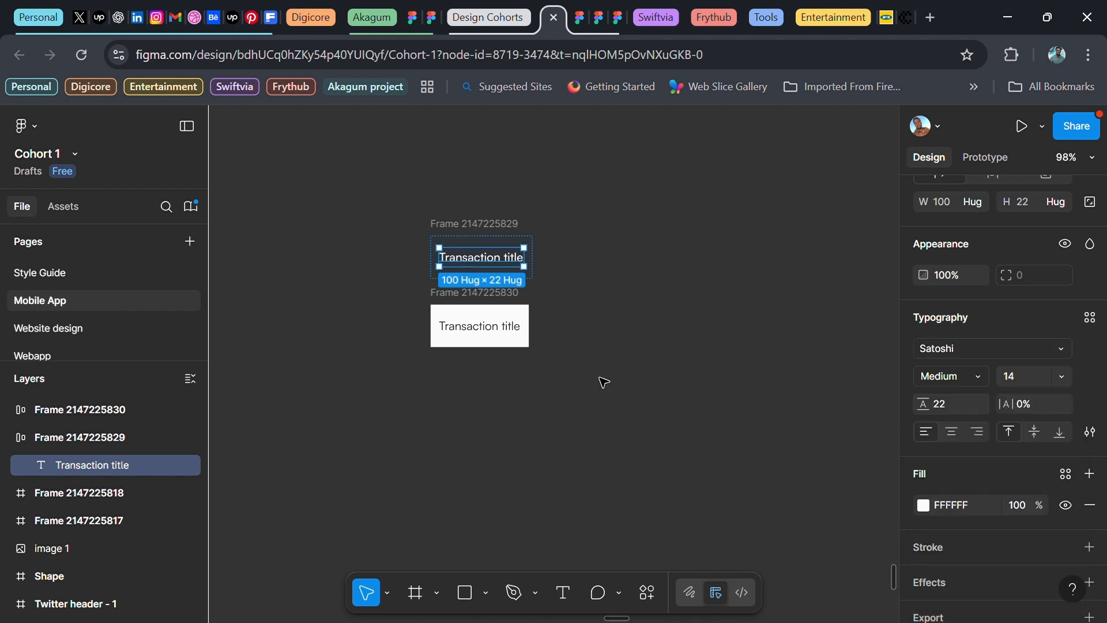
Set the copy's title text opacity to 80%
click(480, 328)
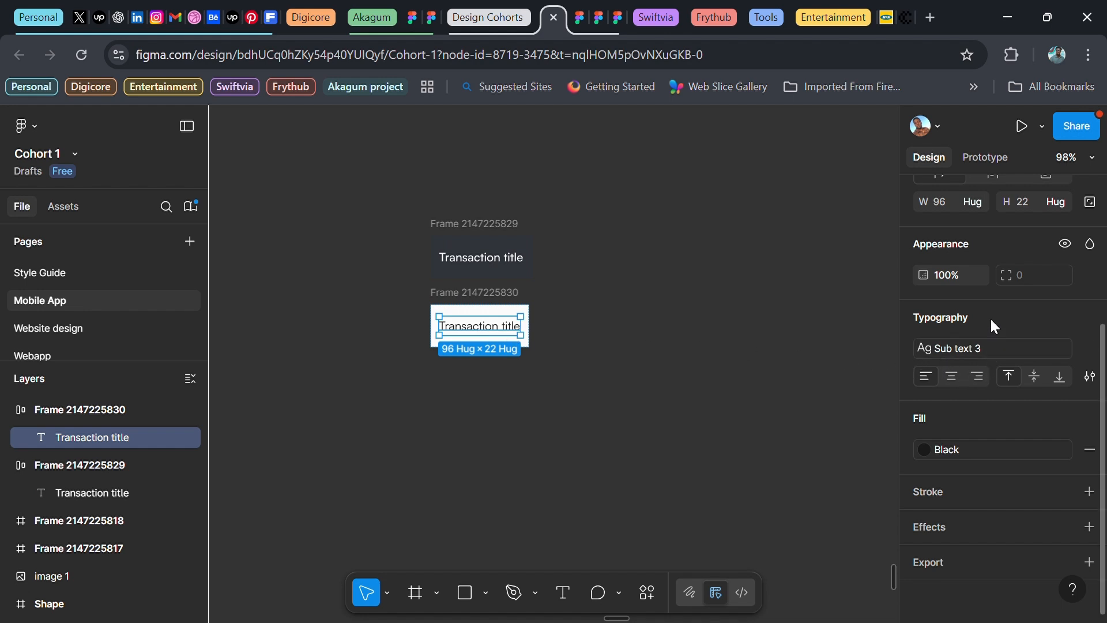
scroll(979, 322, up, 3)
click(951, 362)
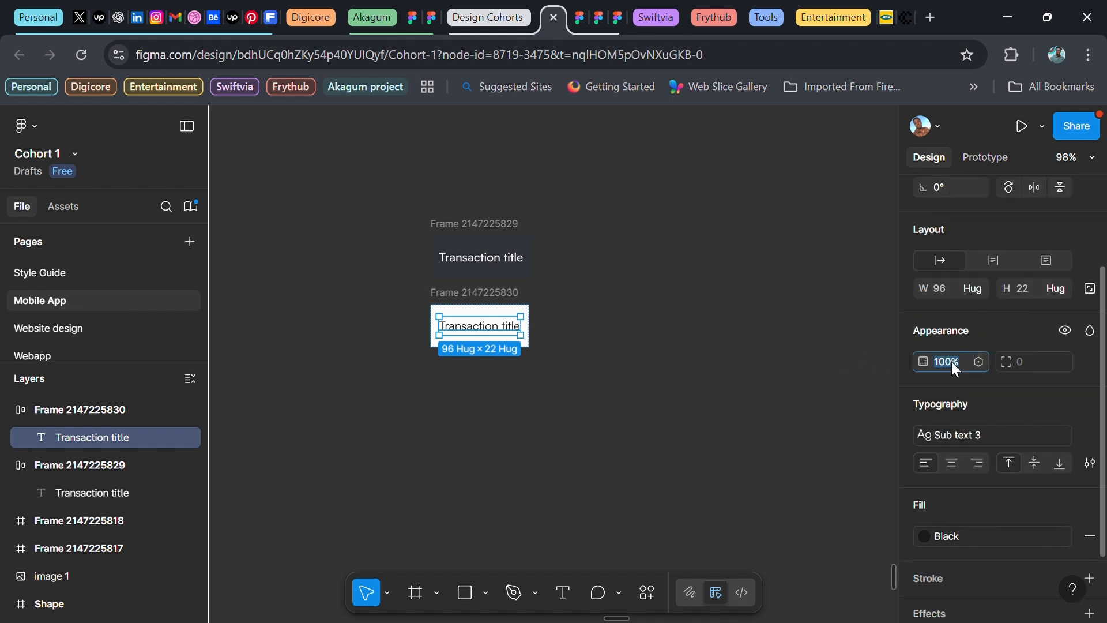
text(80)
key(Return)
Stack both cells in a vertical auto-layout column with 0 gap
drag(382, 205, 488, 323)
drag(567, 368, 581, 376)
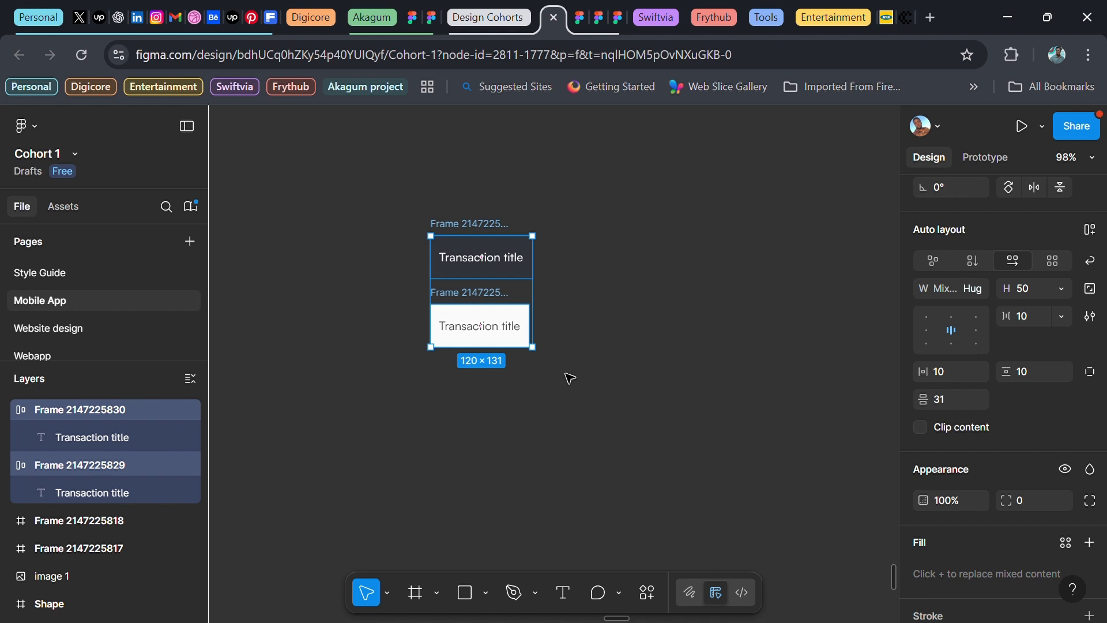
key(shift+a)
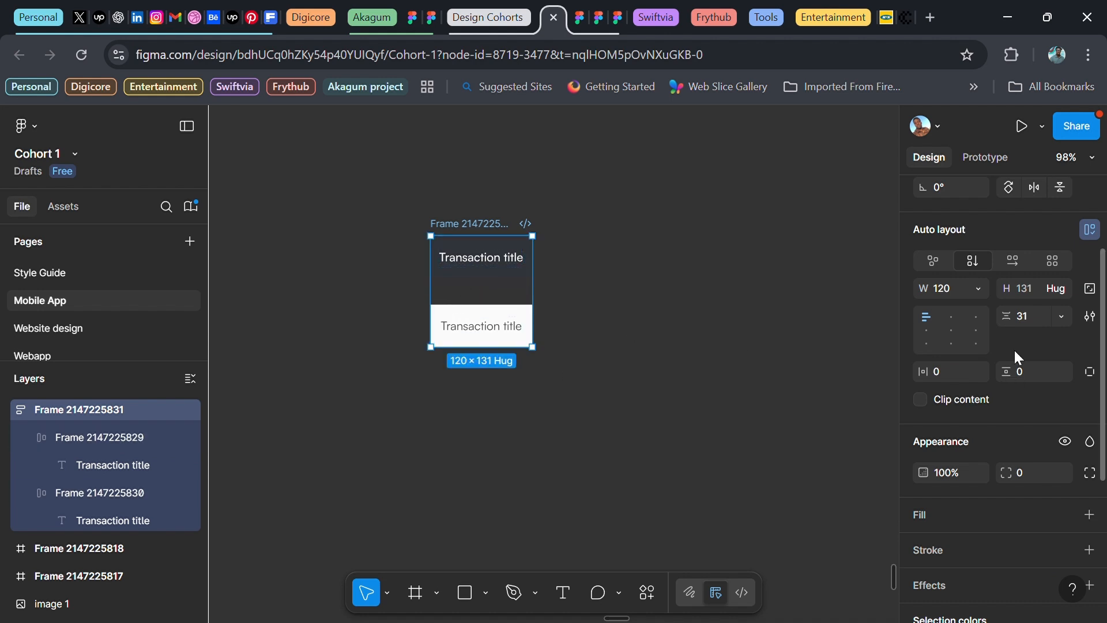
click(1029, 313)
text(0)
key(Return)
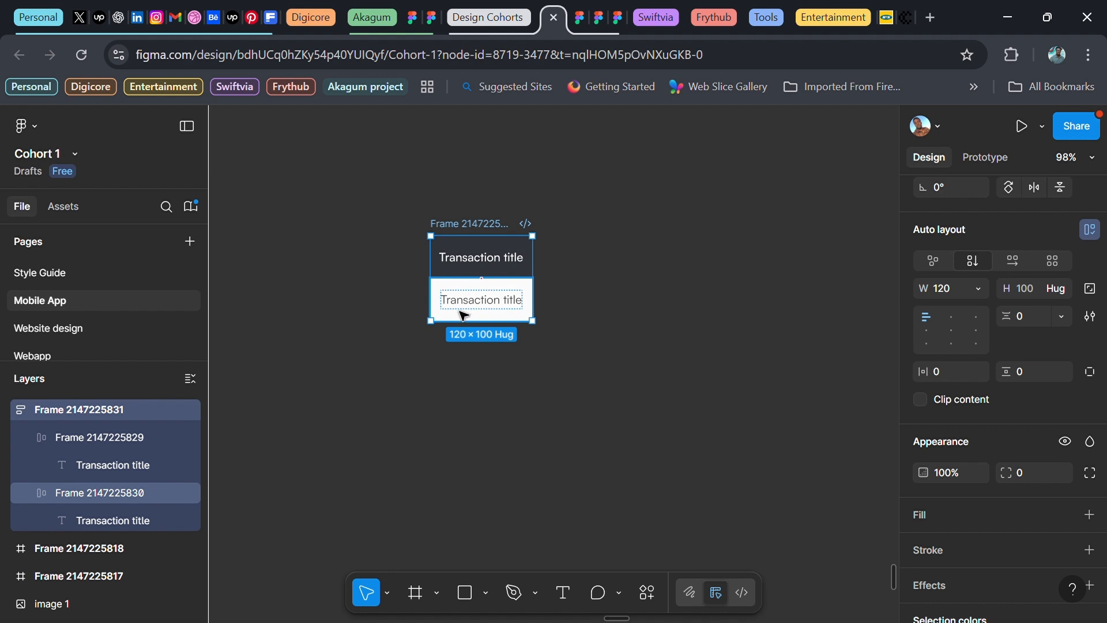
Draw a large 787×586 frame around the column
scroll(464, 314, down, 3)
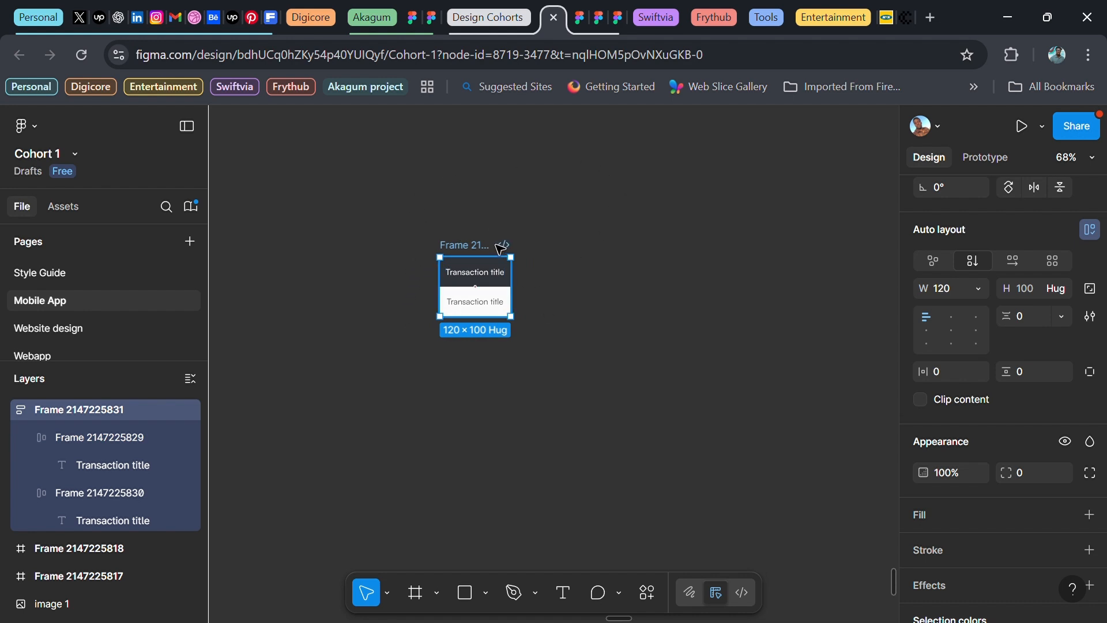
key(f)
drag(388, 197, 833, 570)
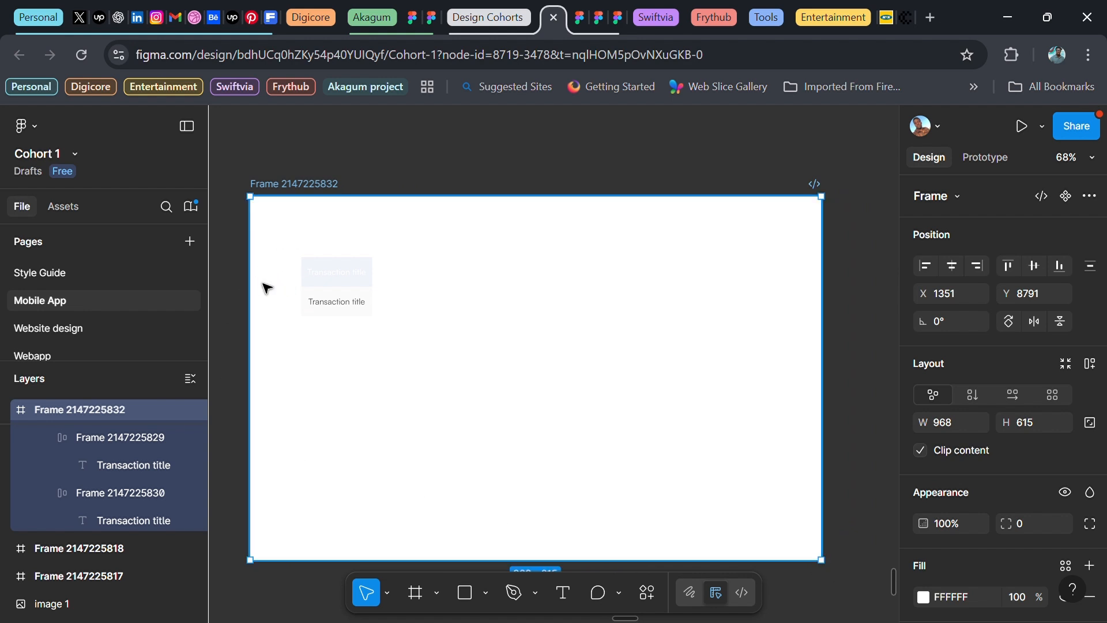
Give the header cell's text the Black colour style
scroll(265, 288, up, 5)
scroll(449, 429, up, 8)
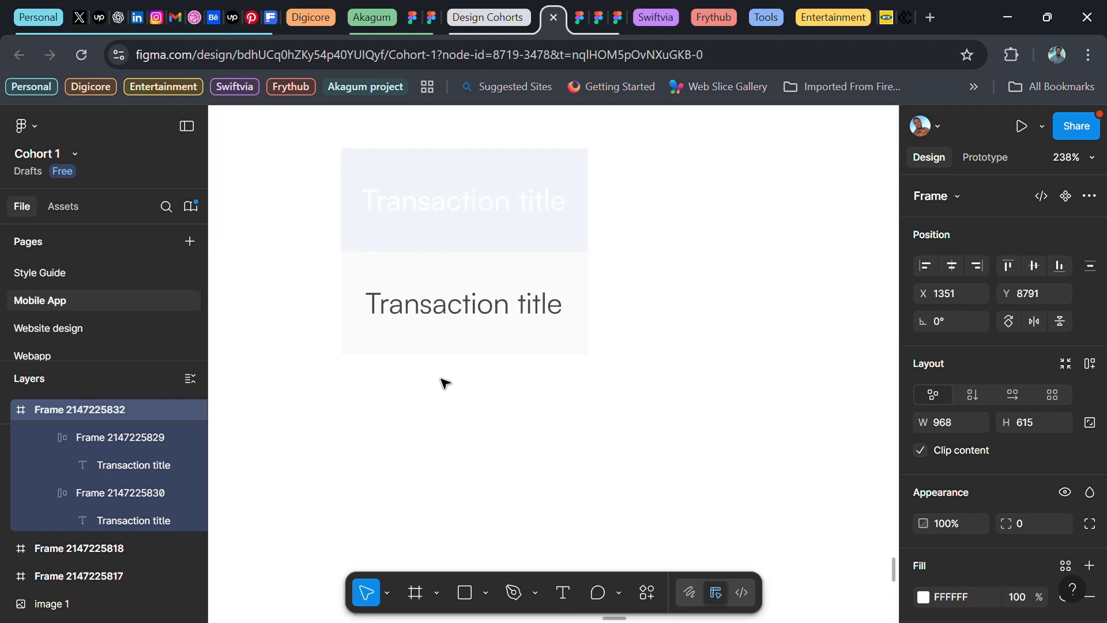
click(489, 215)
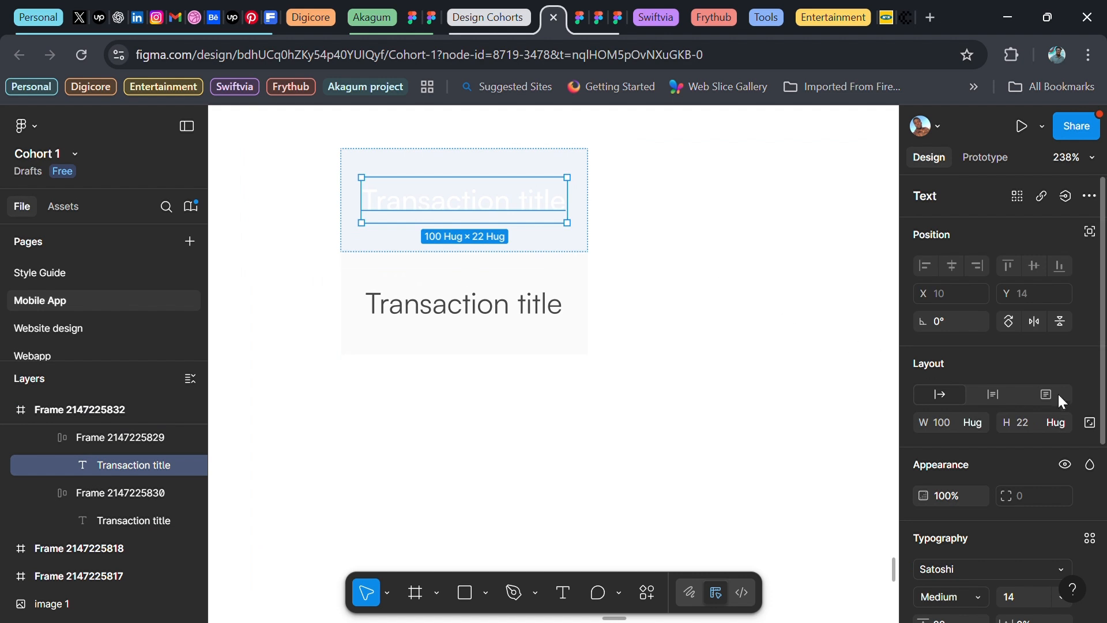
scroll(1037, 415, down, 5)
click(1065, 435)
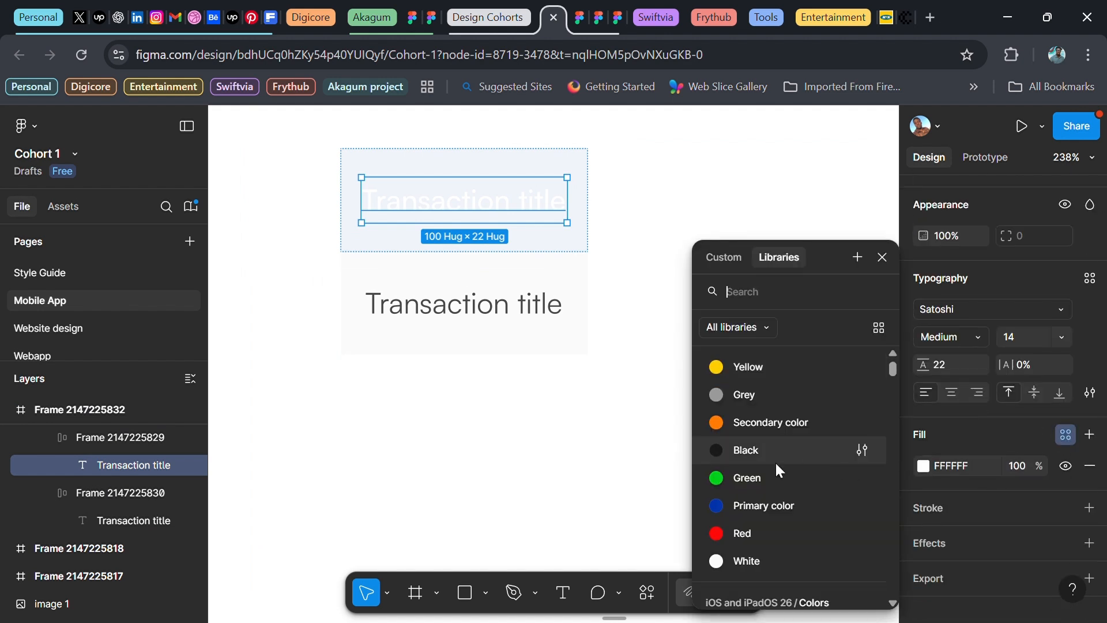
click(770, 450)
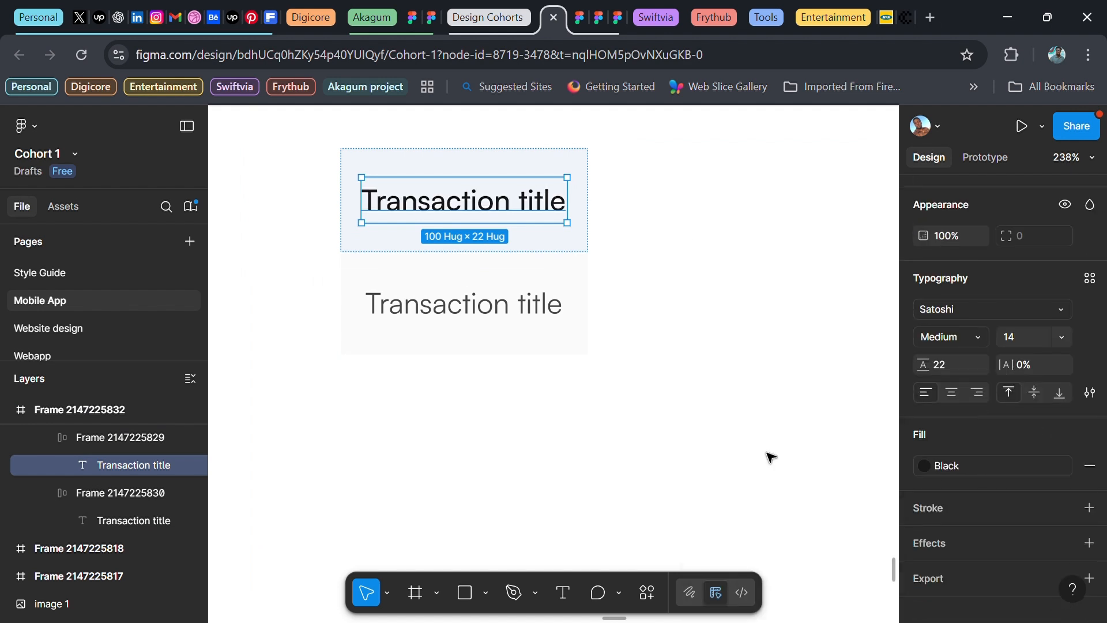
Detach the lower cell's White style and set its fill to plain FFFFFF
click(411, 300)
scroll(425, 336, down, 5)
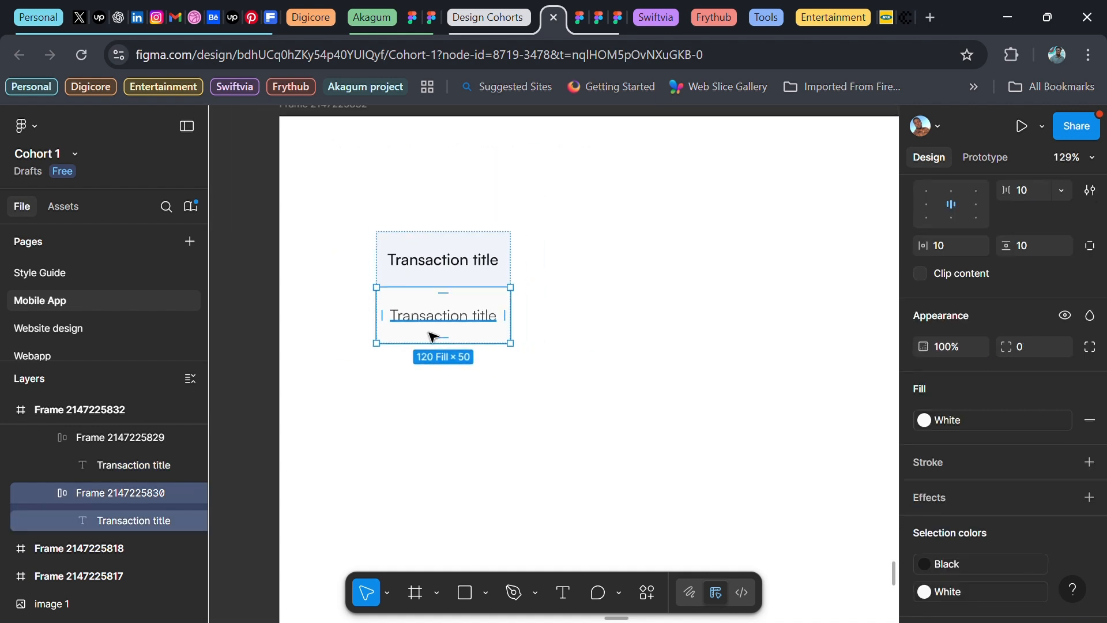
click(542, 404)
scroll(542, 403, down, 4)
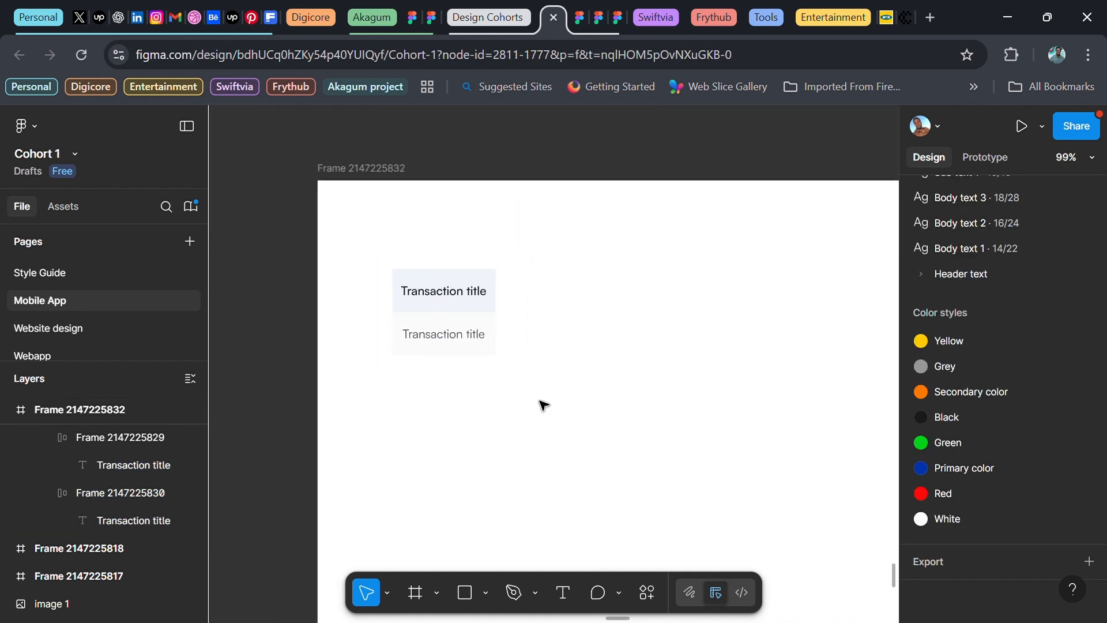
scroll(542, 403, down, 1)
click(452, 311)
click(452, 311)
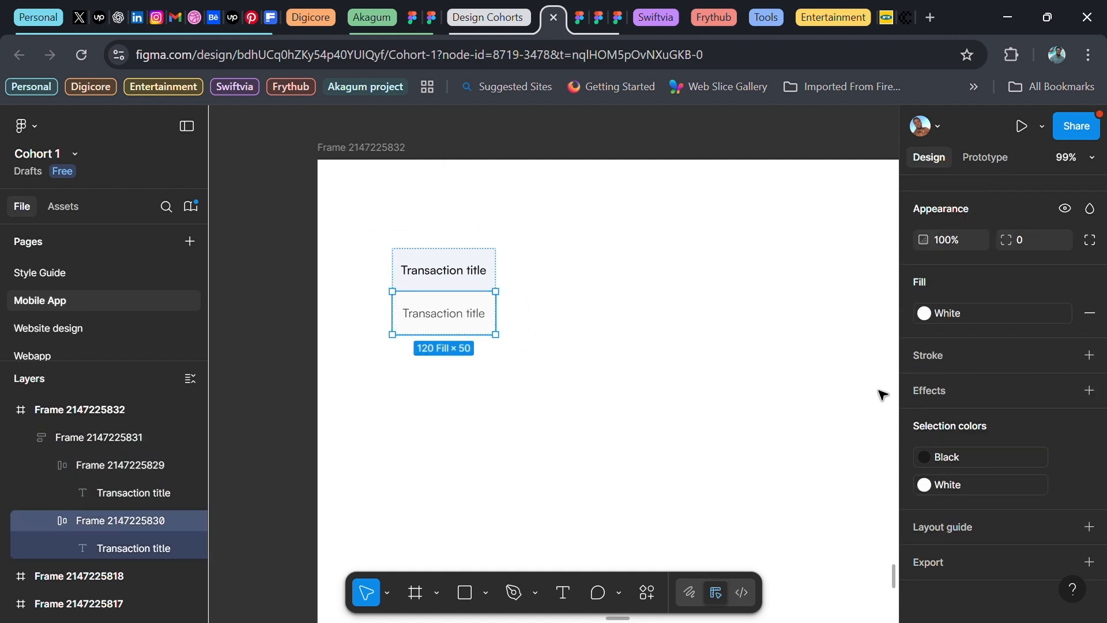
click(1066, 311)
click(946, 312)
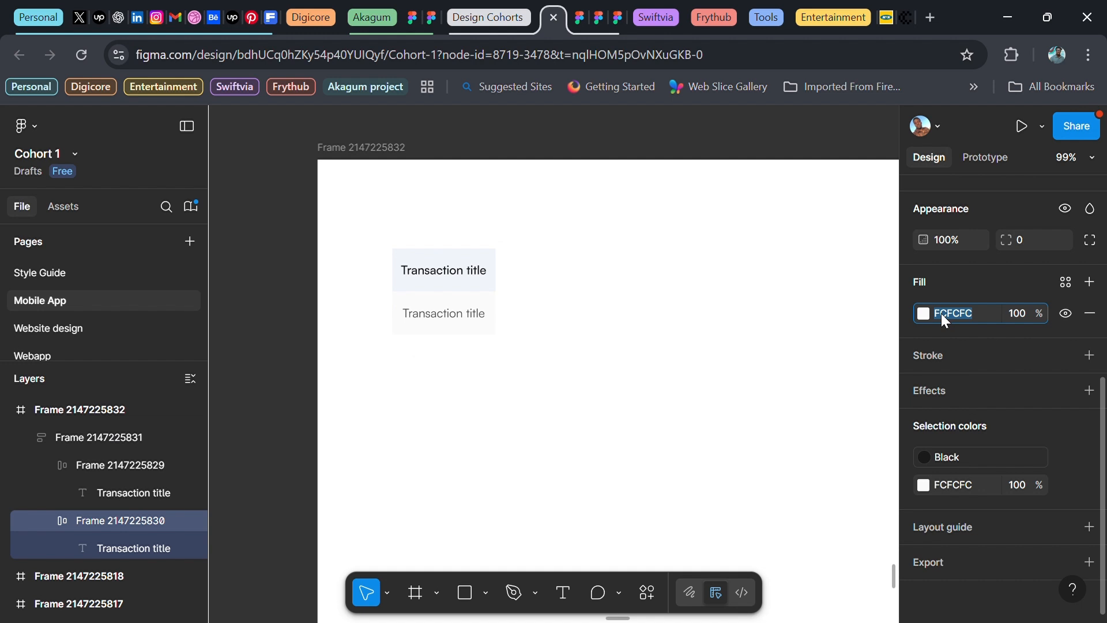
text(ffffff)
key(Return)
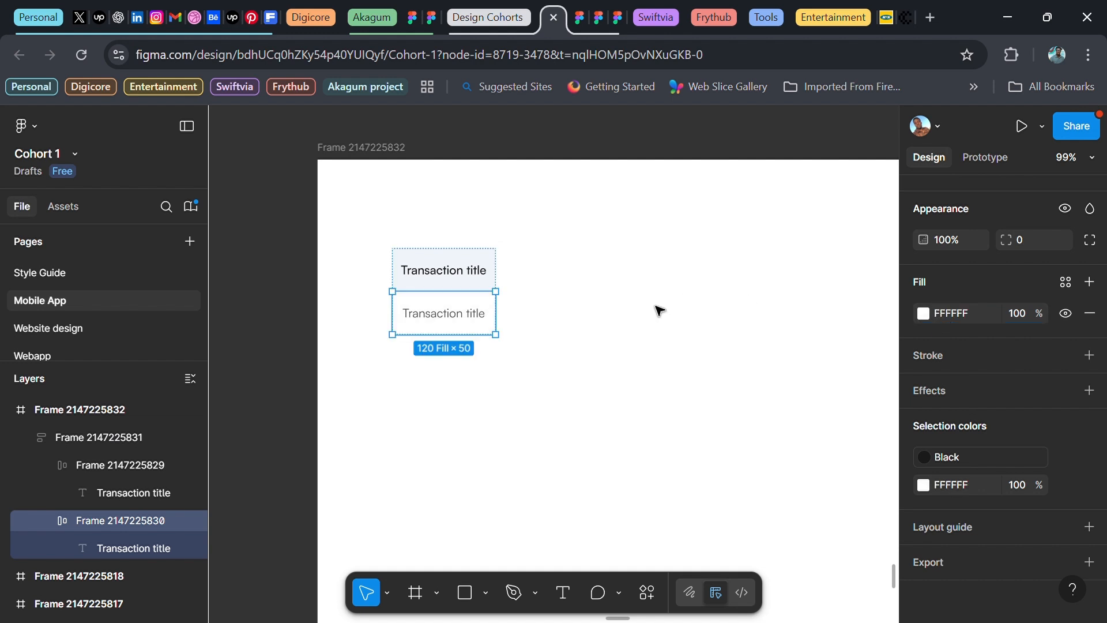
Select the whole header-and-row column
click(661, 310)
scroll(642, 317, down, 2)
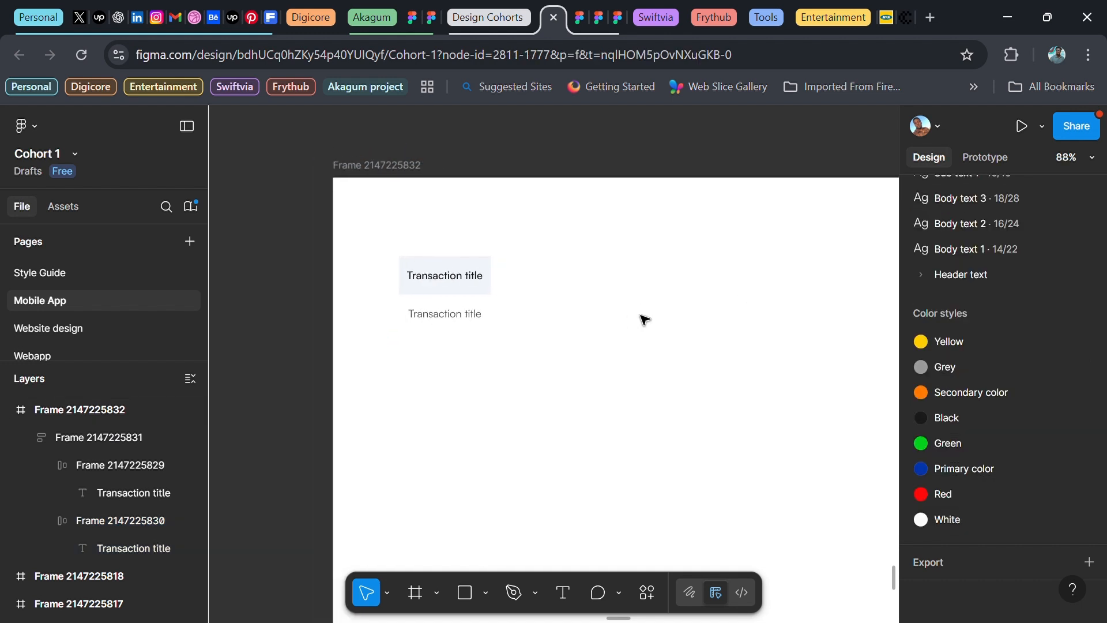
scroll(644, 319, right, 1)
click(477, 289)
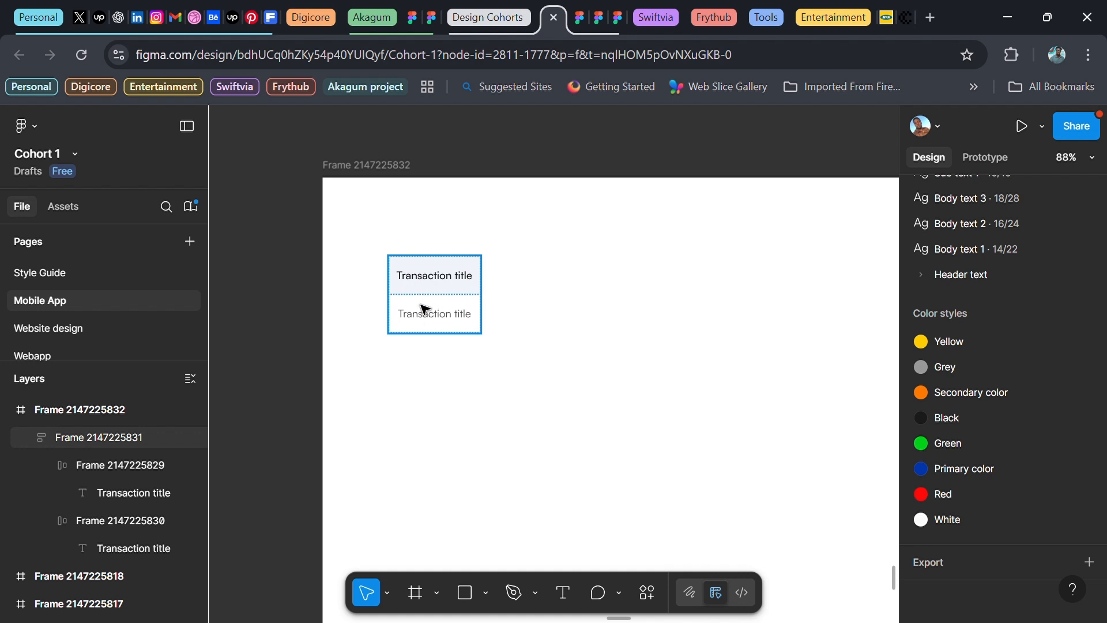
Copy the column to the right and duplicate it three more times, making five columns
drag(419, 300, 517, 309)
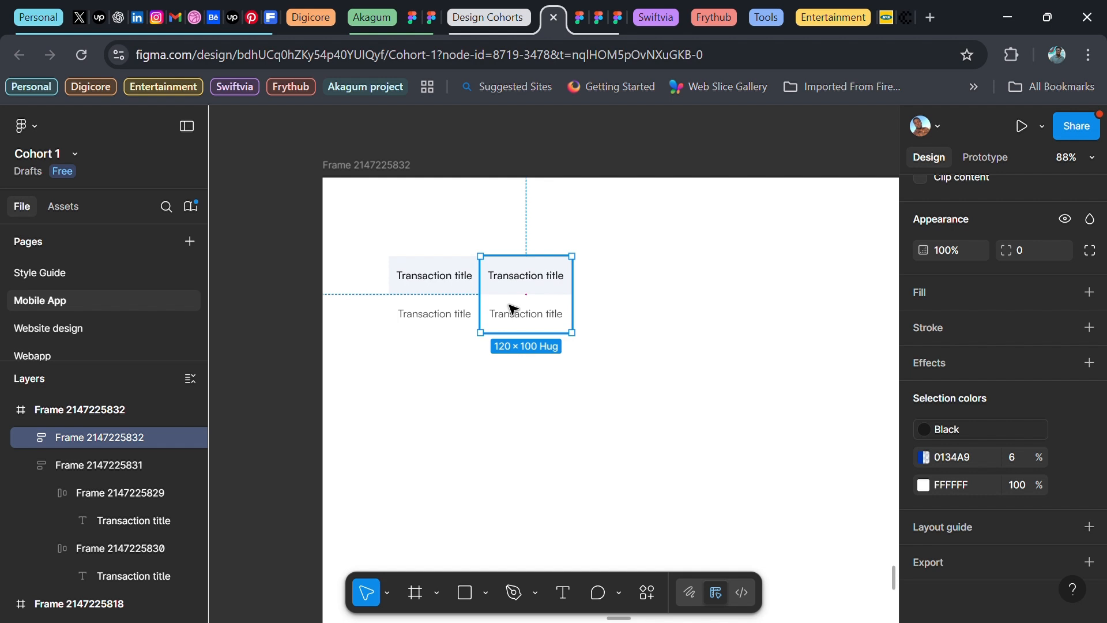
key(ctrl+d)
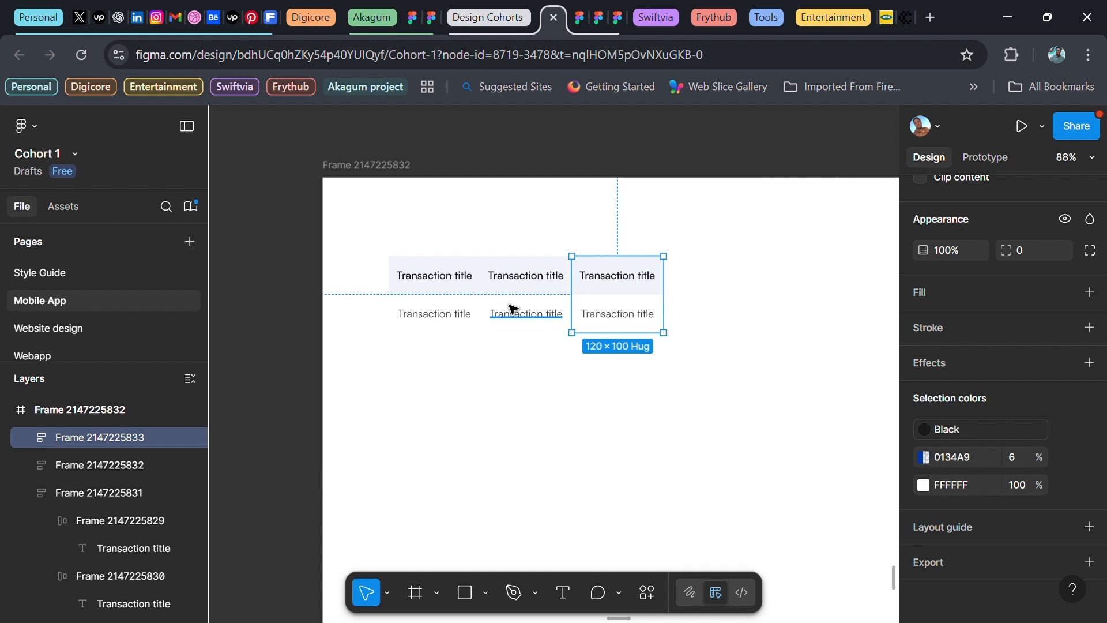
key(ctrl+d)
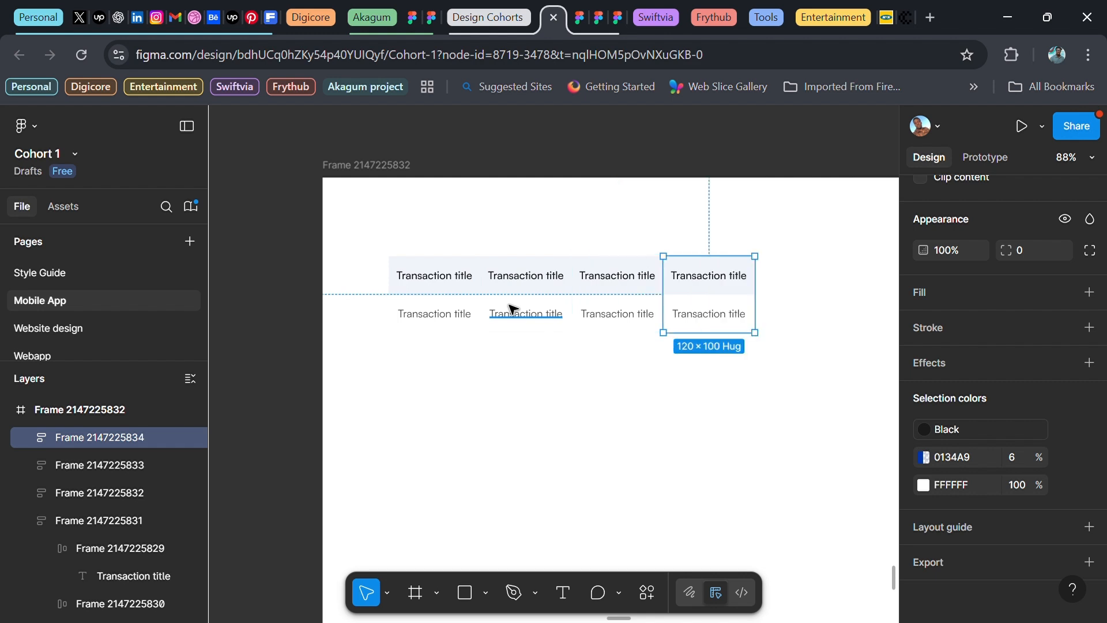
key(ctrl+d)
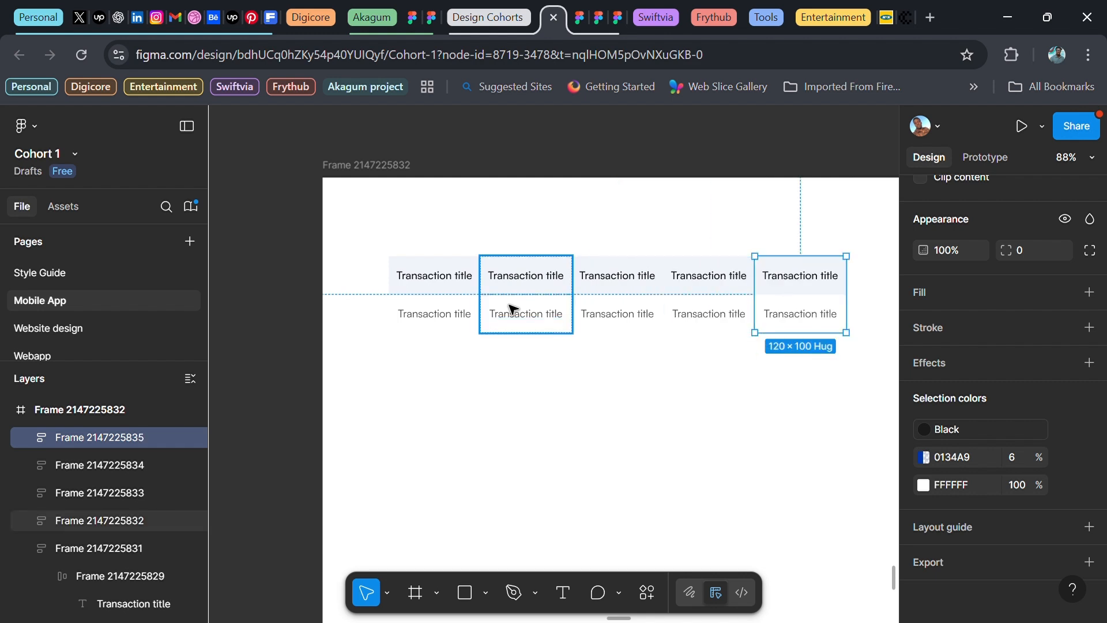
Enter Description, Date, Amount and Status as the second through fifth column headers
double_click(522, 284)
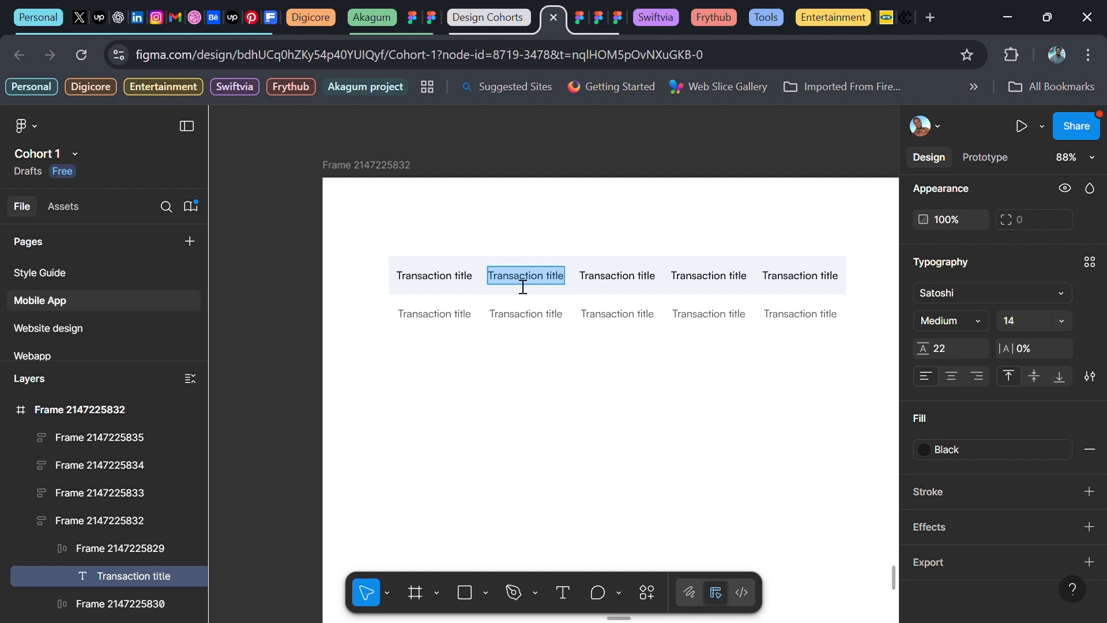
text(Description)
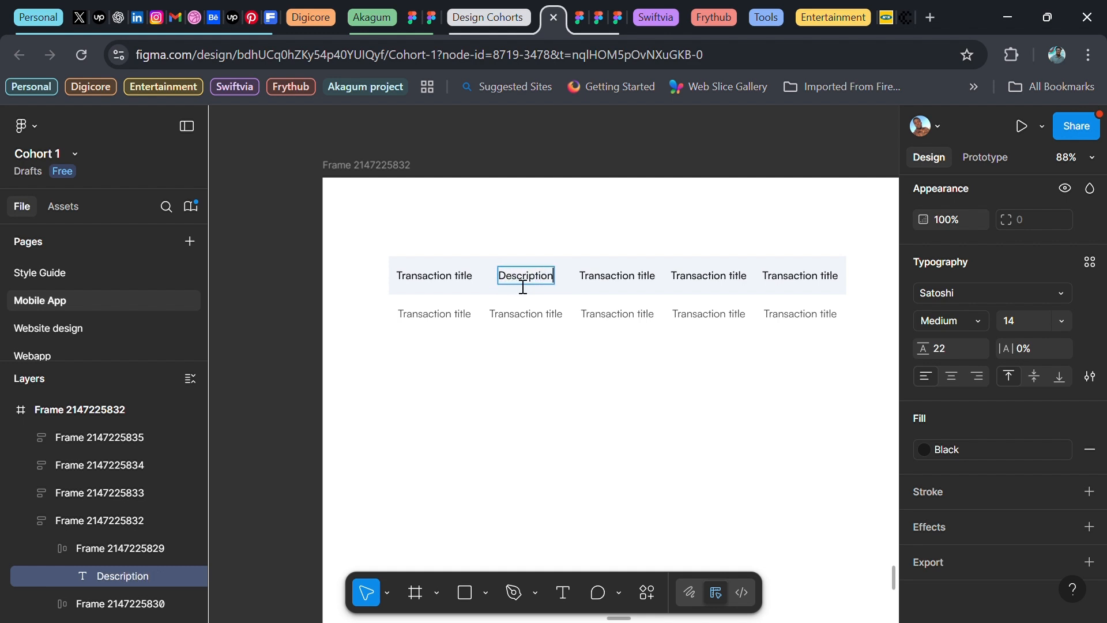
double_click(636, 284)
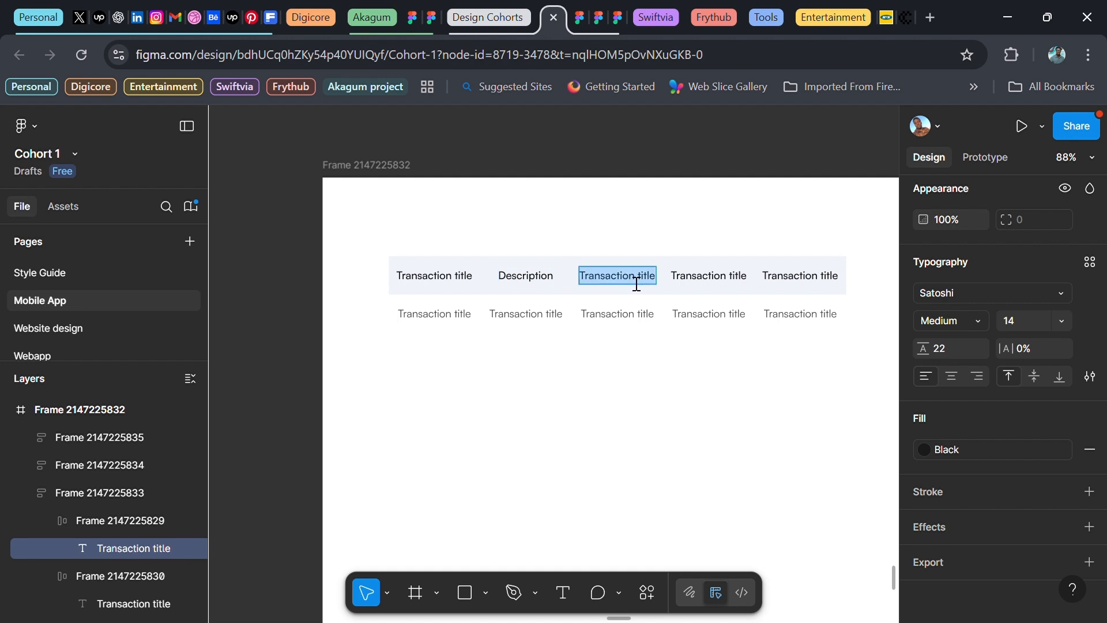
text(Date)
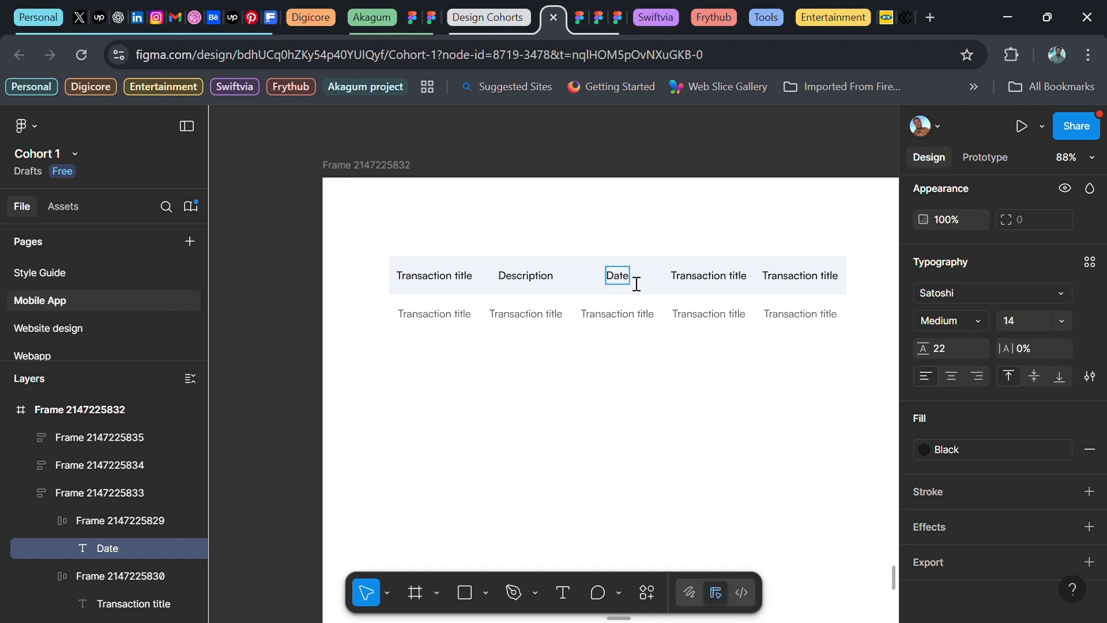
double_click(713, 283)
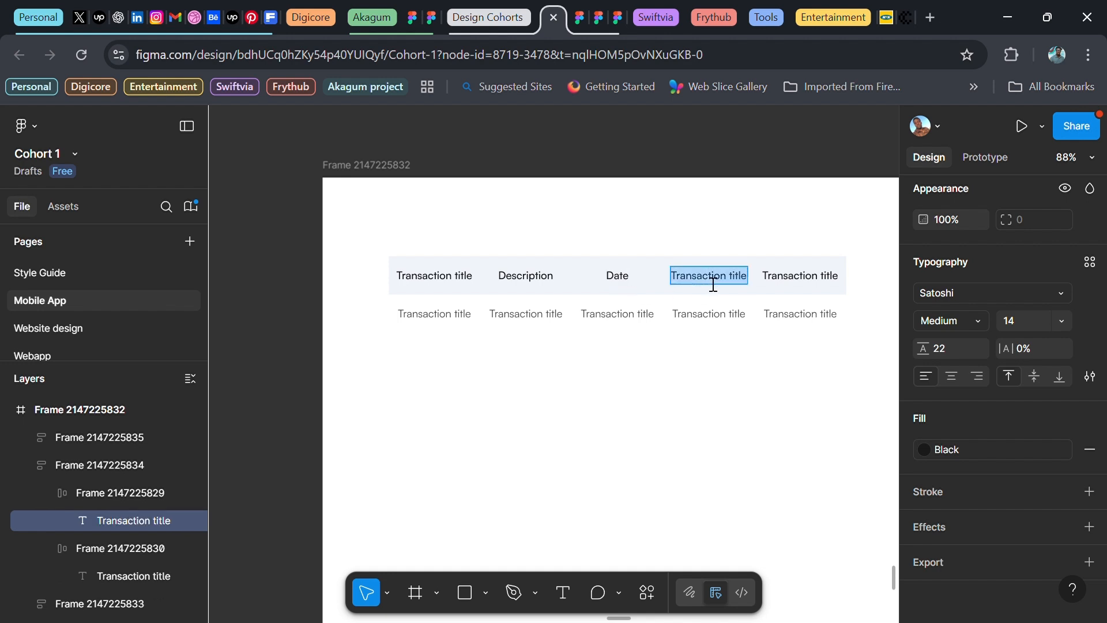
text(Amount)
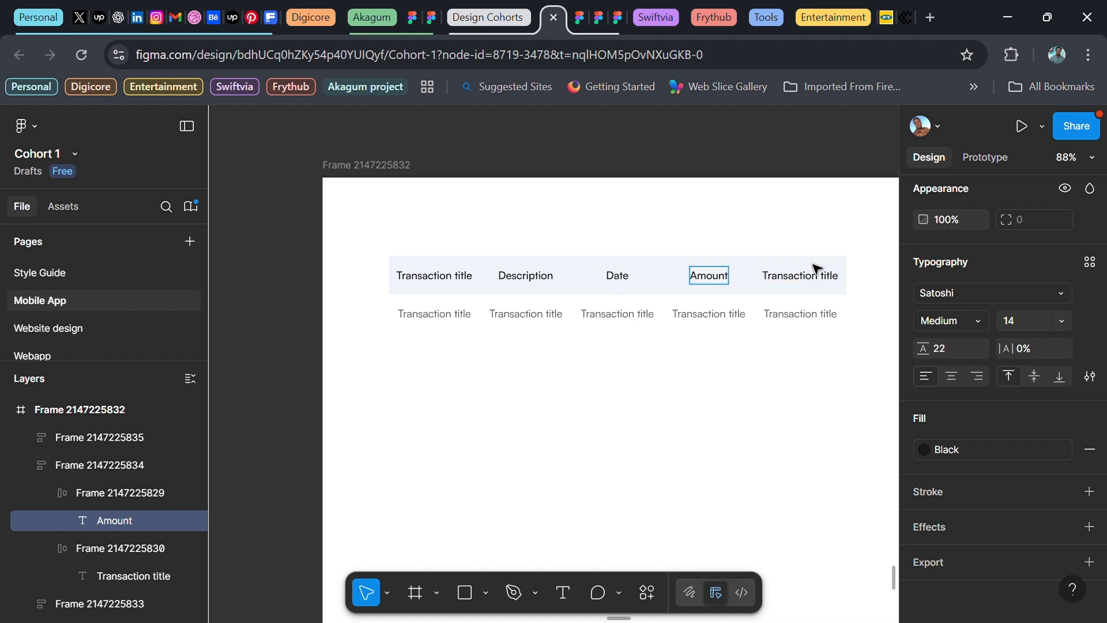
double_click(807, 285)
text(Status)
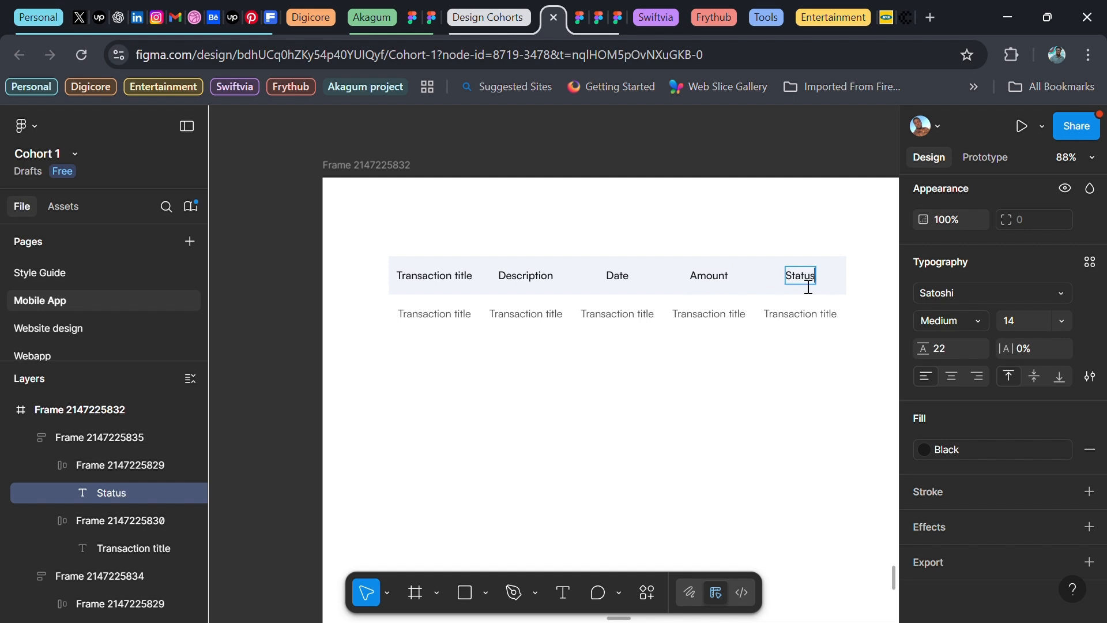
key(Escape)
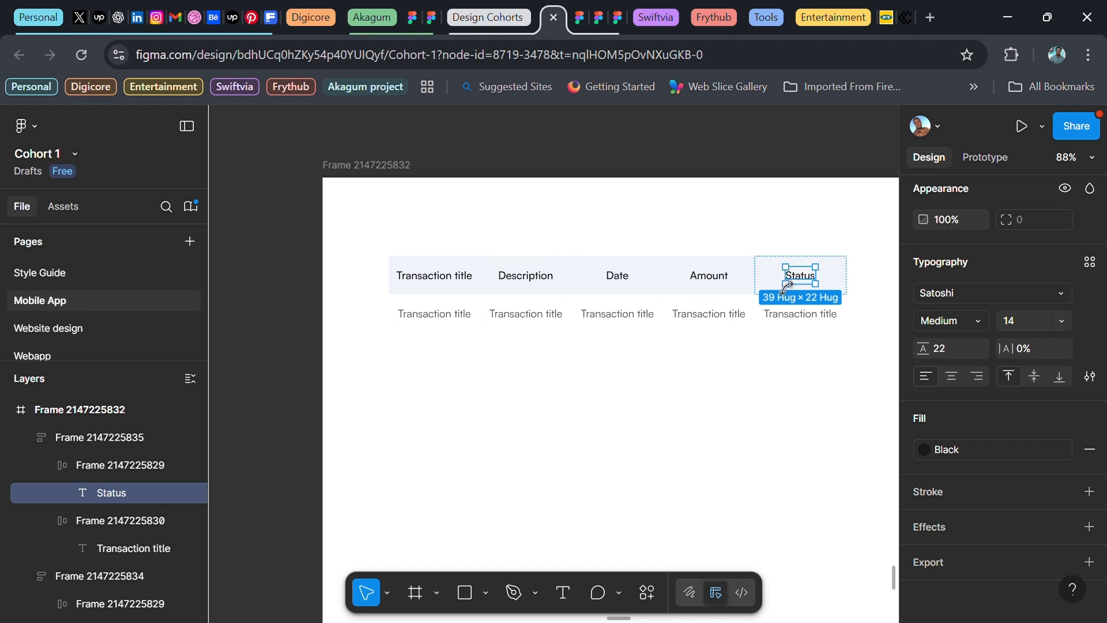
Left-align the Description, Date, Amount and Status header cells, then select the whole table
shift+click(711, 279)
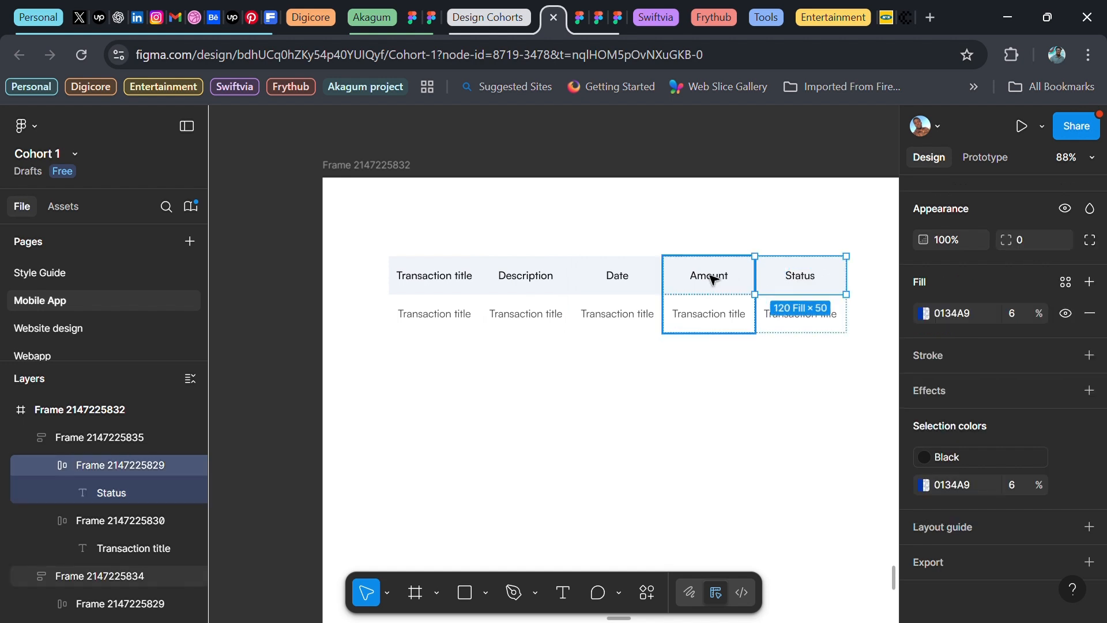
shift+click(635, 284)
shift+click(629, 282)
shift+double_click(535, 280)
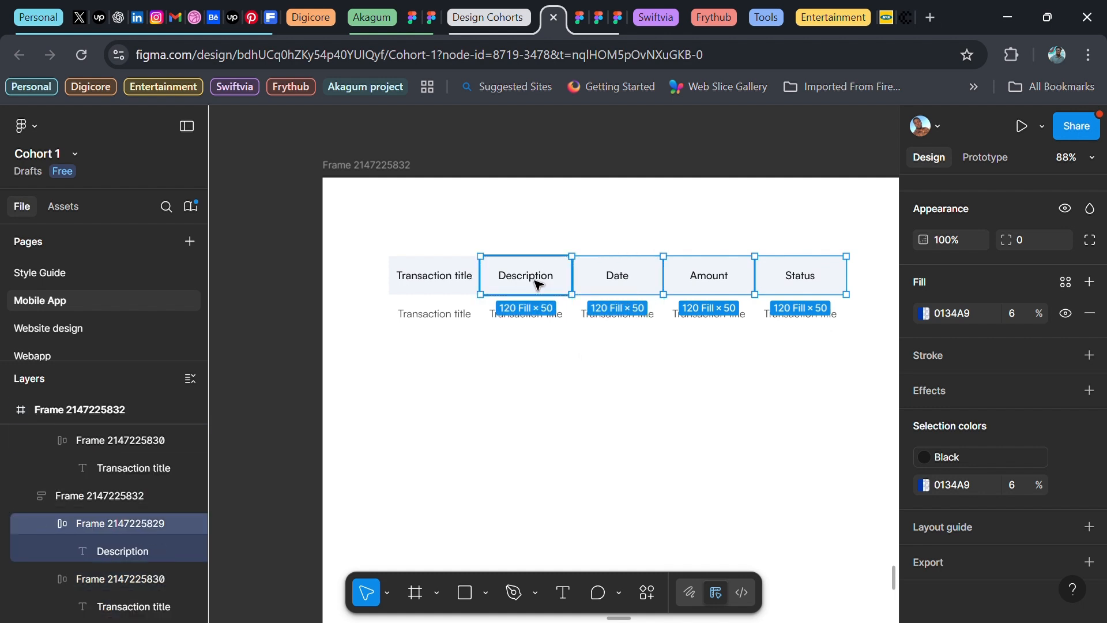
scroll(963, 311, up, 2)
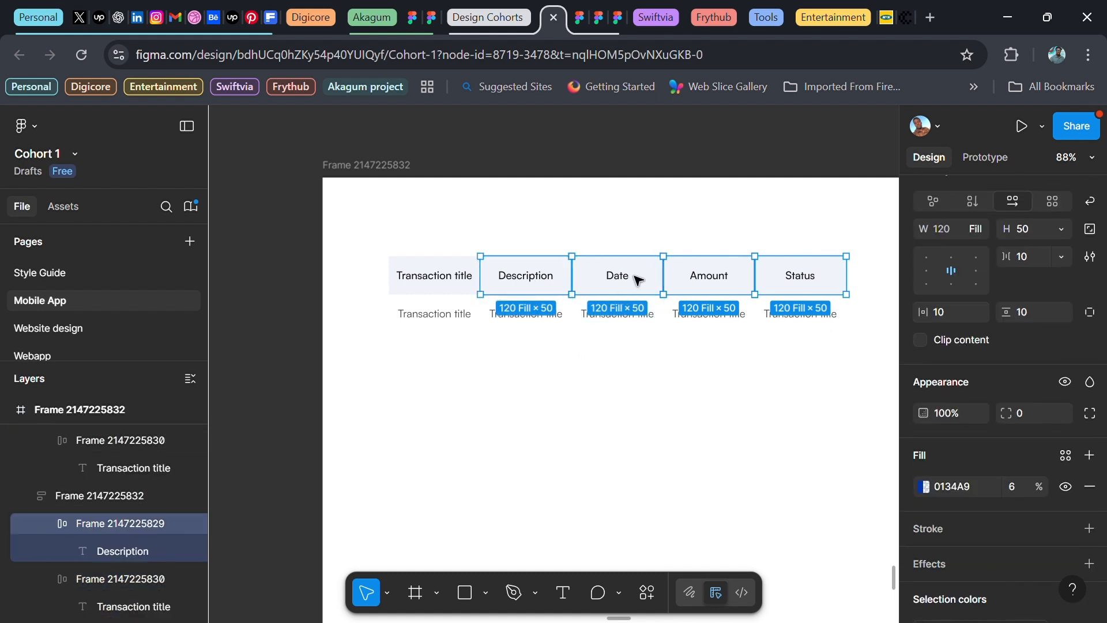
click(926, 268)
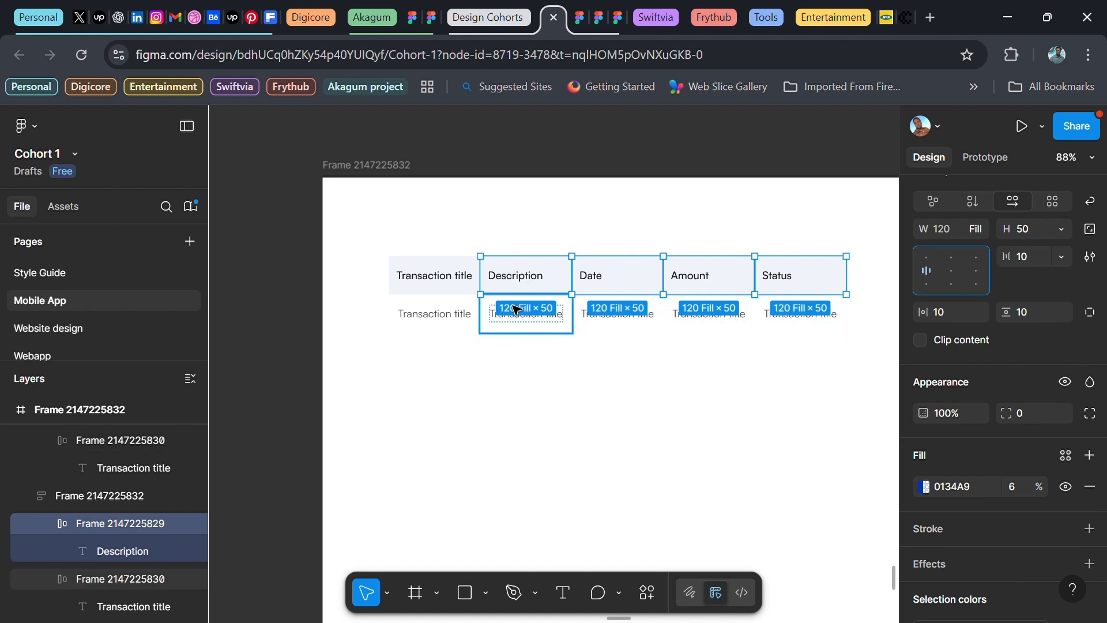
click(311, 298)
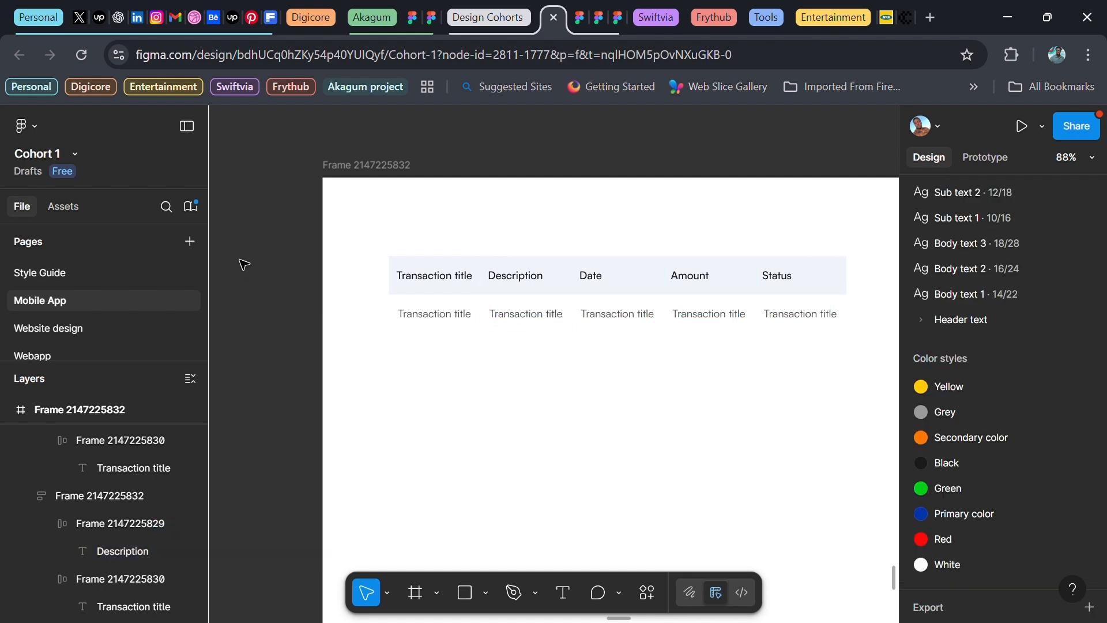
drag(269, 224, 880, 350)
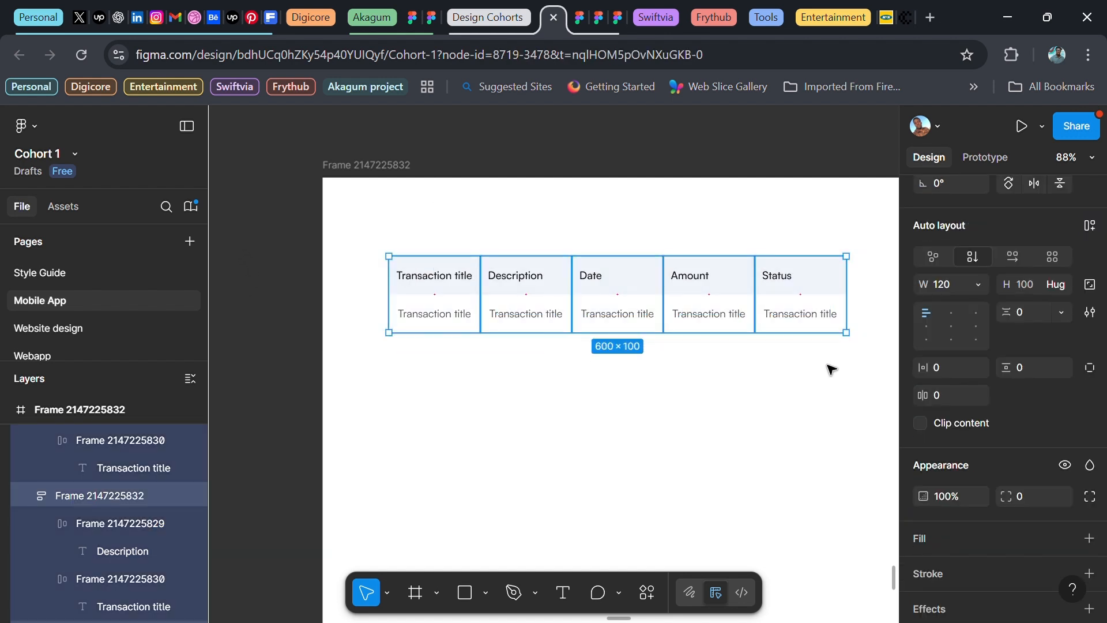
Wrap the columns in auto layout and set the Description column width to 200
key(shift+a)
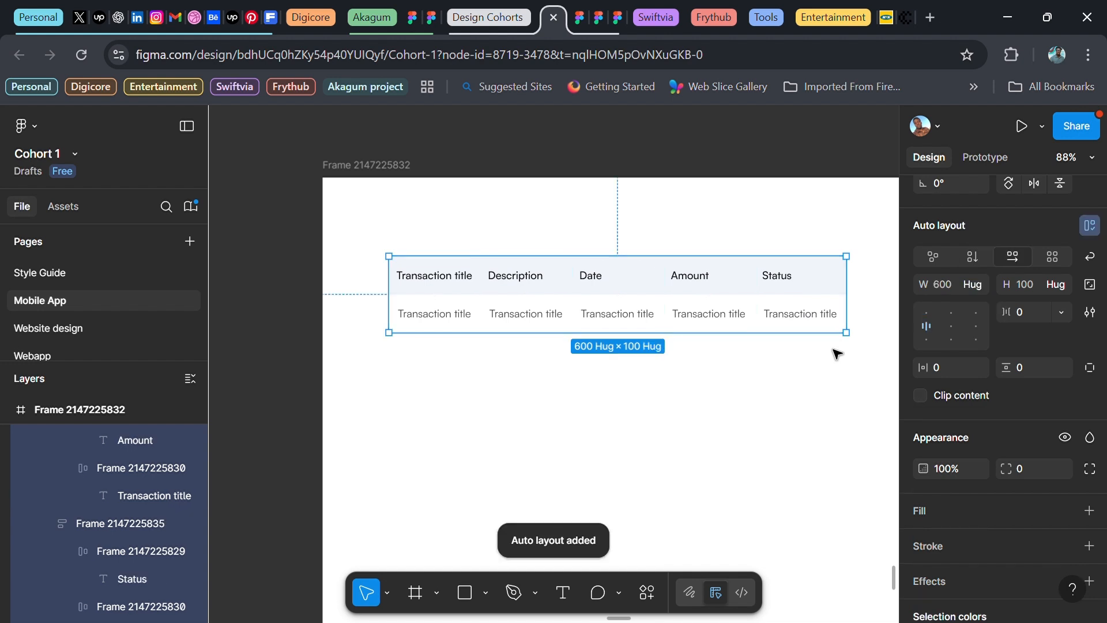
click(517, 282)
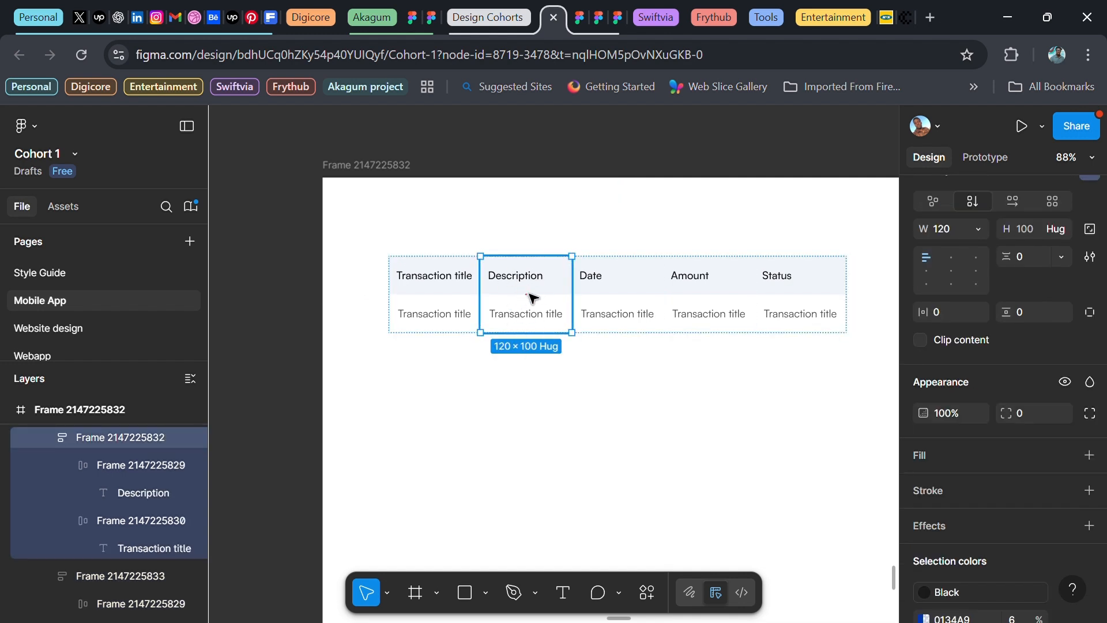
scroll(637, 312, right, 3)
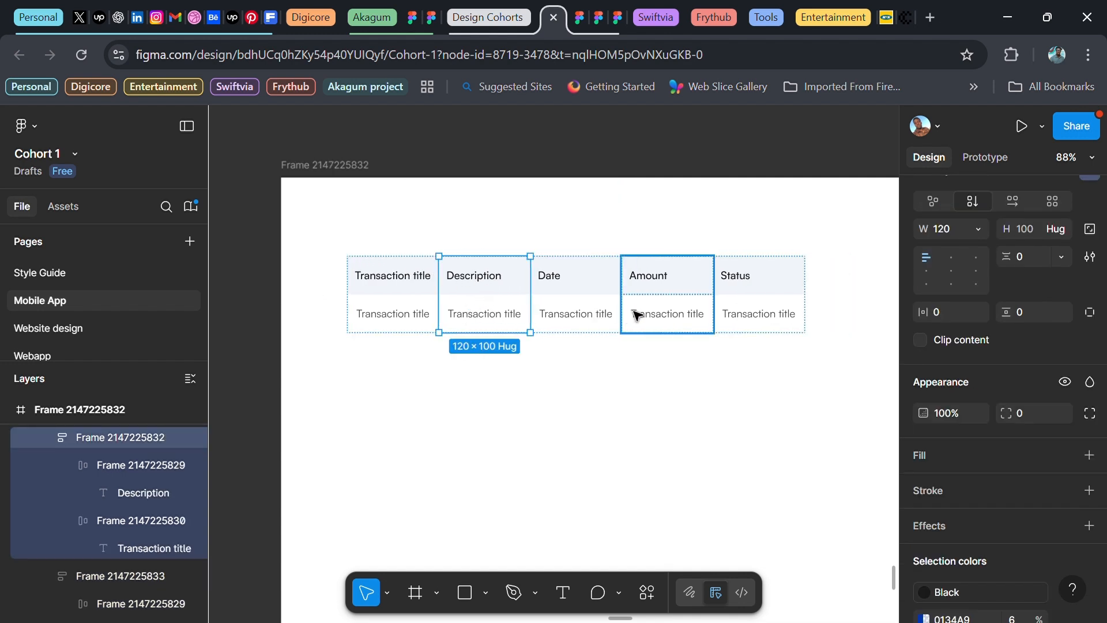
scroll(960, 322, up, 4)
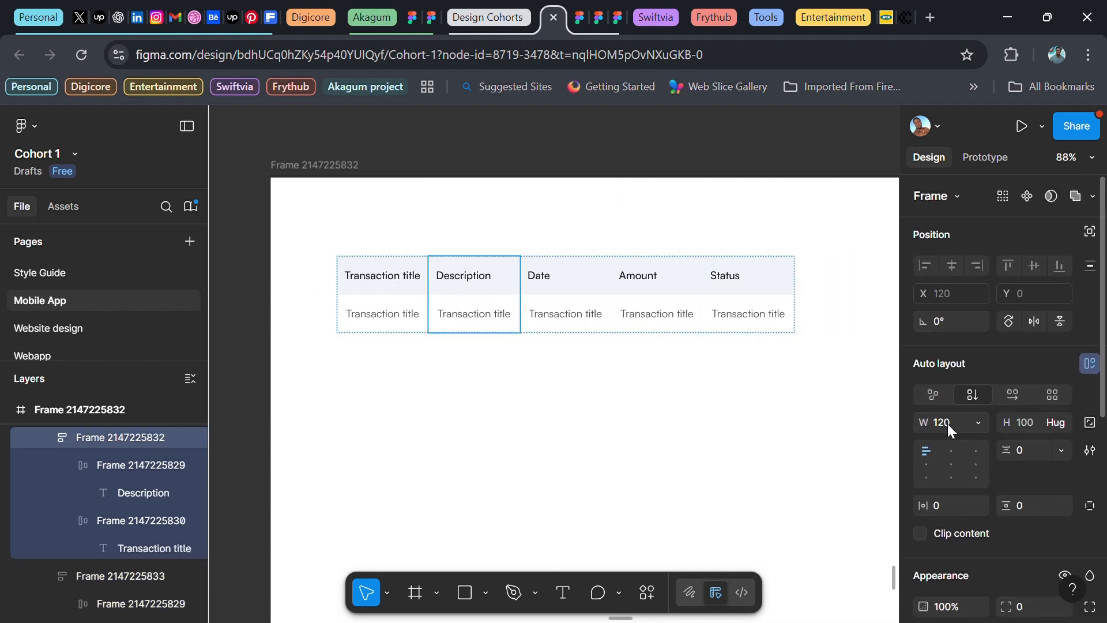
click(948, 424)
key(Return)
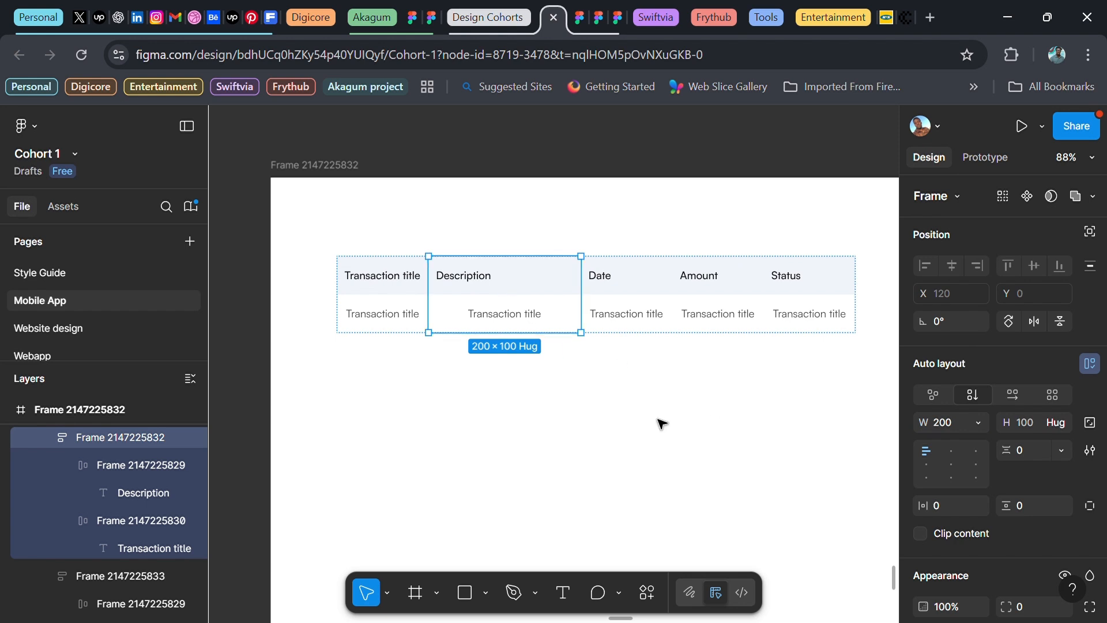
Left-align the body-row cells in all five columns using left-center alignment
click(526, 323)
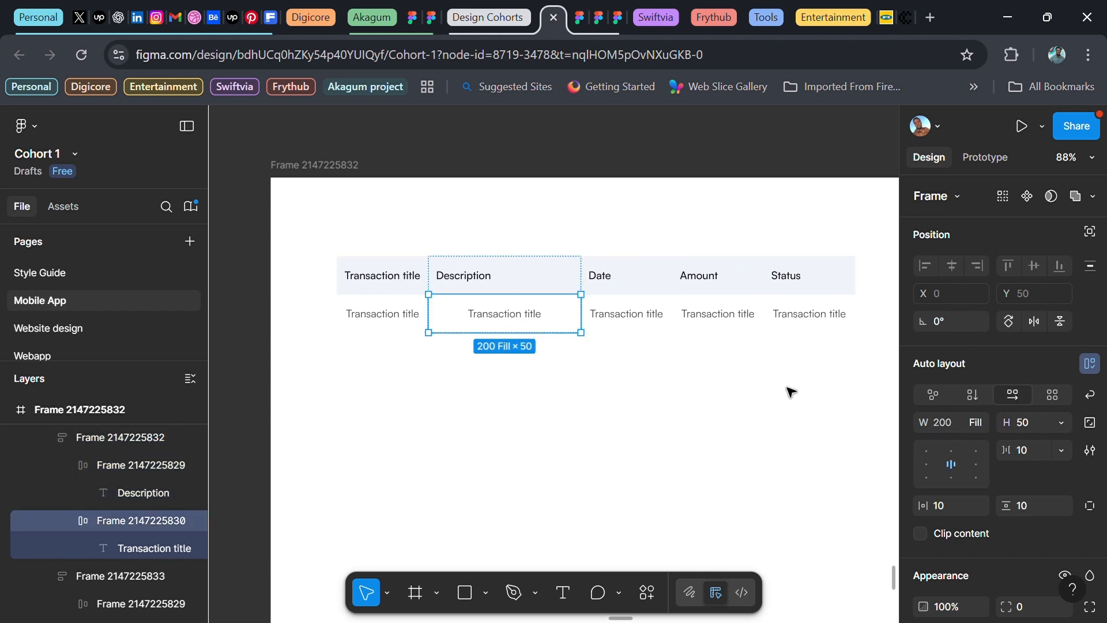
click(927, 463)
click(634, 317)
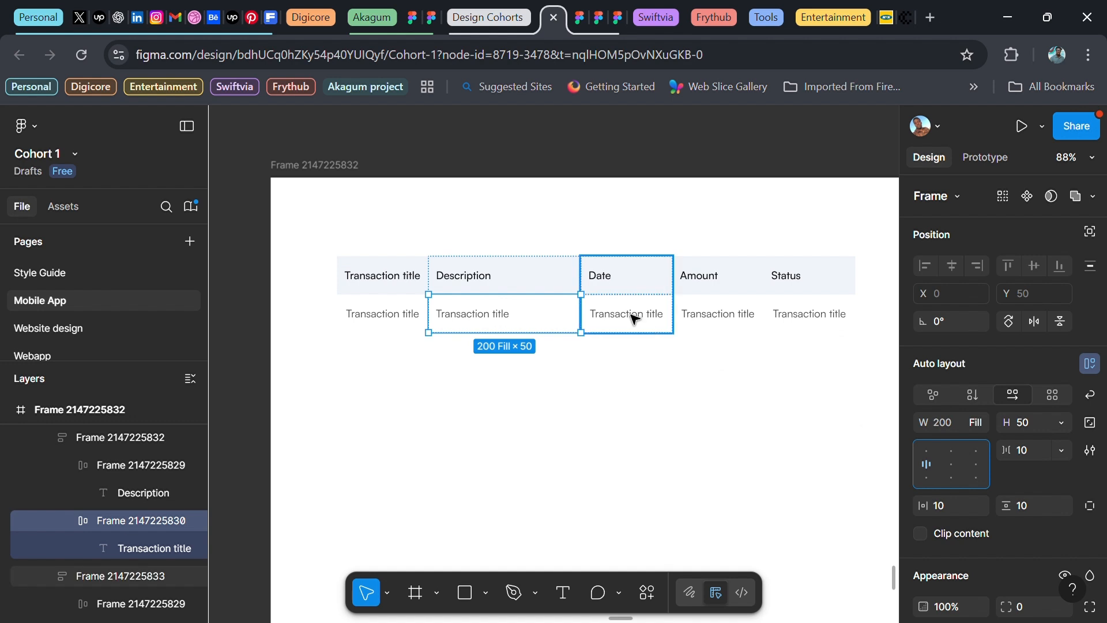
shift+click(739, 322)
shift+click(839, 314)
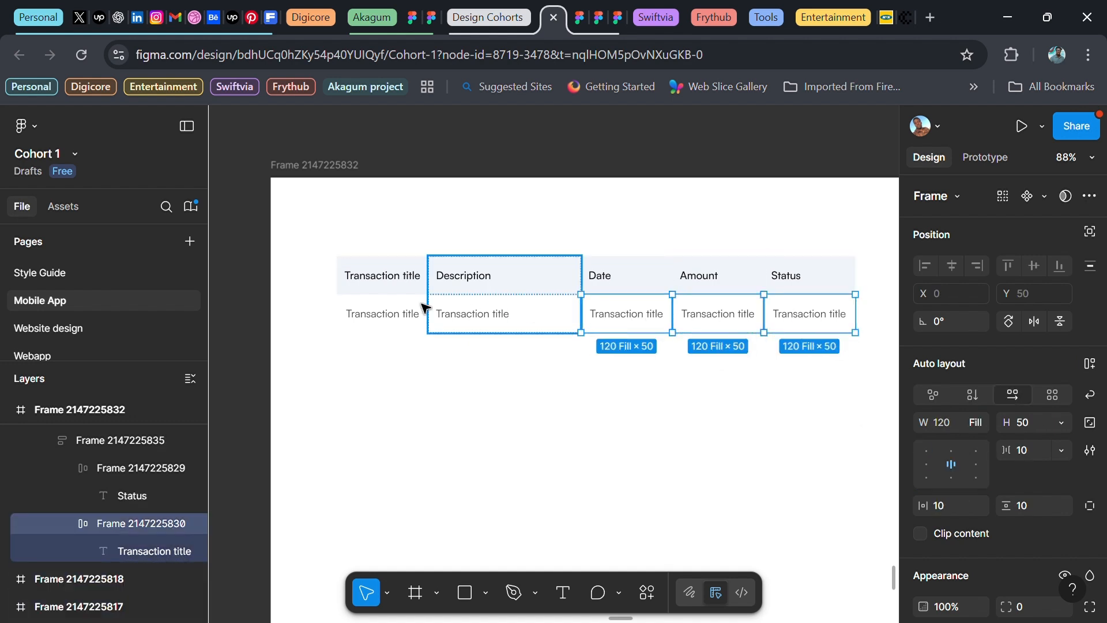
shift+click(383, 318)
ctrl+shift+click(384, 319)
click(925, 464)
click(398, 287)
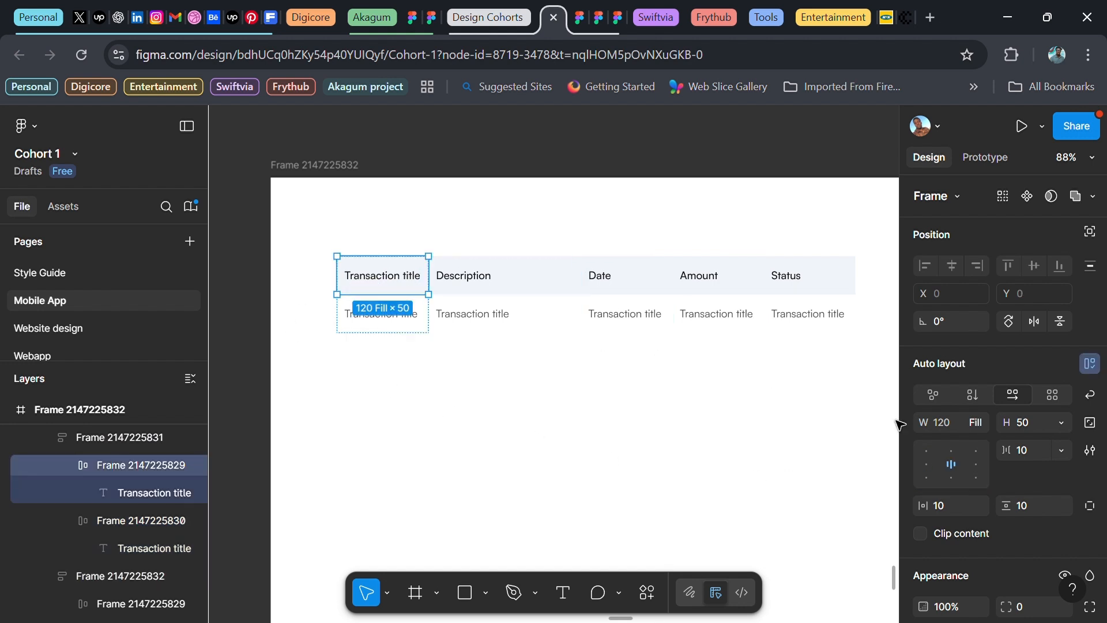
click(257, 288)
scroll(288, 361, down, 3)
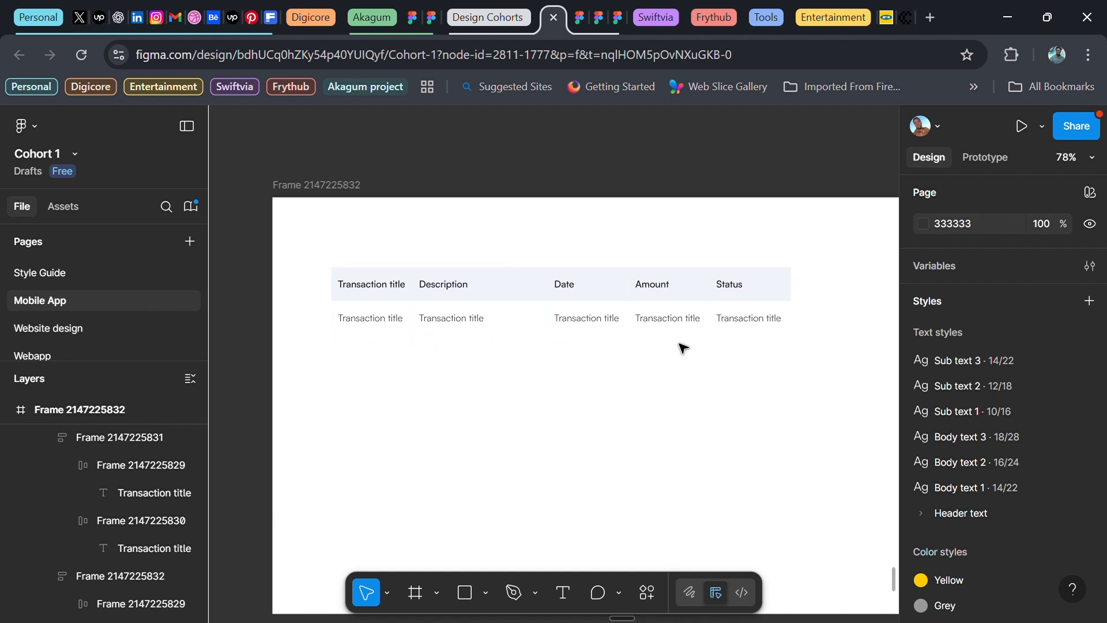
Select the Transaction title body cell in all five columns and duplicate them into a second row
click(403, 321)
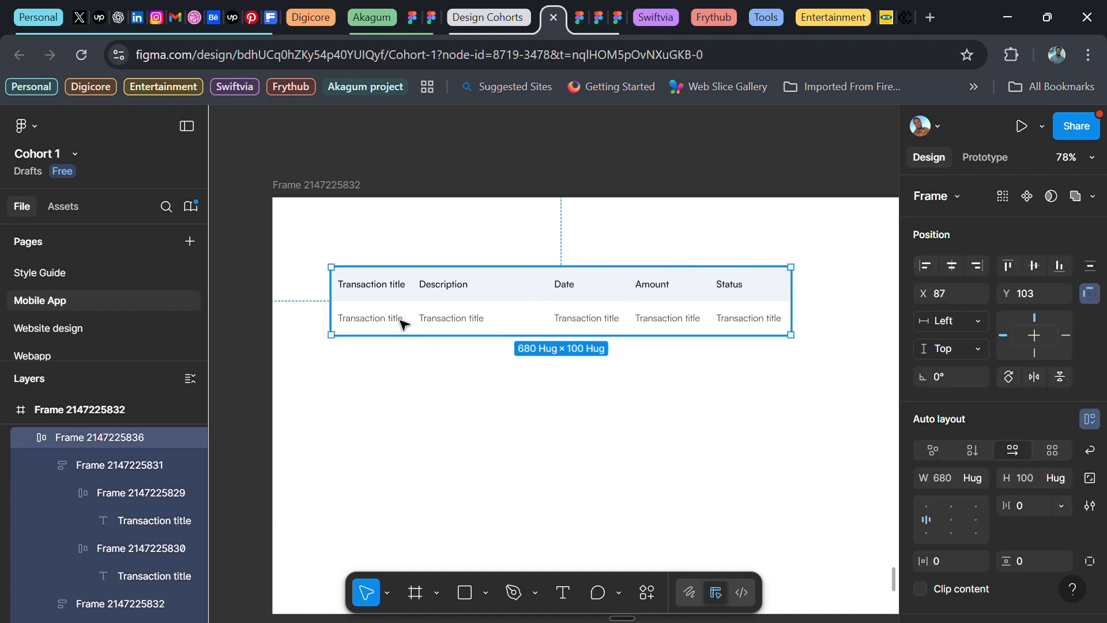
double_click(485, 320)
shift+click(359, 320)
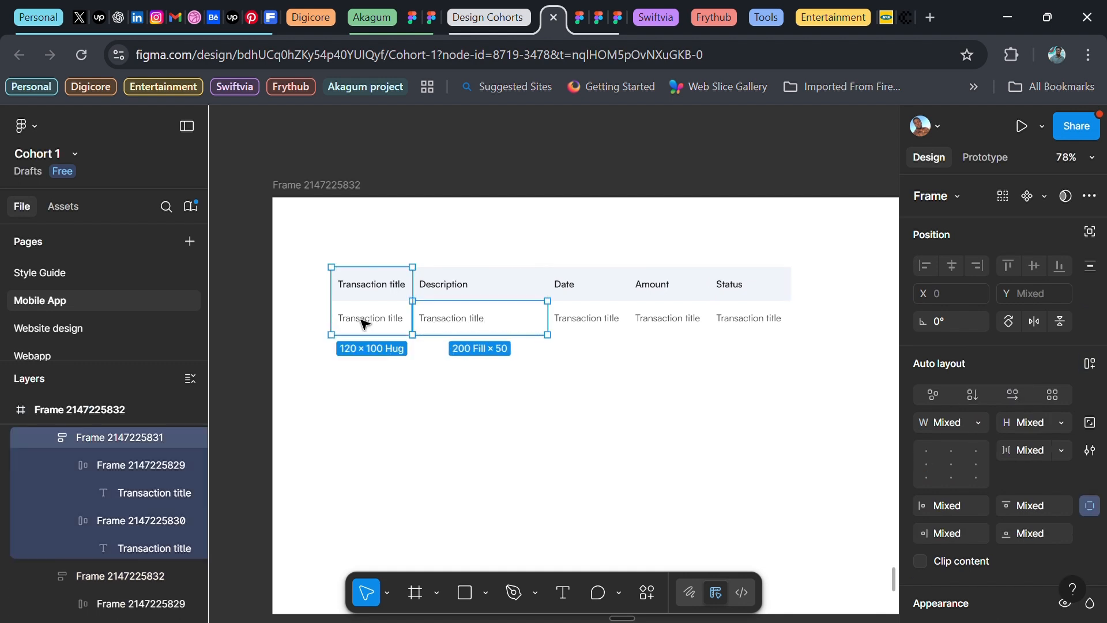
shift+click(362, 320)
shift+double_click(362, 320)
shift+click(591, 323)
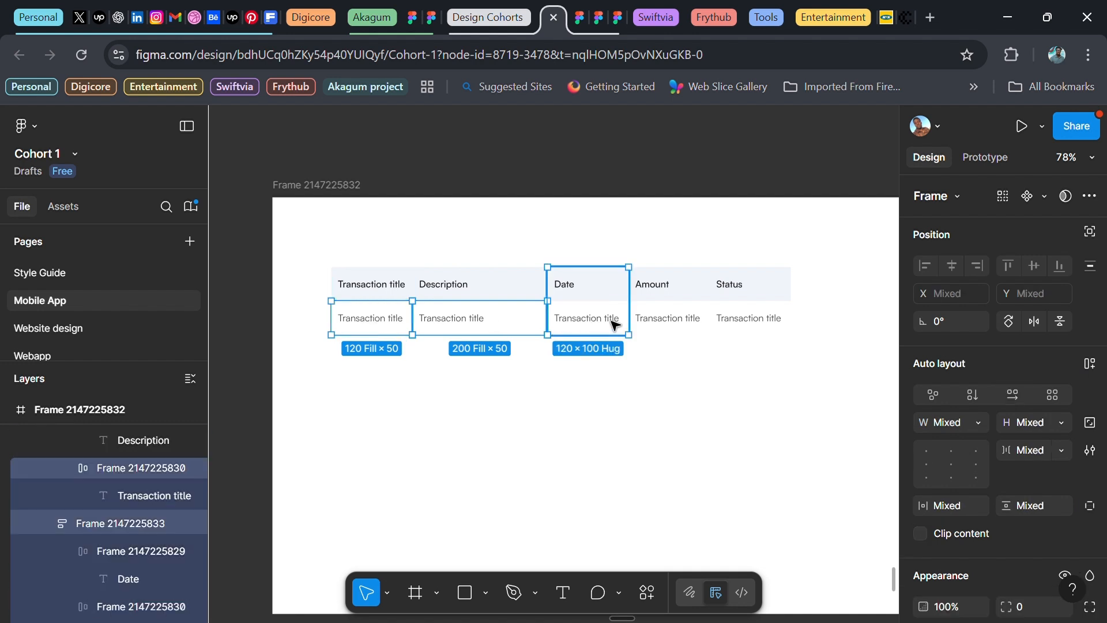
shift+double_click(590, 323)
shift+double_click(663, 322)
shift+click(744, 323)
shift+double_click(744, 323)
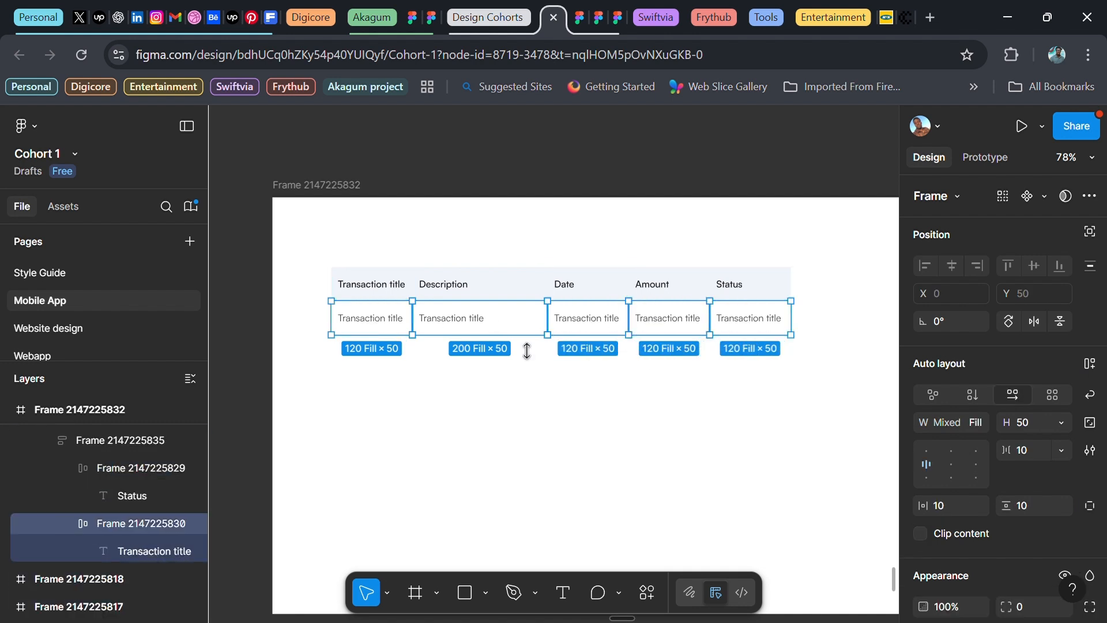
key(ctrl+d)
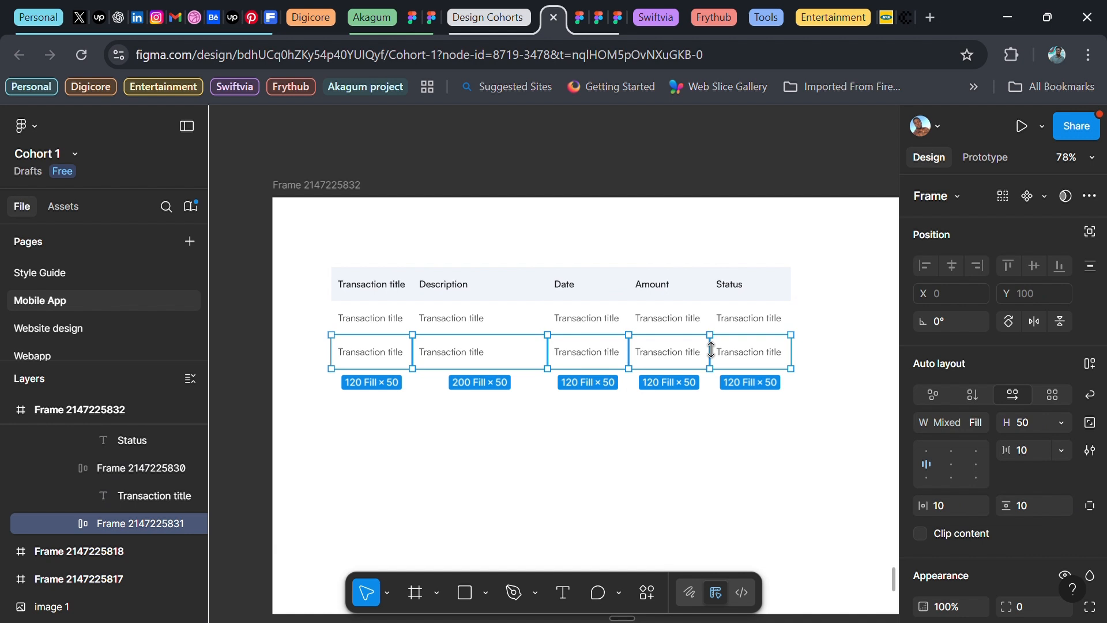
click(464, 425)
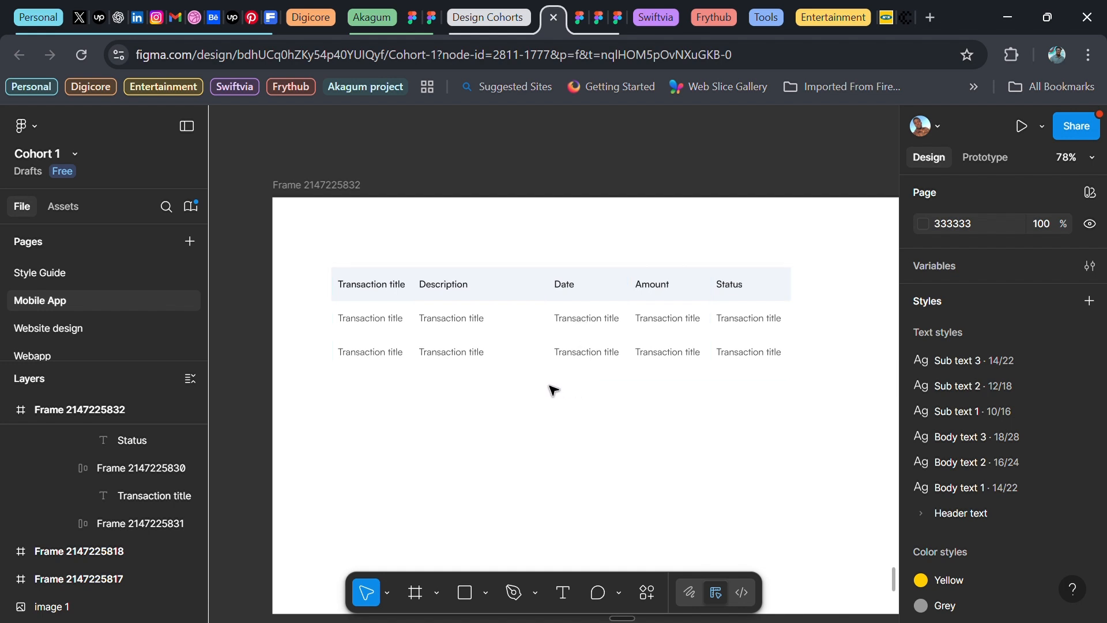
Select the first-row body cells in all five columns and apply the Grey style as their stroke
double_click(380, 322)
click(381, 322)
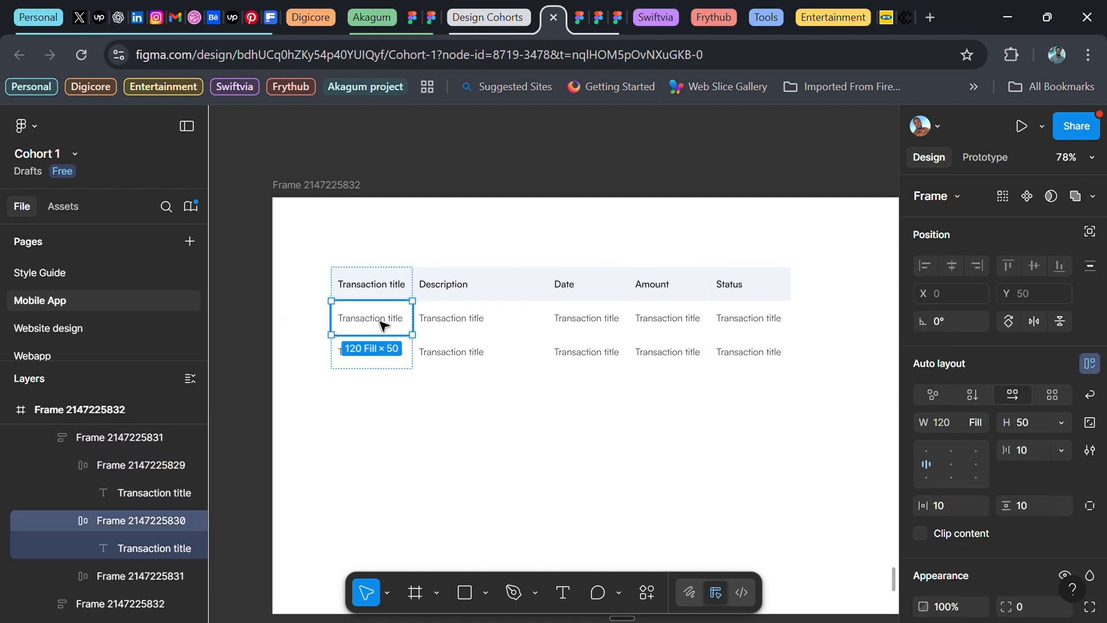
click(380, 323)
click(508, 325)
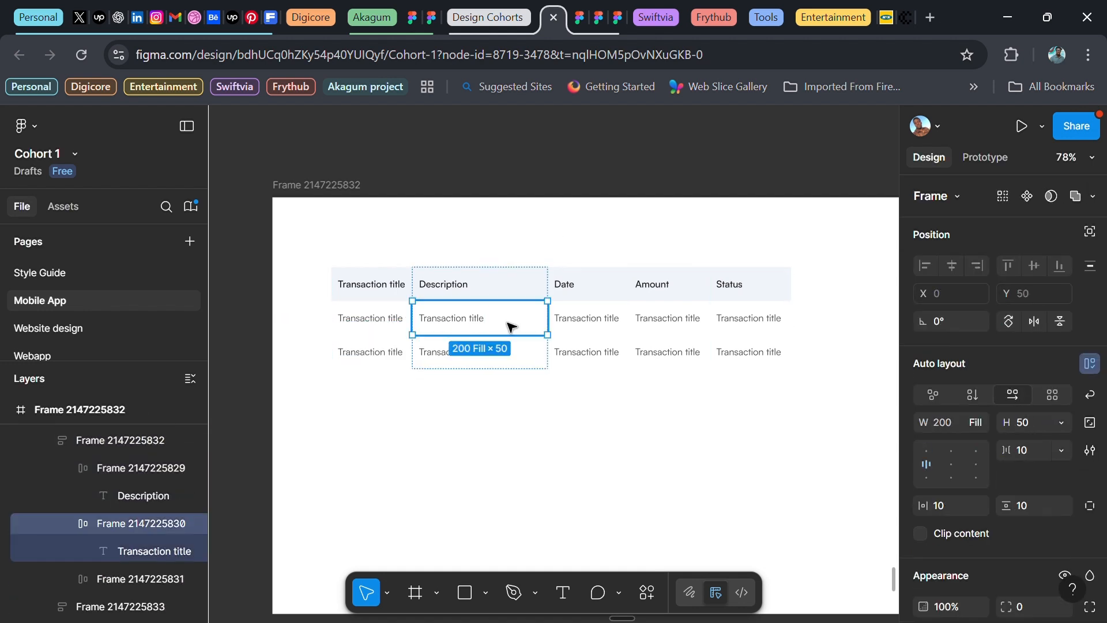
shift+click(364, 323)
shift+double_click(610, 322)
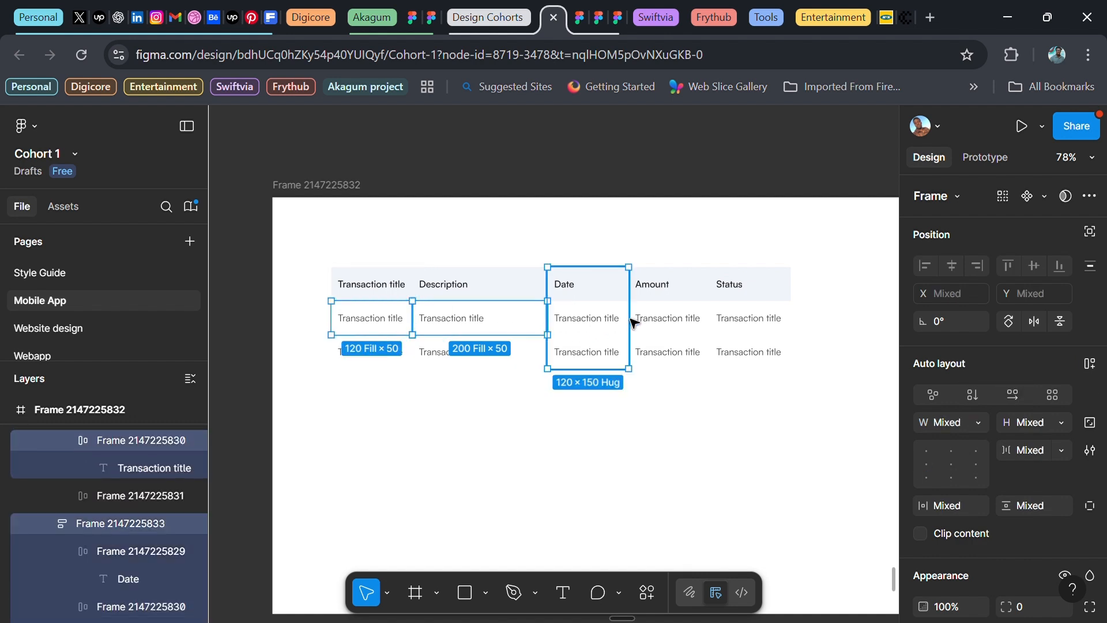
shift+double_click(680, 319)
shift+click(759, 320)
shift+click(760, 320)
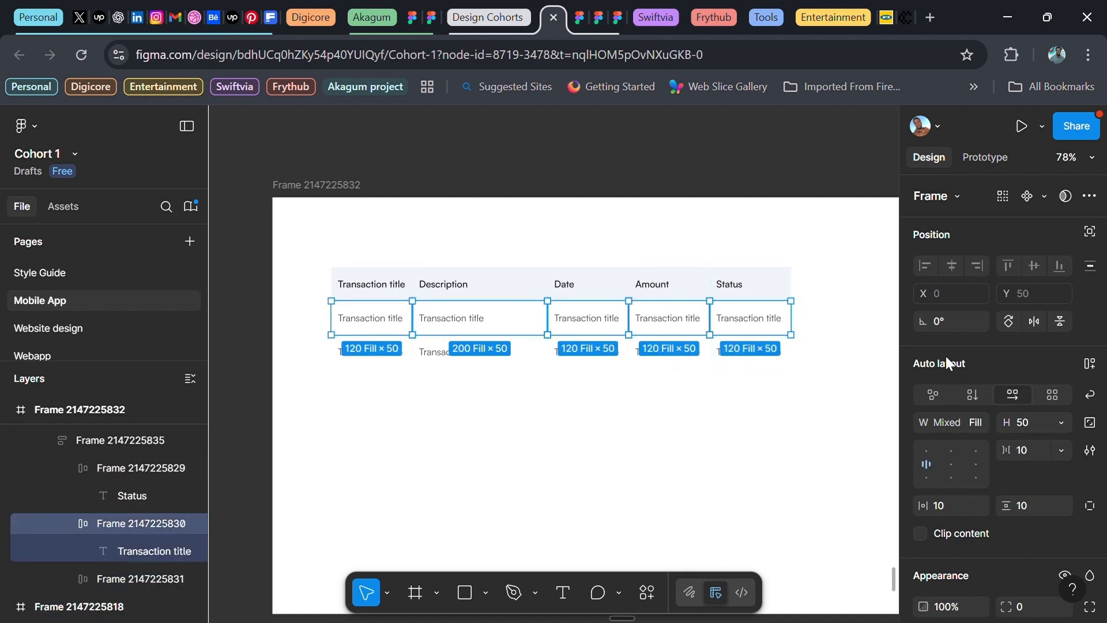
scroll(981, 375, down, 5)
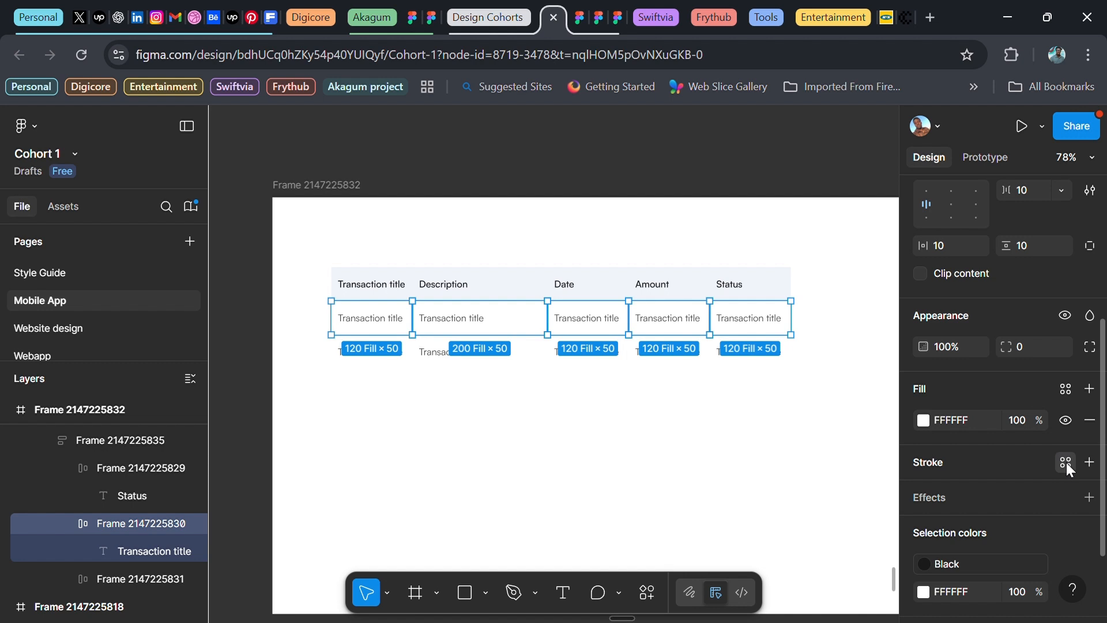
click(1065, 462)
scroll(775, 533, down, 3)
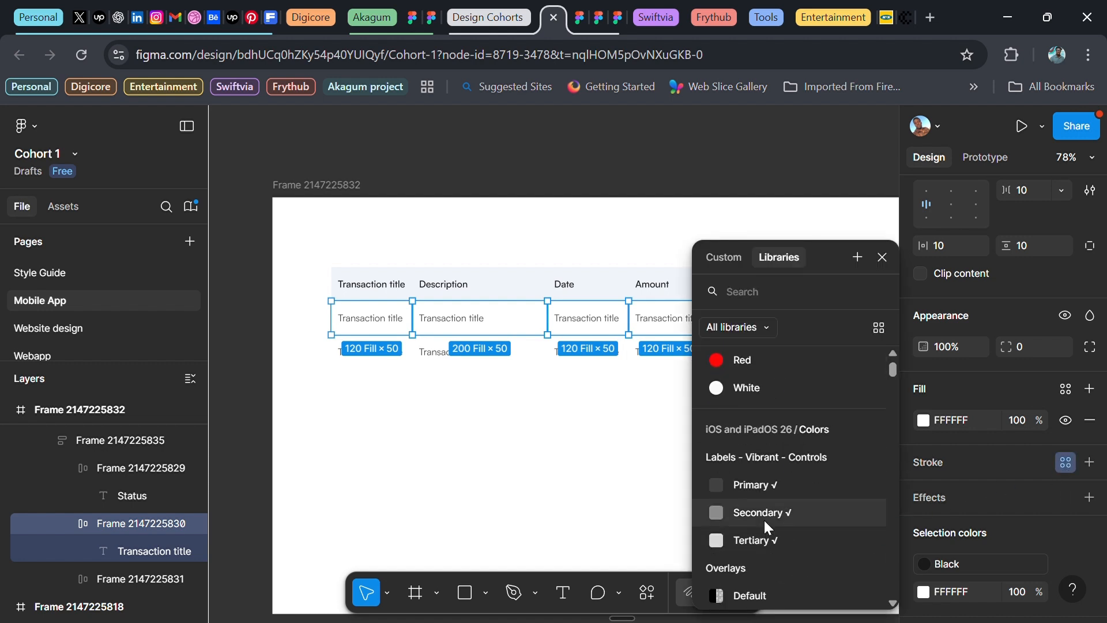
scroll(756, 486, up, 3)
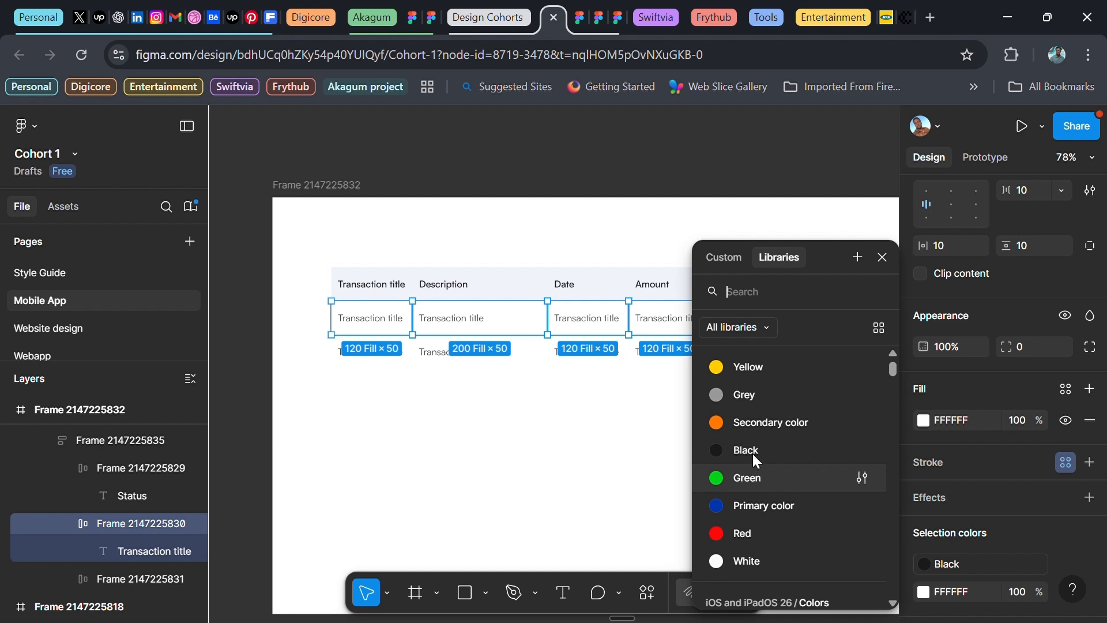
click(752, 395)
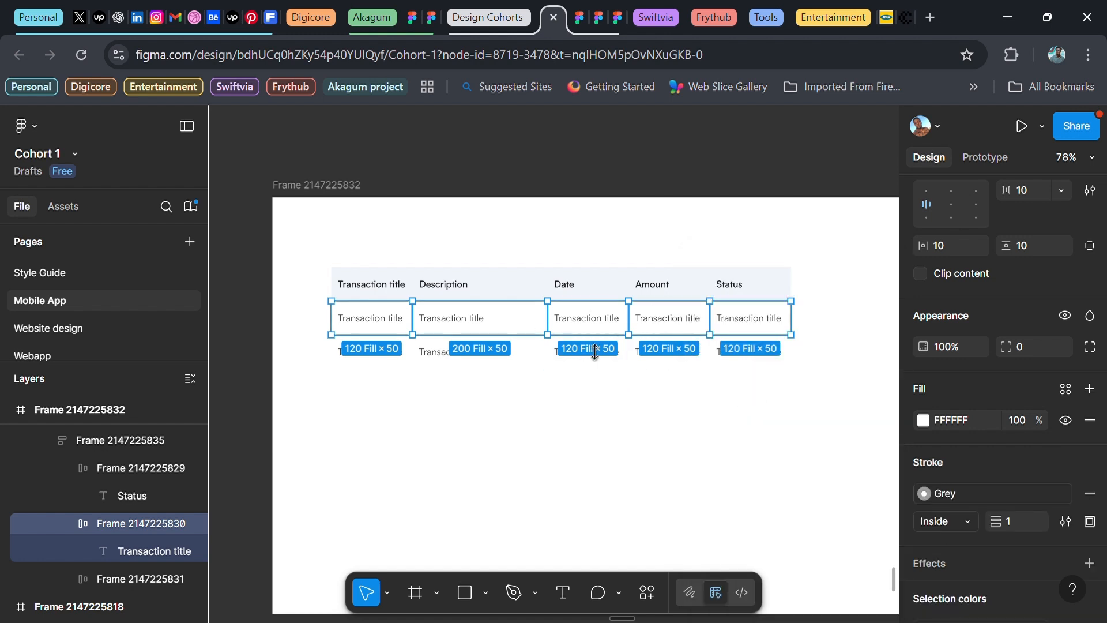
Limit the stroke to the bottom side at weight 0.5, detached from the style at 20% opacity
click(1086, 523)
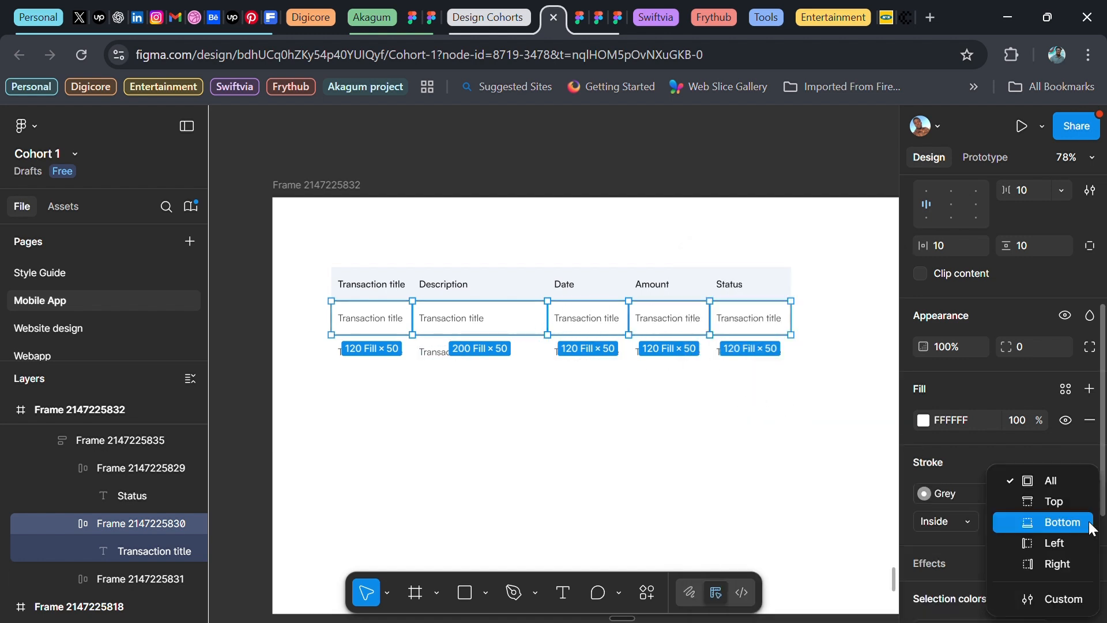
click(1056, 523)
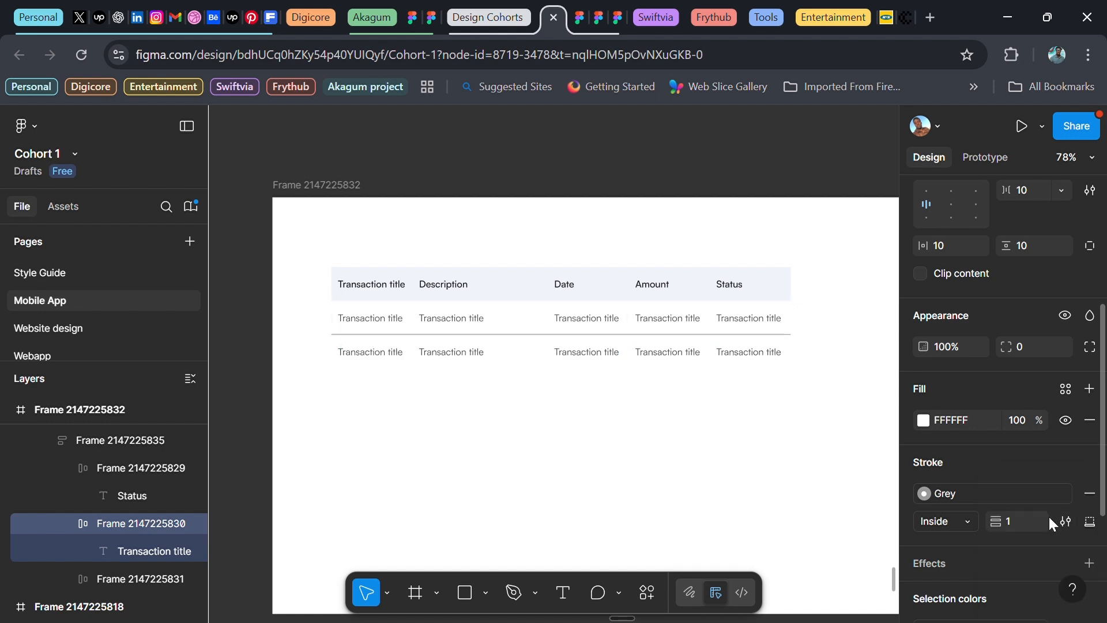
click(1012, 517)
text(0.5)
key(Return)
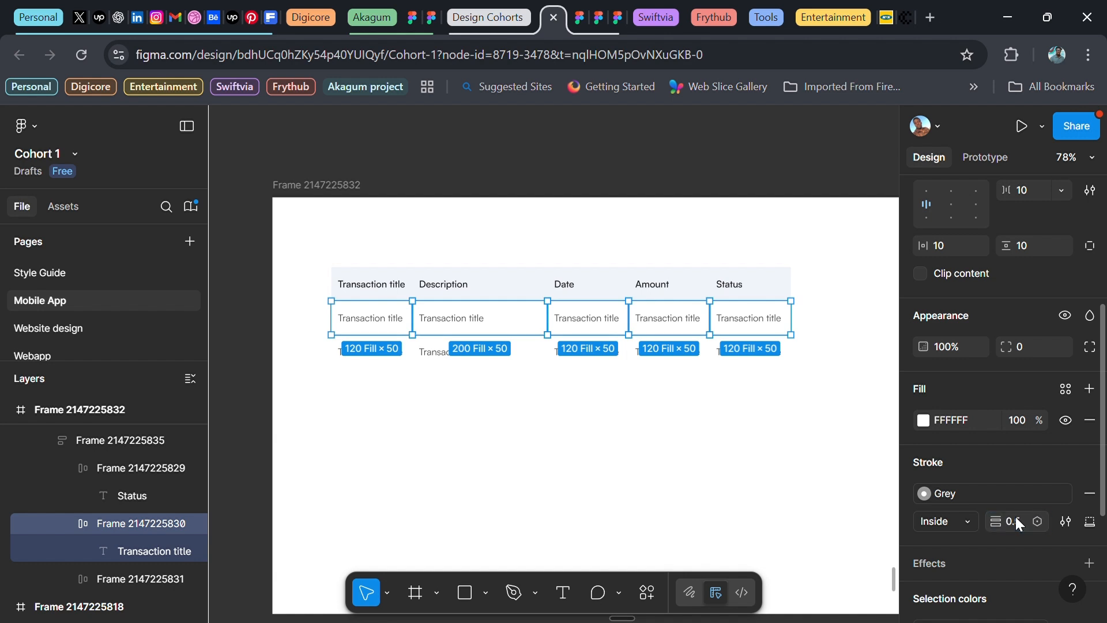
click(1067, 495)
click(1022, 493)
text(20)
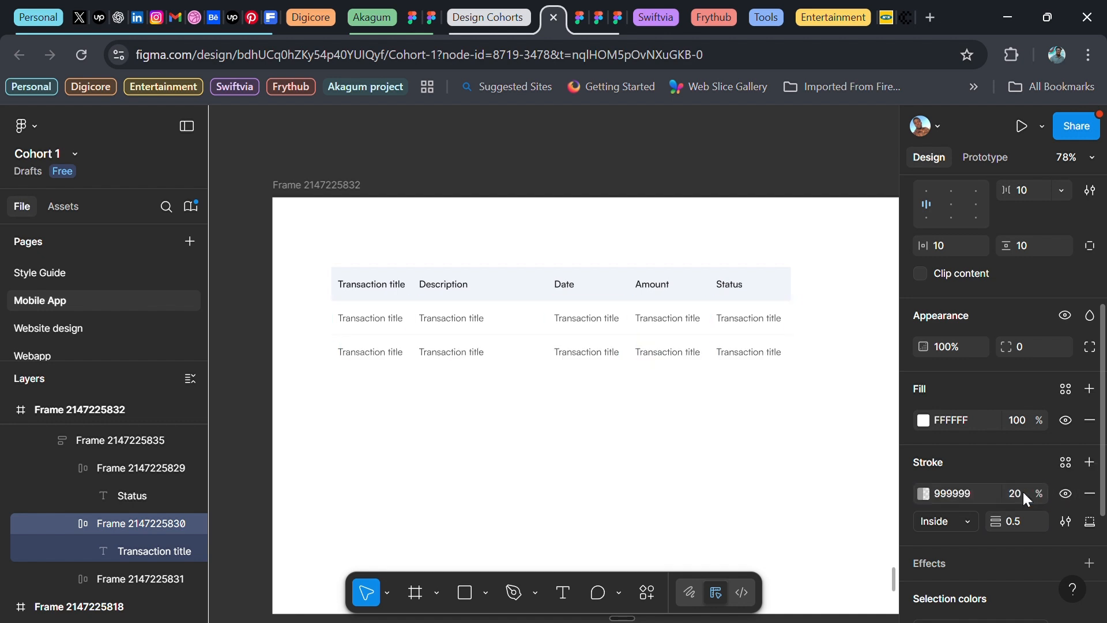
key(Return)
scroll(519, 447, up, 3)
click(518, 447)
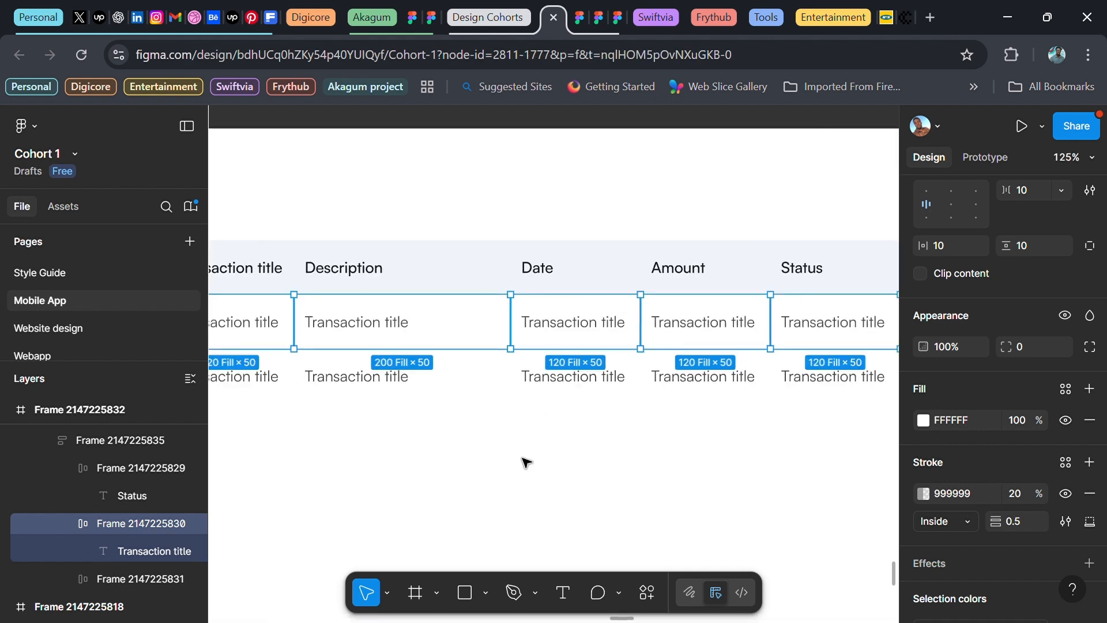
scroll(526, 459, up, 5)
scroll(527, 431, up, 1)
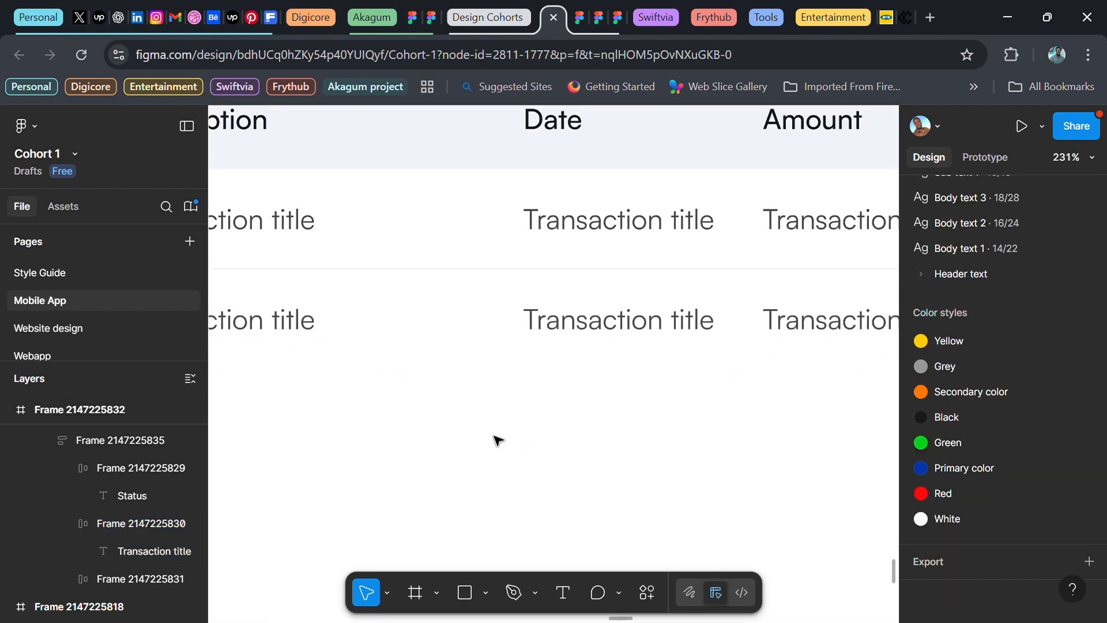
scroll(498, 440, down, 1)
scroll(499, 441, down, 6)
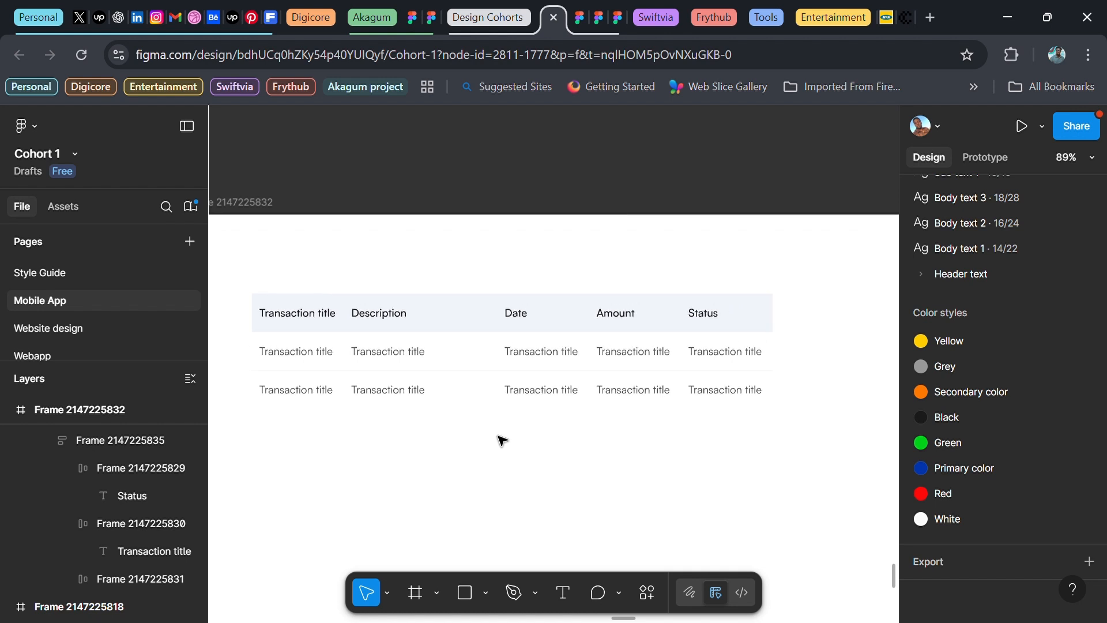
scroll(524, 460, down, 1)
scroll(524, 460, left, 1)
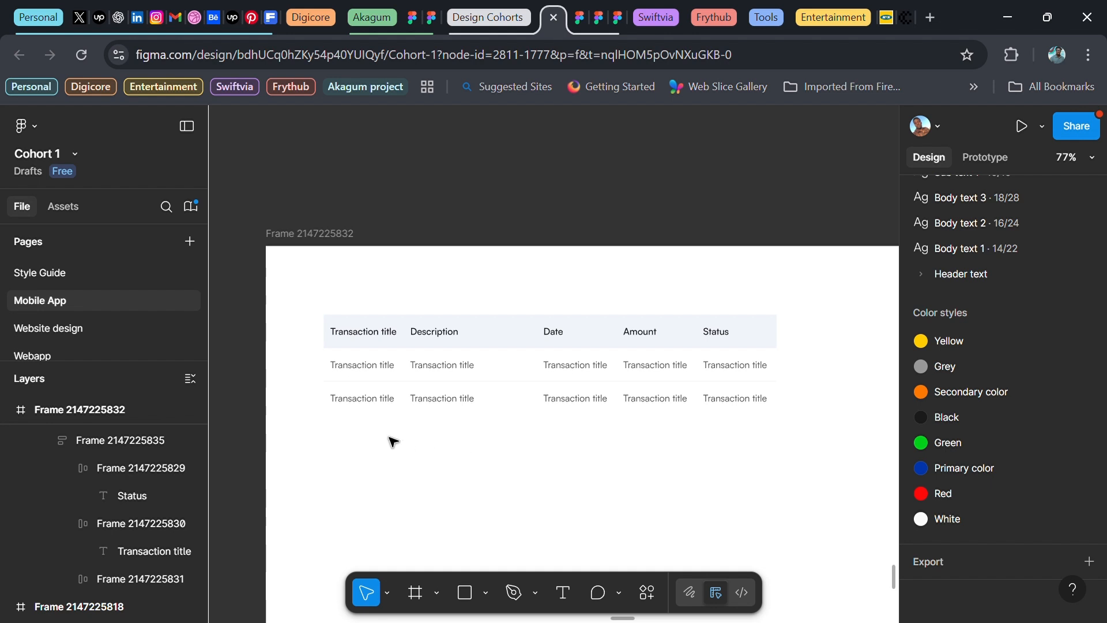
scroll(425, 445, up, 1)
scroll(425, 445, up, 1)
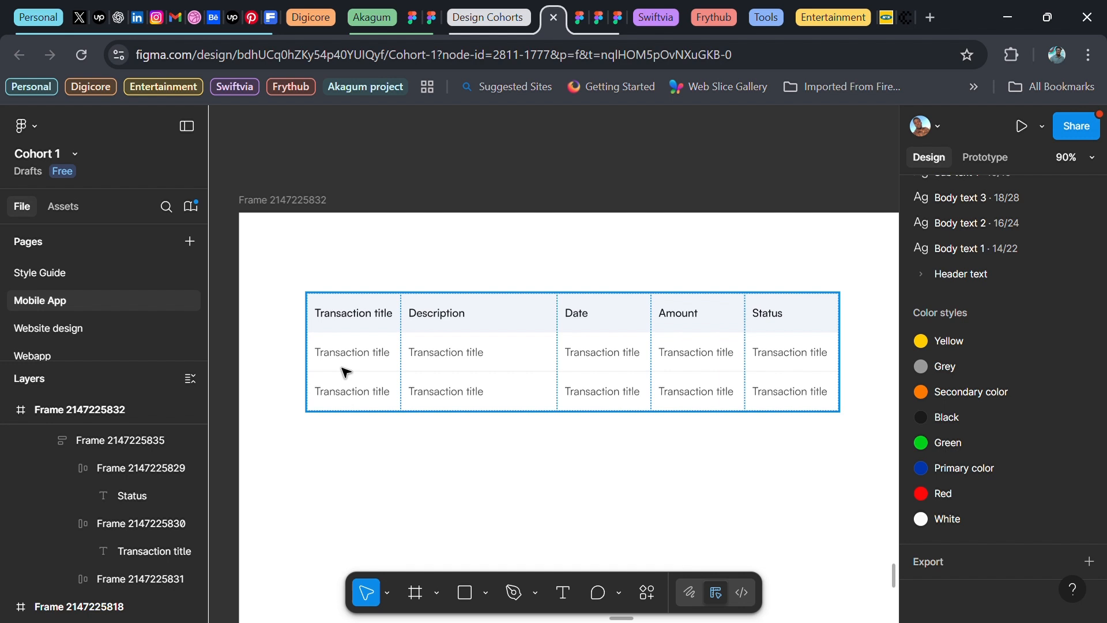
Check that the first-row cells in all five columns use Fill width sizing, ending on the first cell
click(359, 358)
click(360, 358)
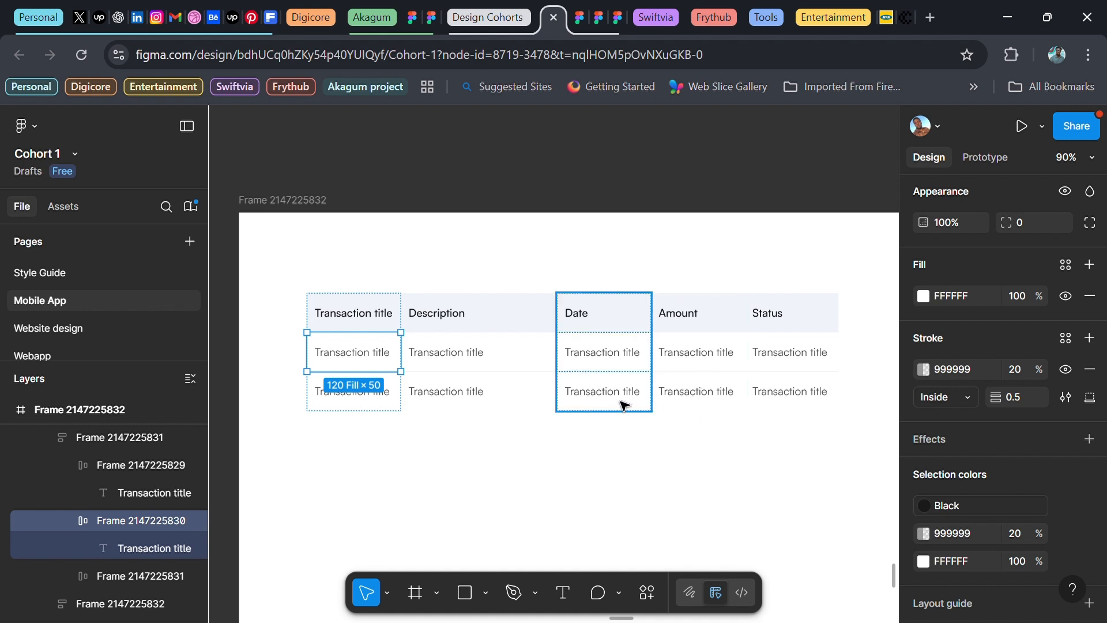
shift+click(455, 353)
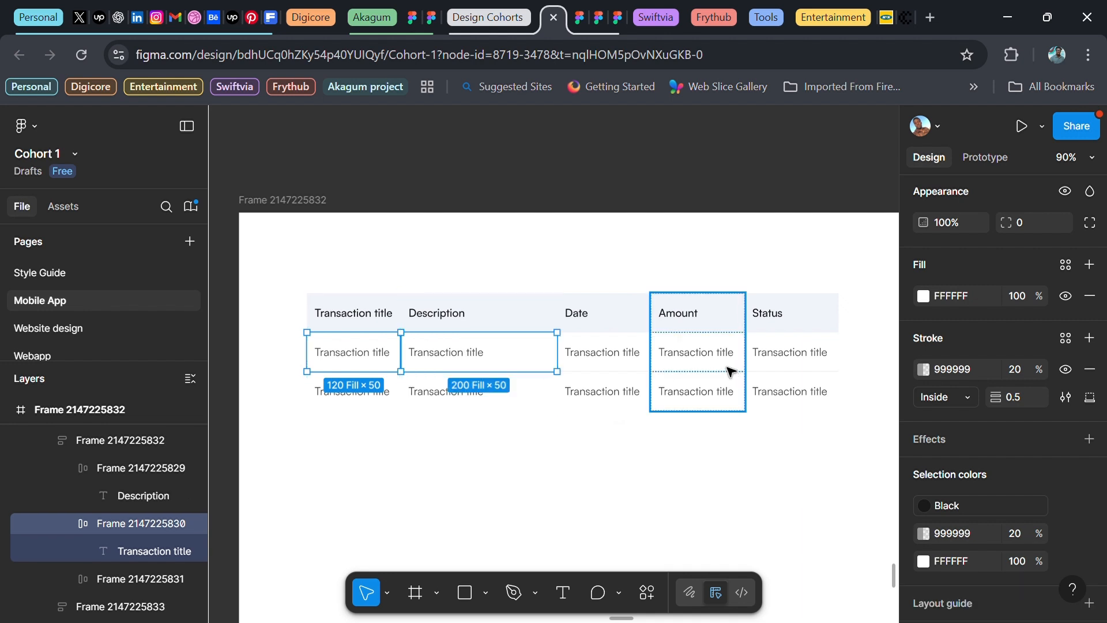
shift+click(616, 352)
shift+click(708, 354)
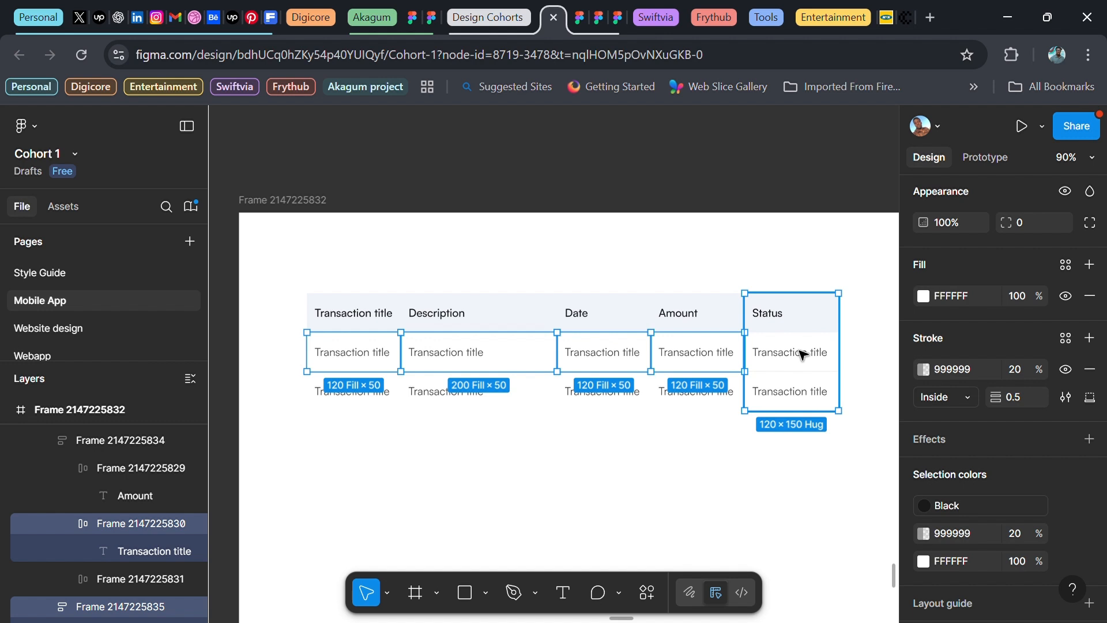
shift+click(801, 355)
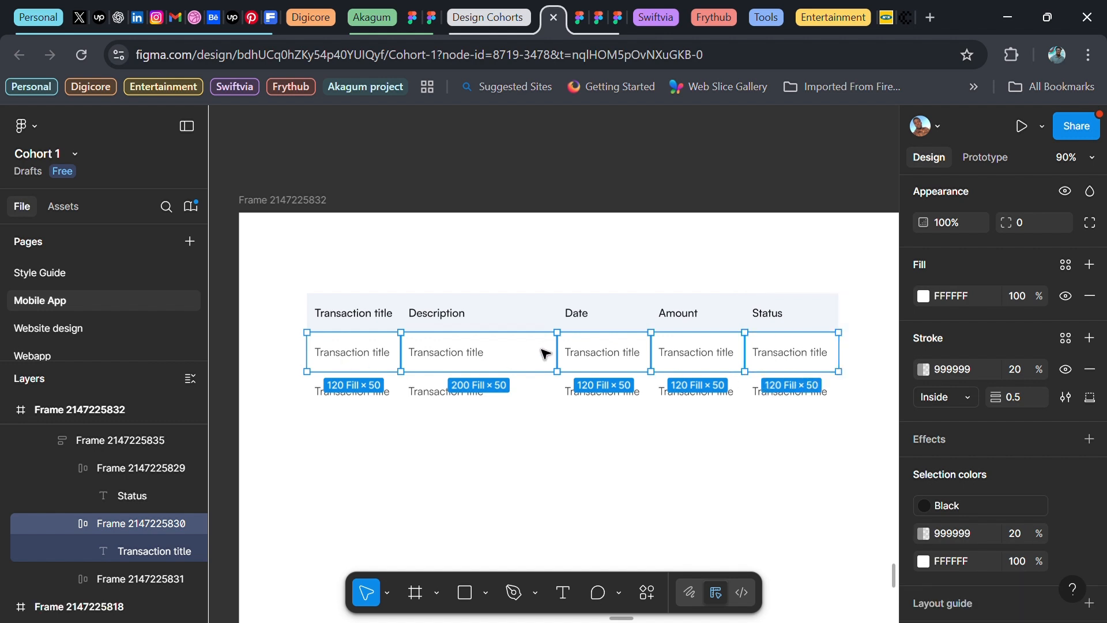
click(355, 358)
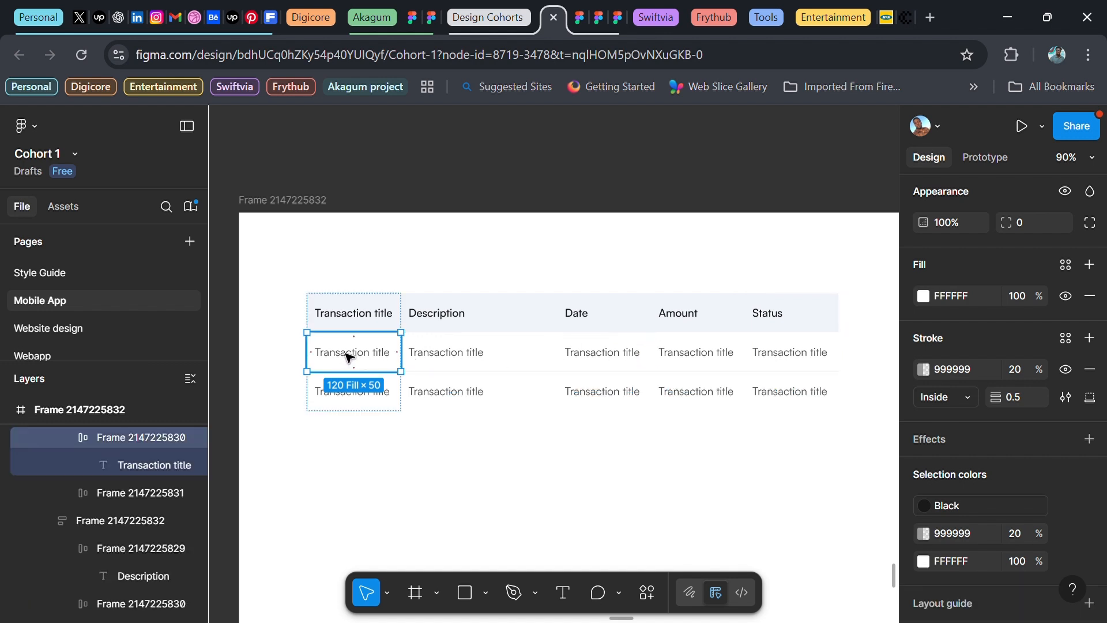
Replace the first cell's placeholder with a sample person's full name, fixing the surname's capitalisation
double_click(355, 358)
double_click(348, 359)
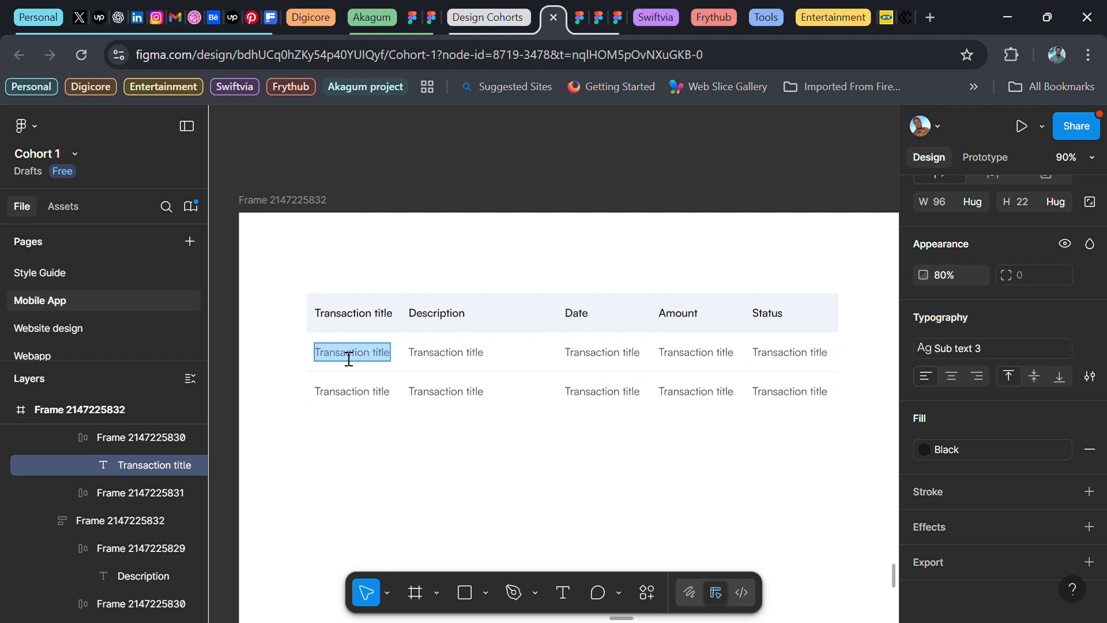
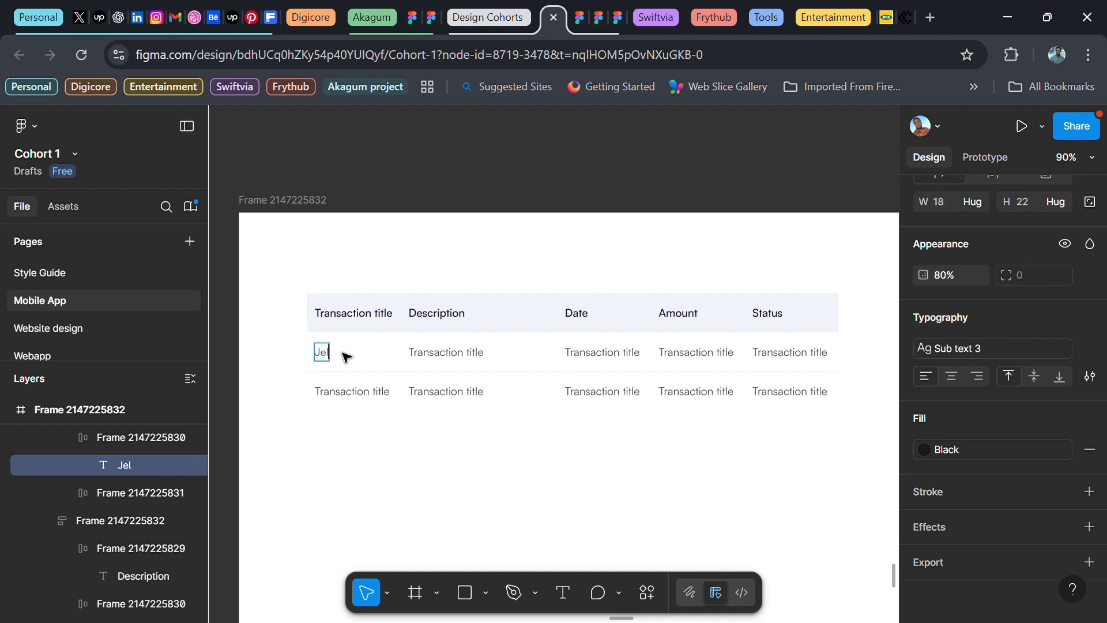
key(Left)
key(Left)
key(Left)
key(Delete)
text(j)
key(Escape)
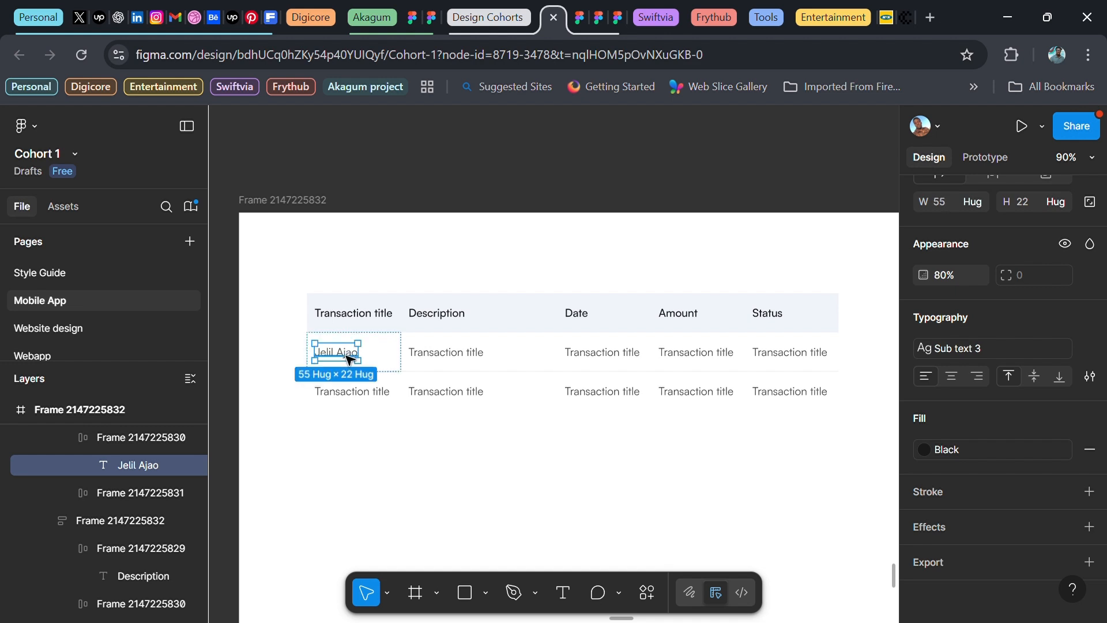
Change the first description placeholder to 'Balance of your school fee'
click(430, 365)
double_click(436, 366)
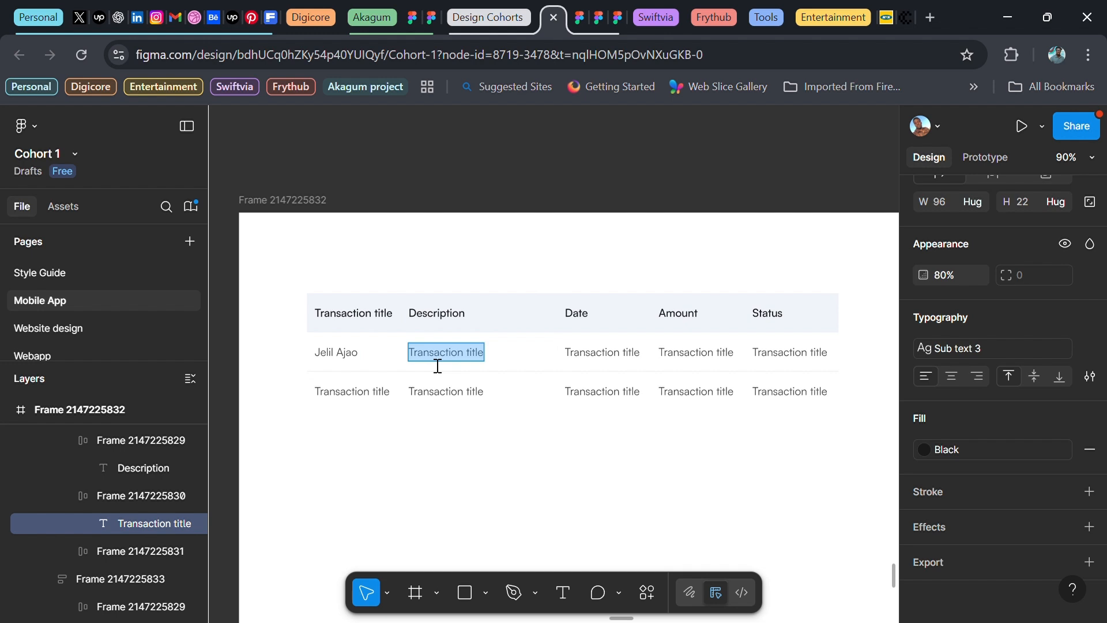
text(Ba)
key(BackSpace)
key(BackSpace)
text(Balance of )
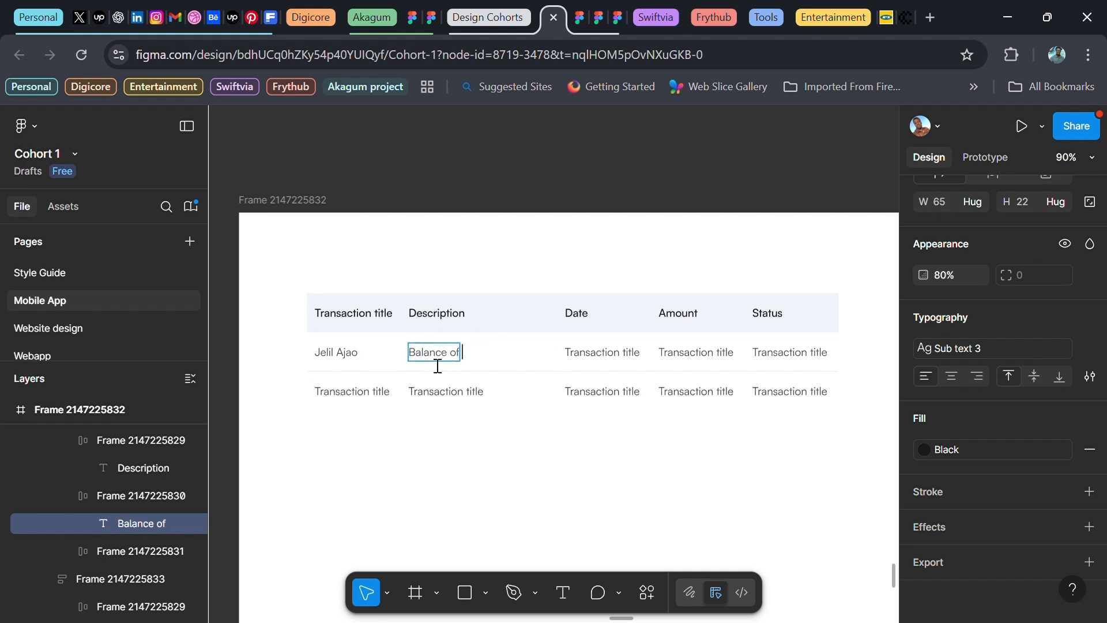
text(your schoo)
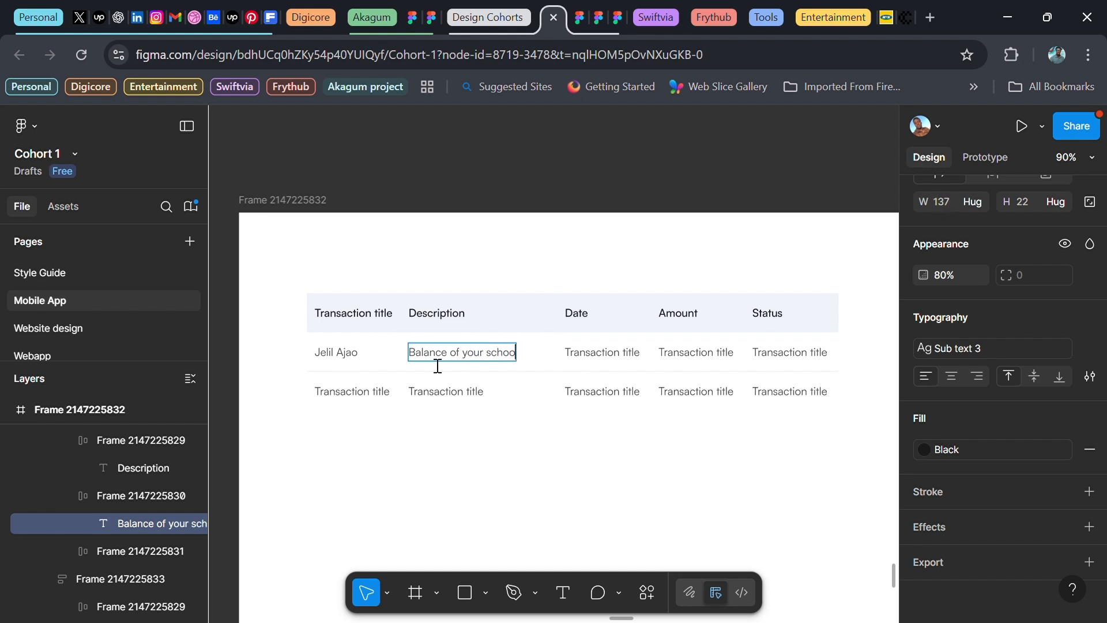
text(l fee)
Enter '17th Jun, 2025', 'N20,500' and 'Successful' in the first row's date, amount and status cells
double_click(603, 359)
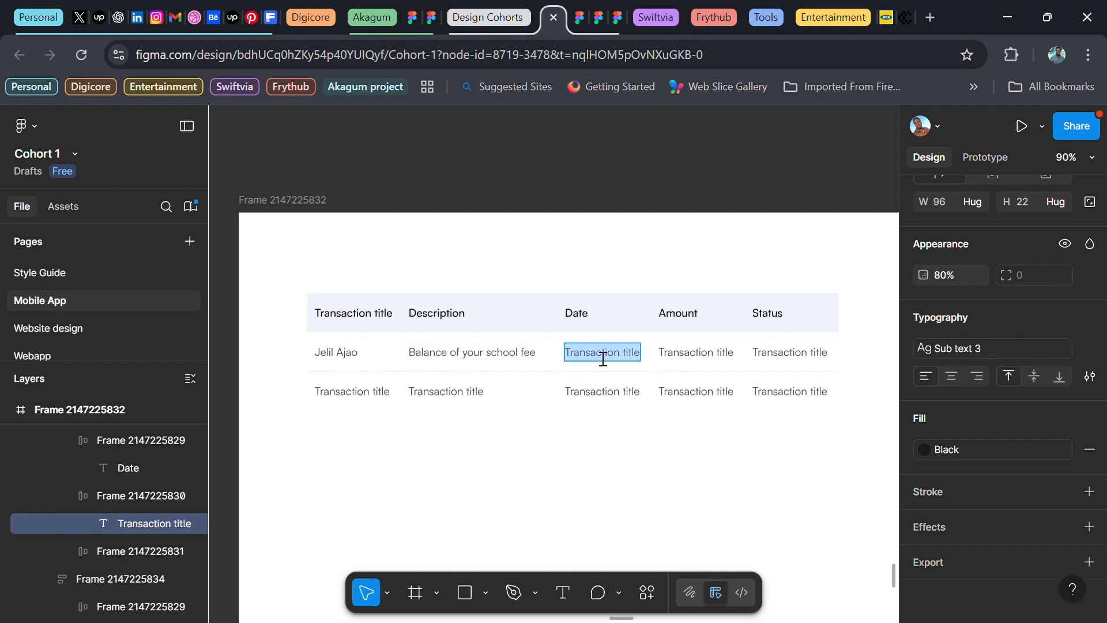
text(17th)
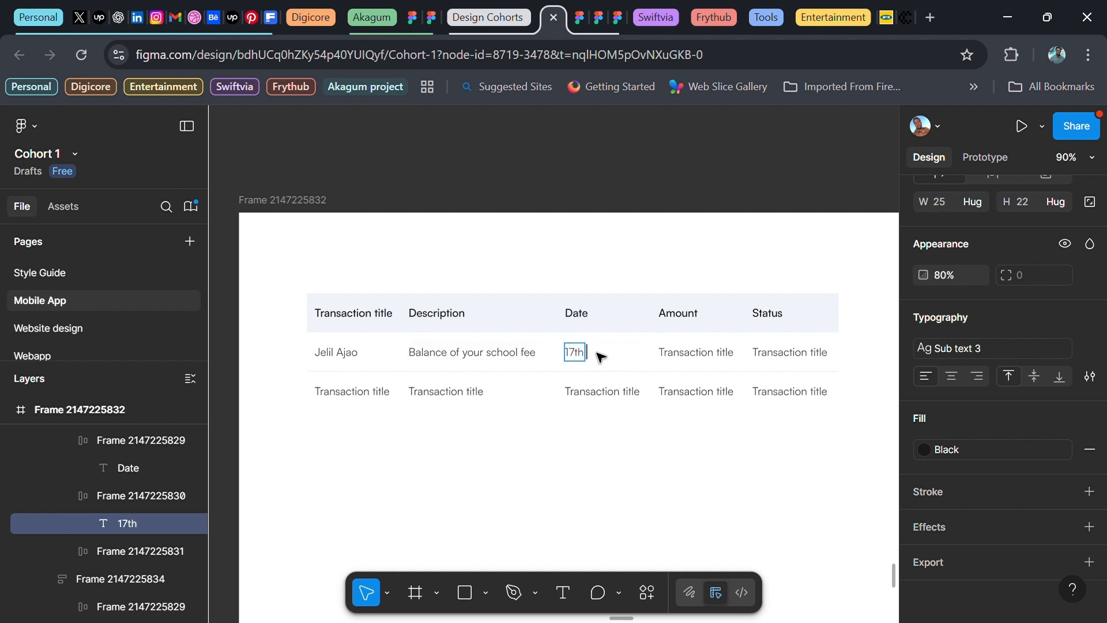
text( Jun, 2025)
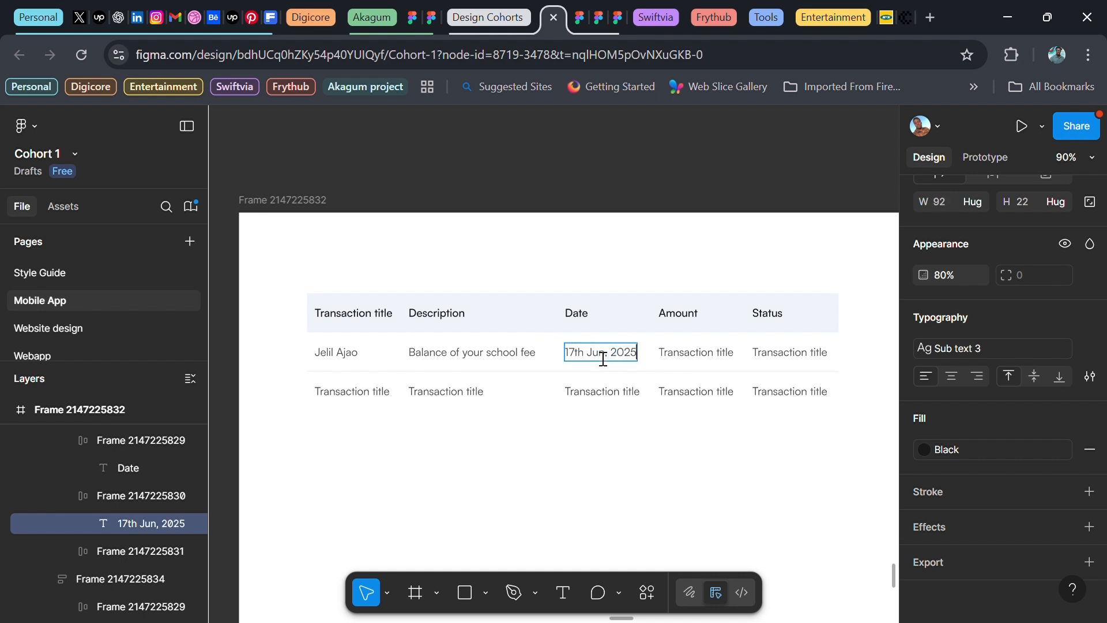
double_click(713, 360)
text(N)
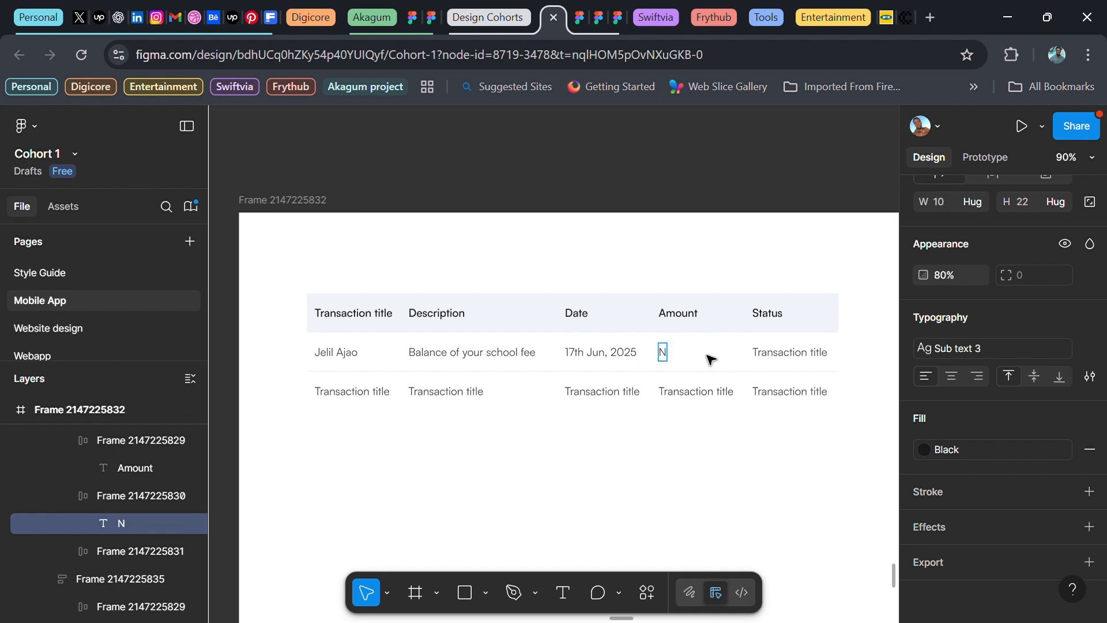
text(20,500)
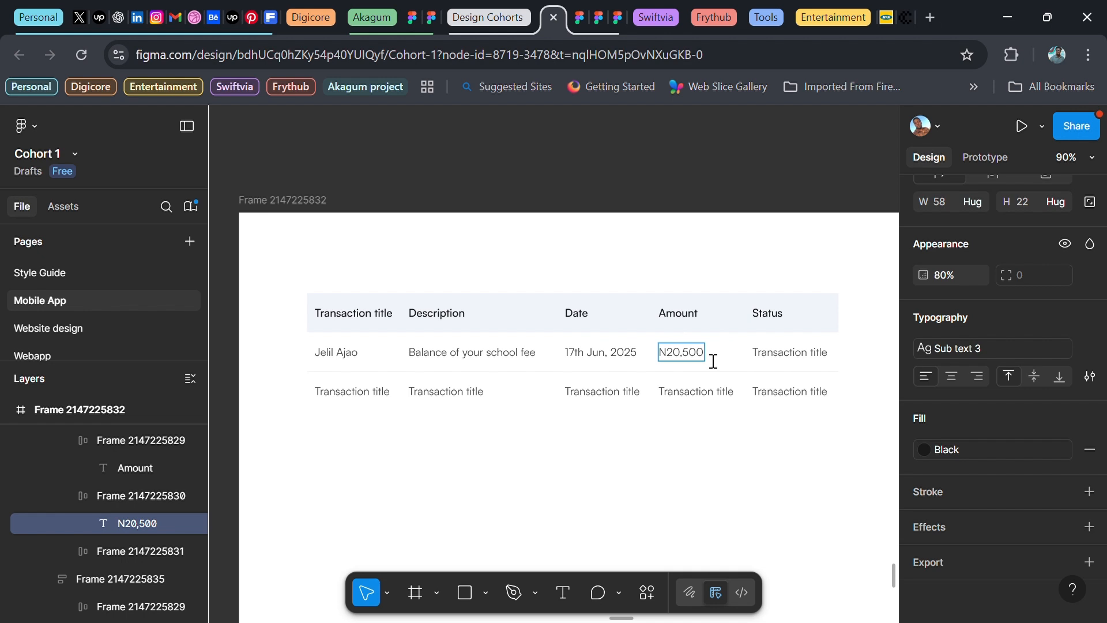
double_click(794, 354)
text(Successful)
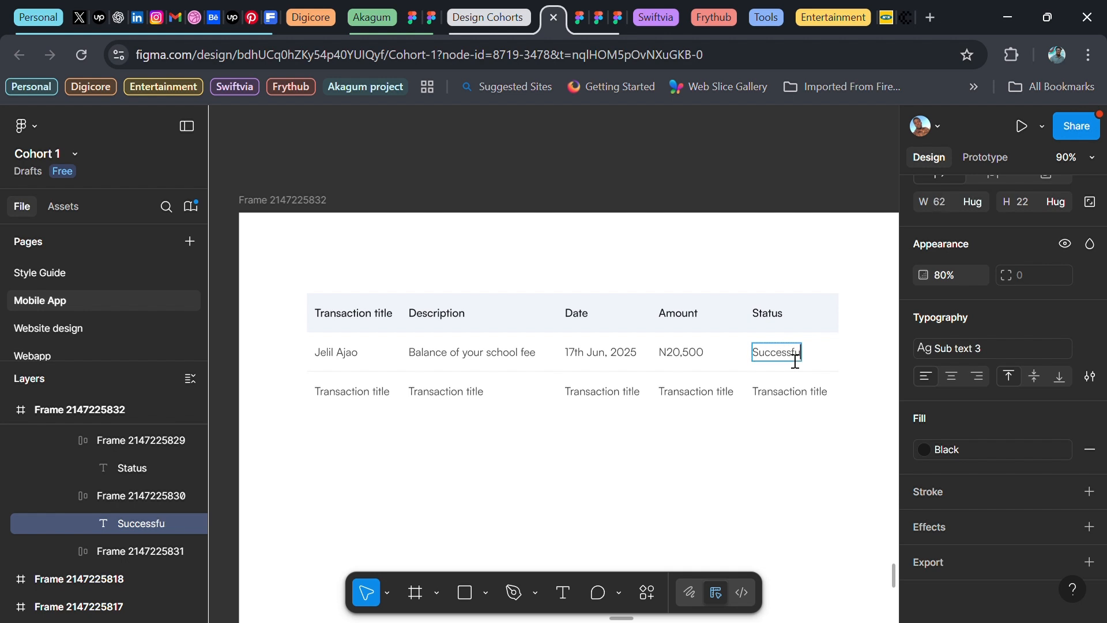
key(Escape)
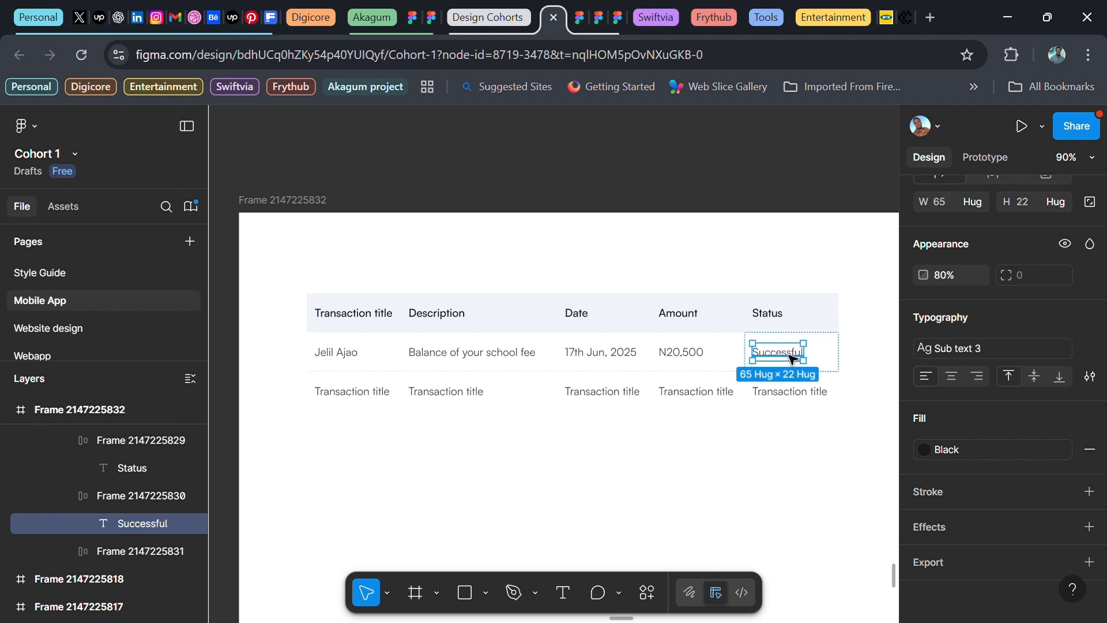
Colour the Successful status text with the Green style at 100% opacity
click(980, 447)
click(786, 485)
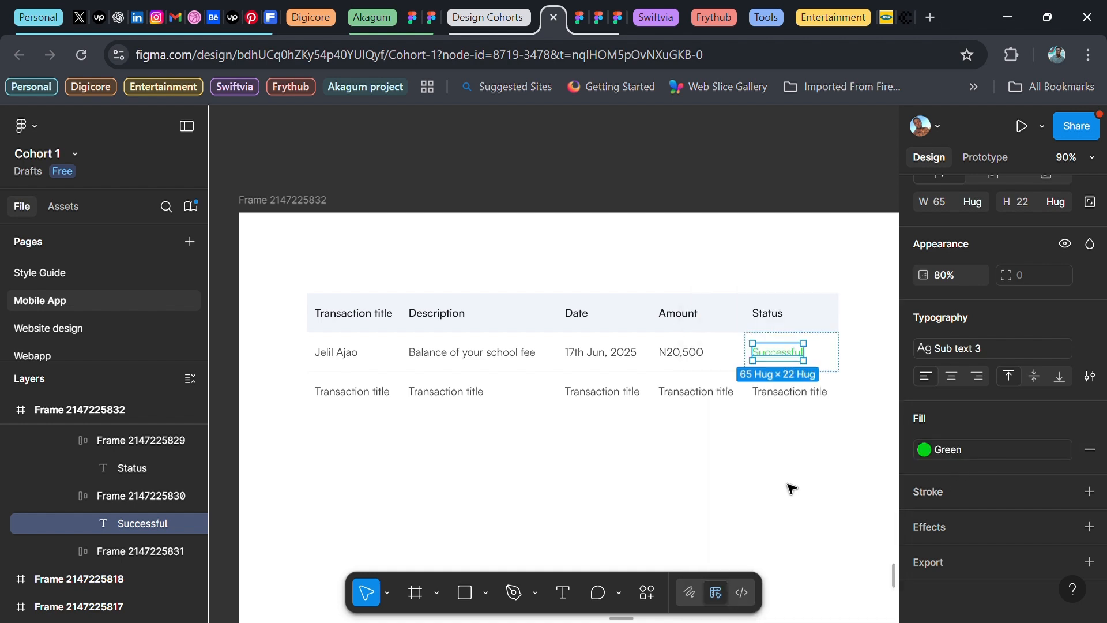
click(943, 274)
text(100)
key(Return)
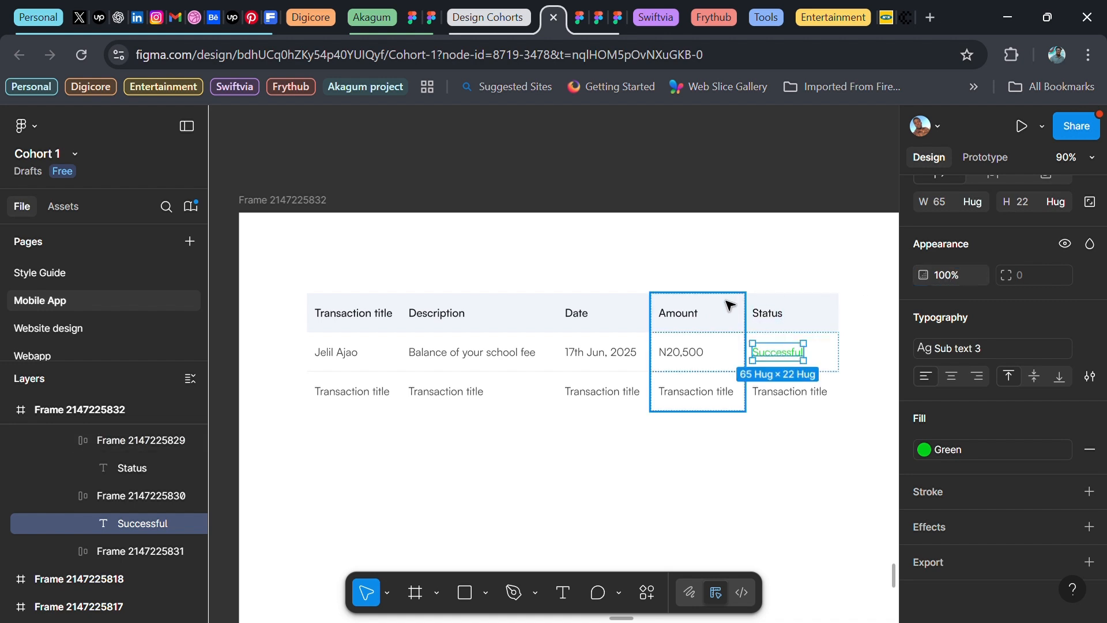
scroll(724, 305, down, 2)
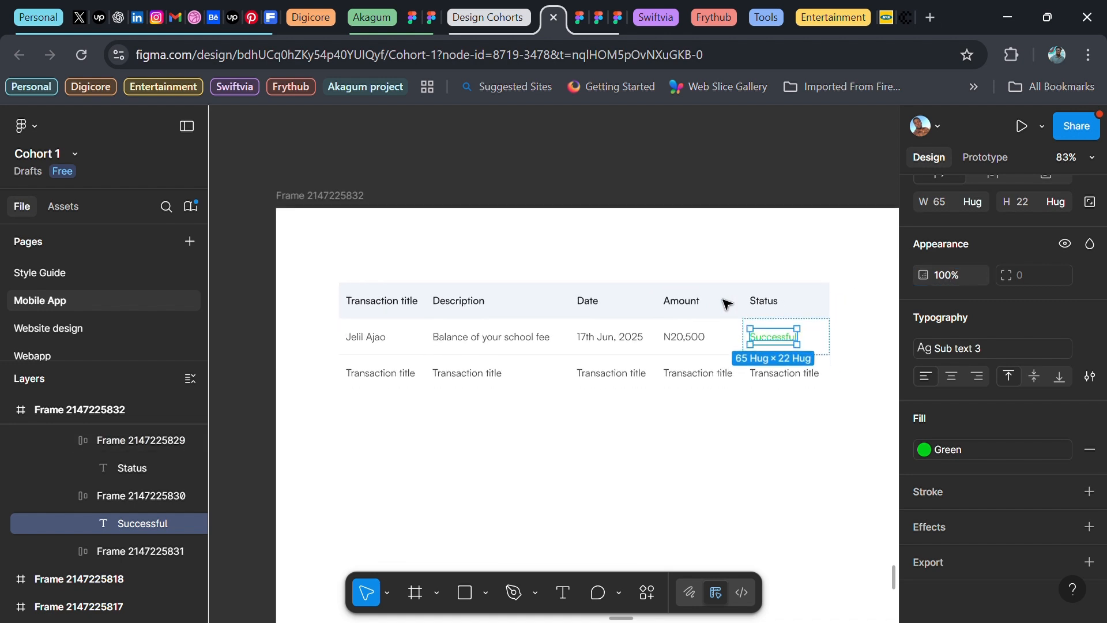
click(624, 154)
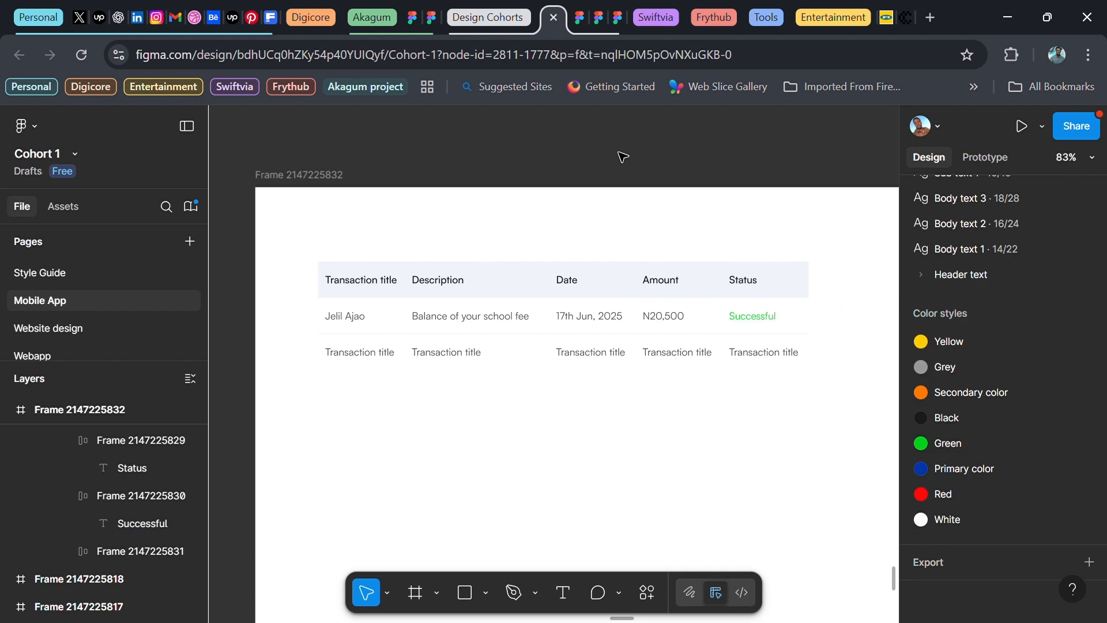
Copy the first row's name and description into the second row's placeholders
click(340, 325)
click(341, 325)
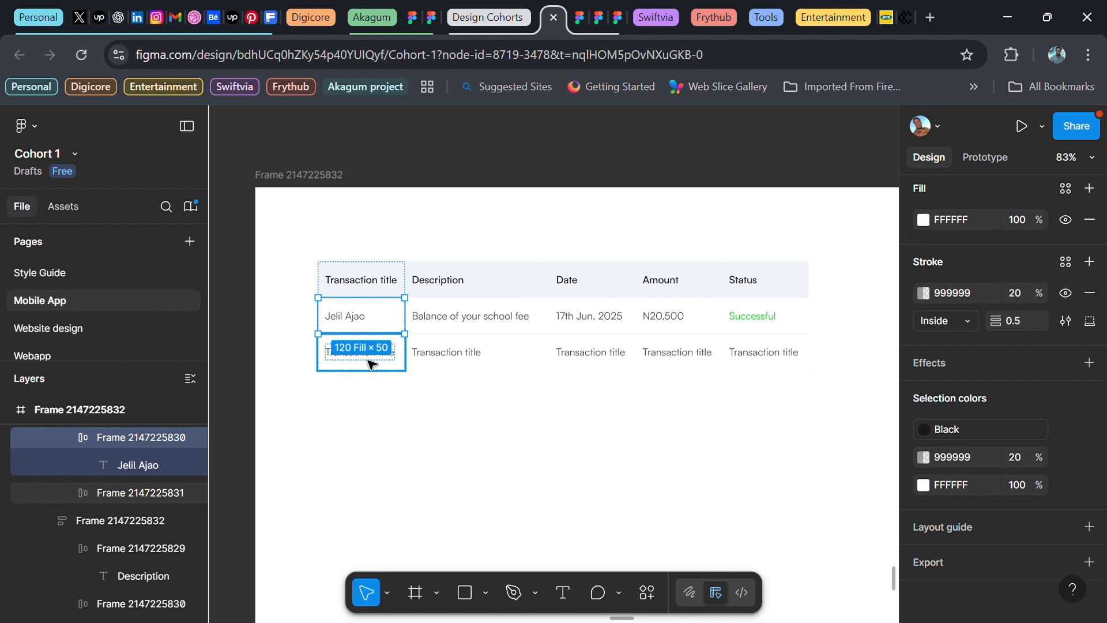
click(353, 323)
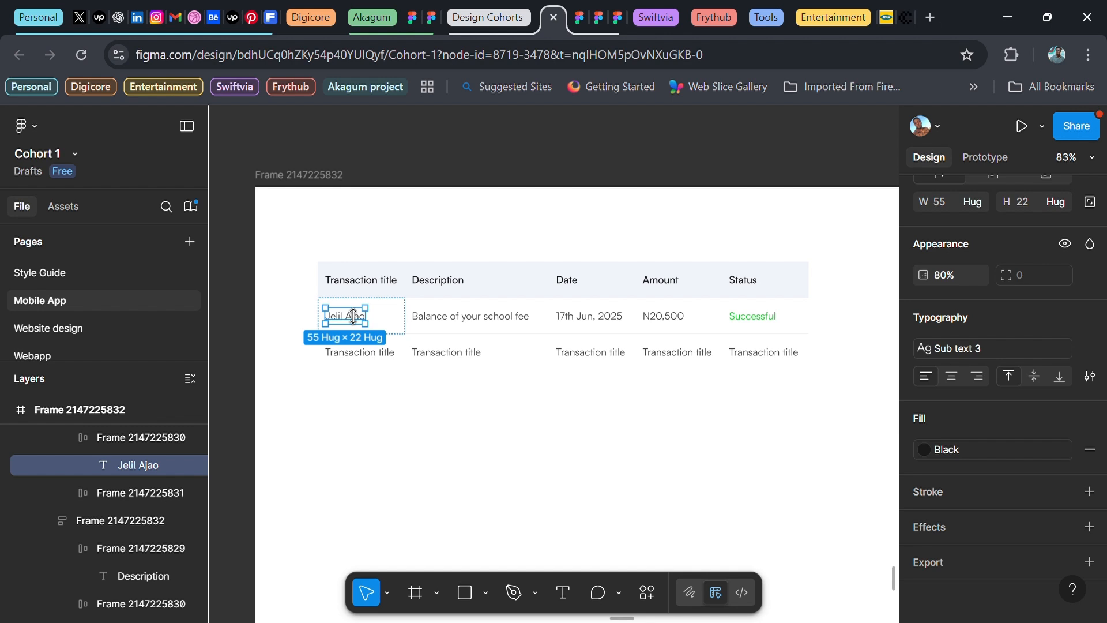
click(359, 364)
key(ctrl+shift+r)
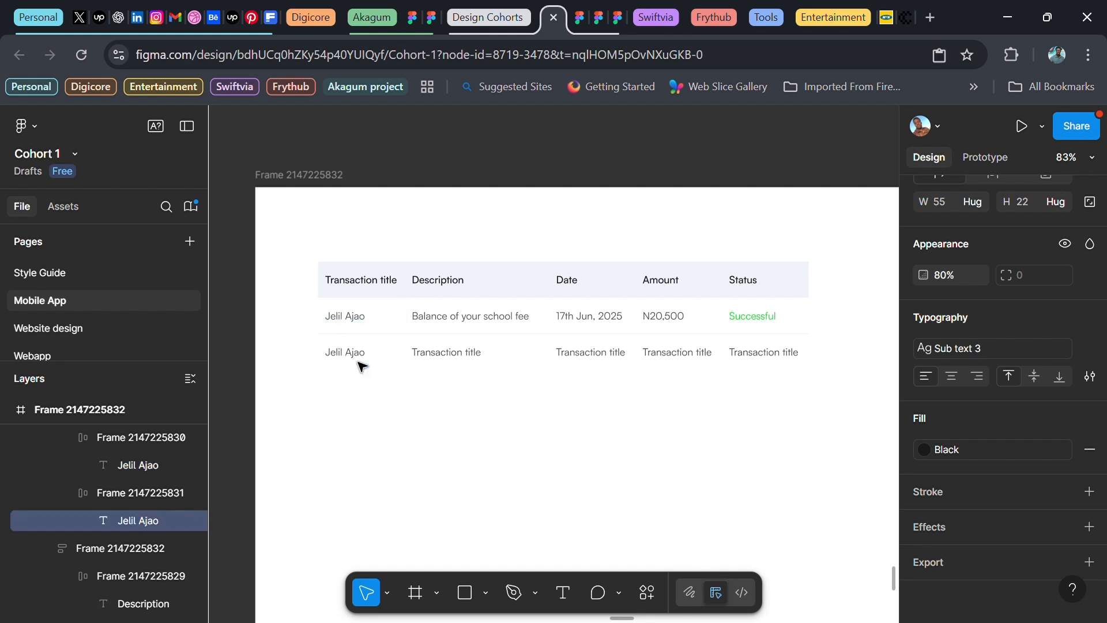
click(452, 319)
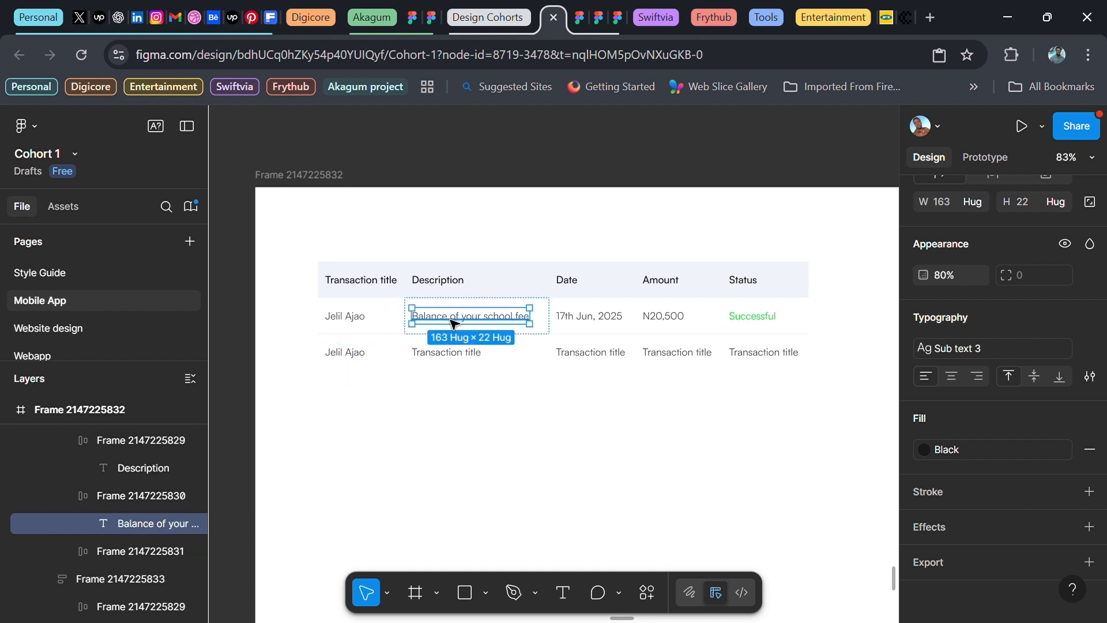
click(453, 360)
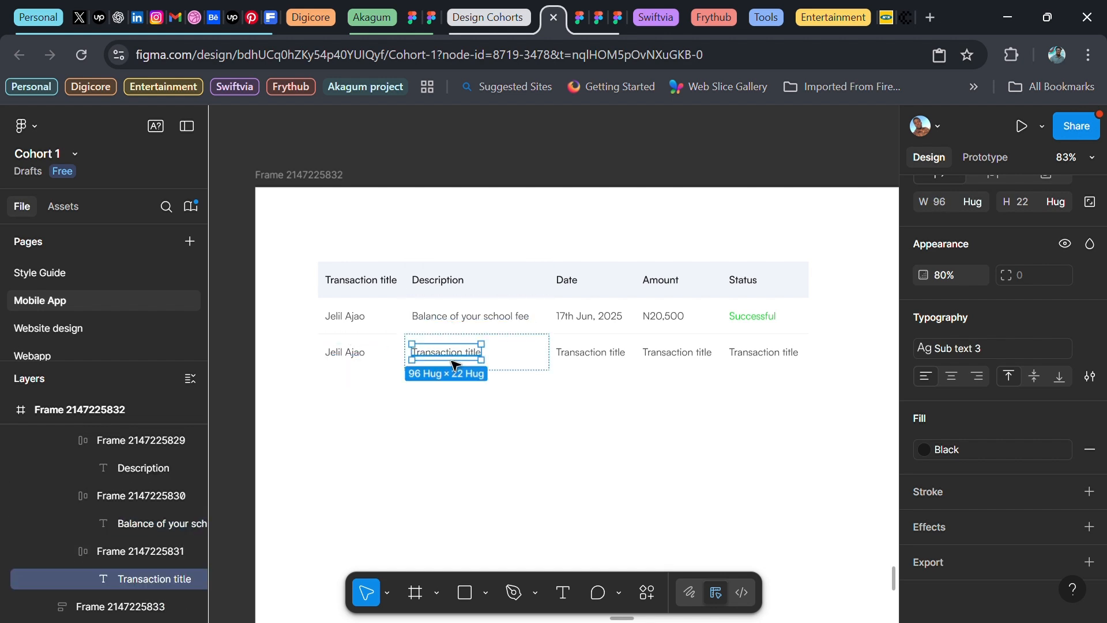
key(ctrl+shift+r)
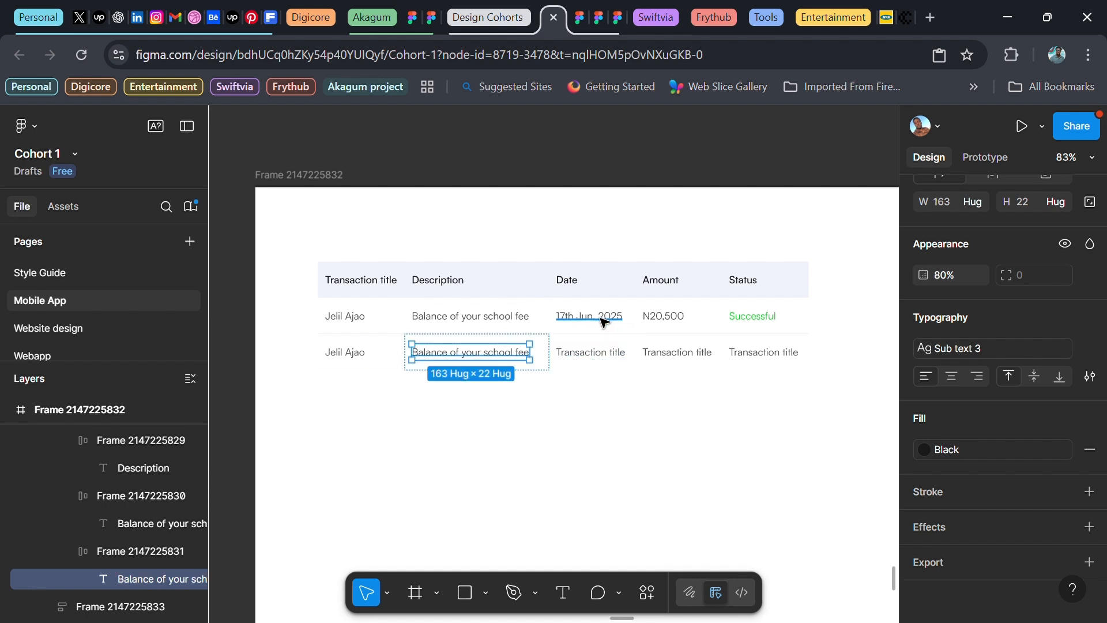
Copy the date, amount and green Successful status into the second row's cells
click(601, 319)
click(596, 362)
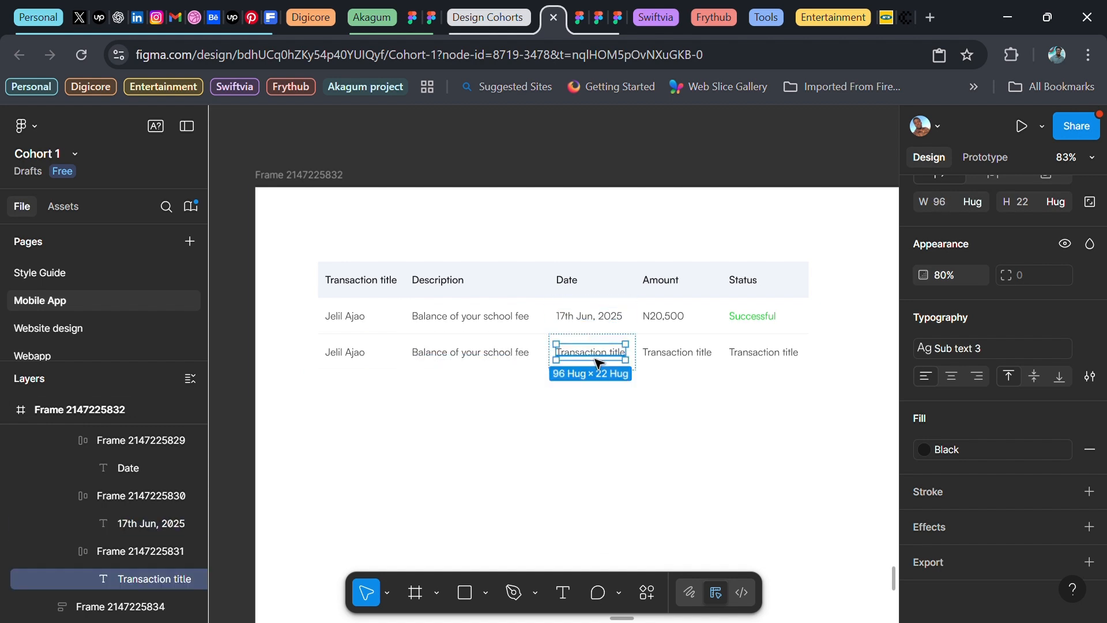
key(ctrl+shift+r)
click(662, 317)
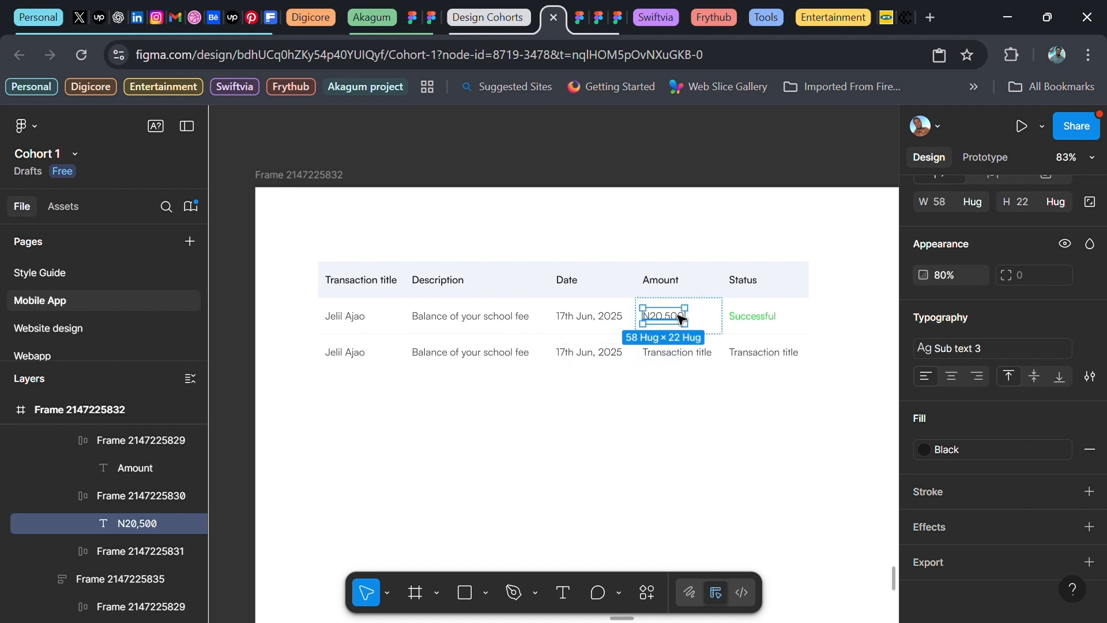
click(670, 353)
key(ctrl+shift+r)
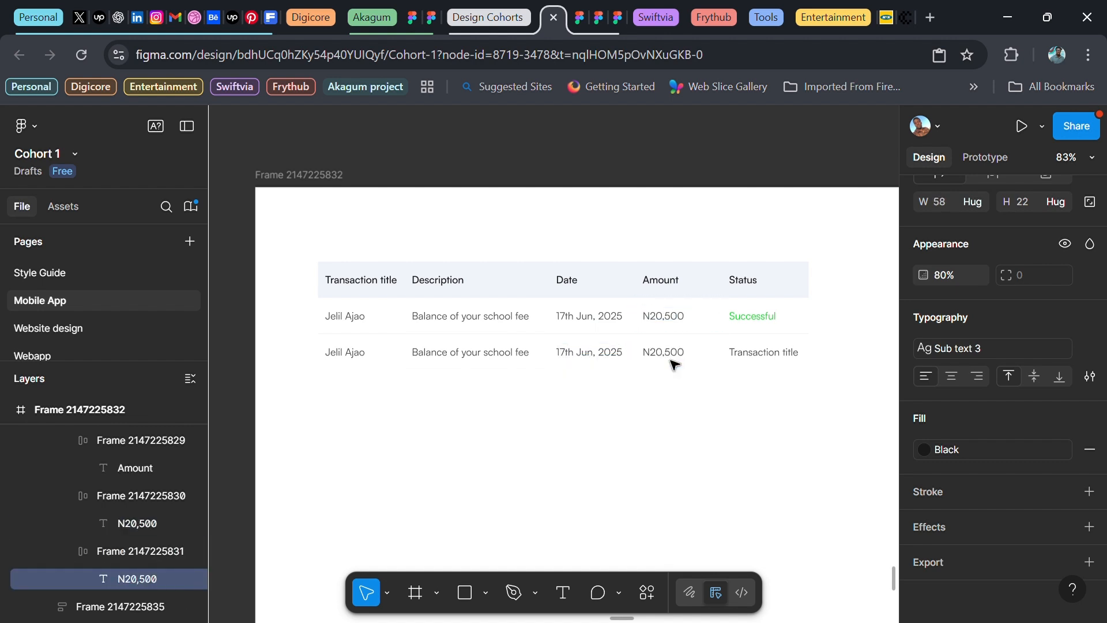
click(752, 317)
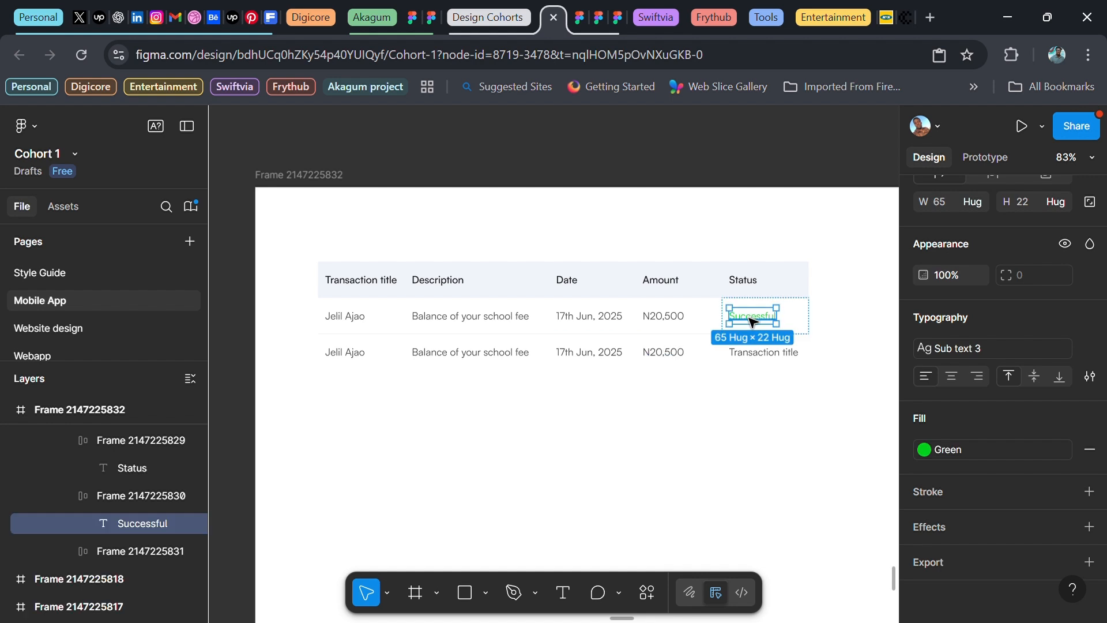
click(757, 358)
key(ctrl+shift+r)
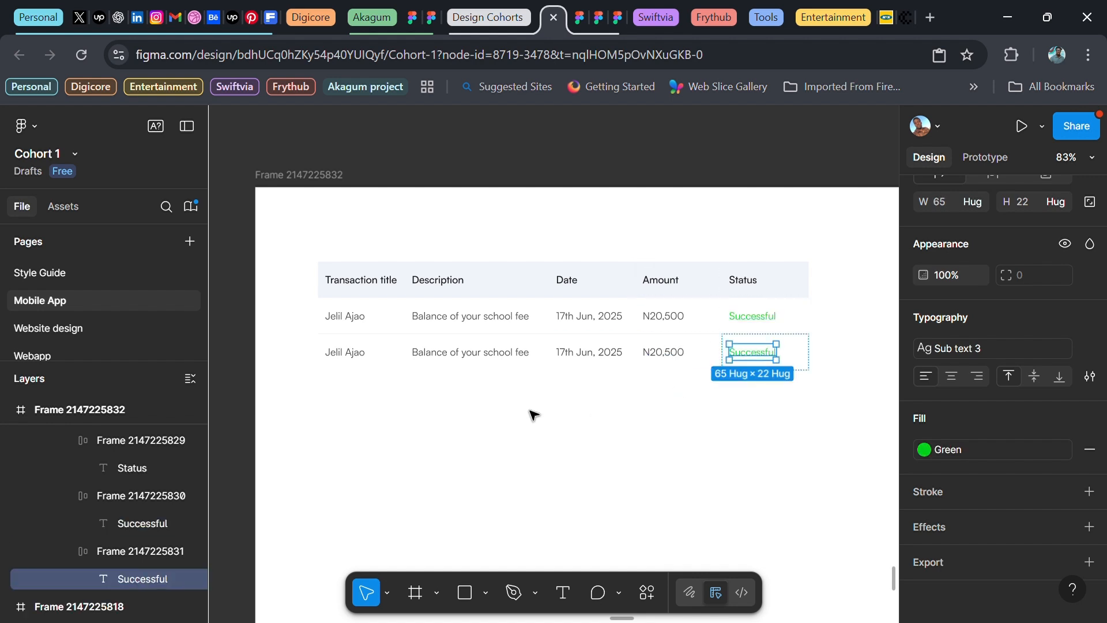
click(370, 321)
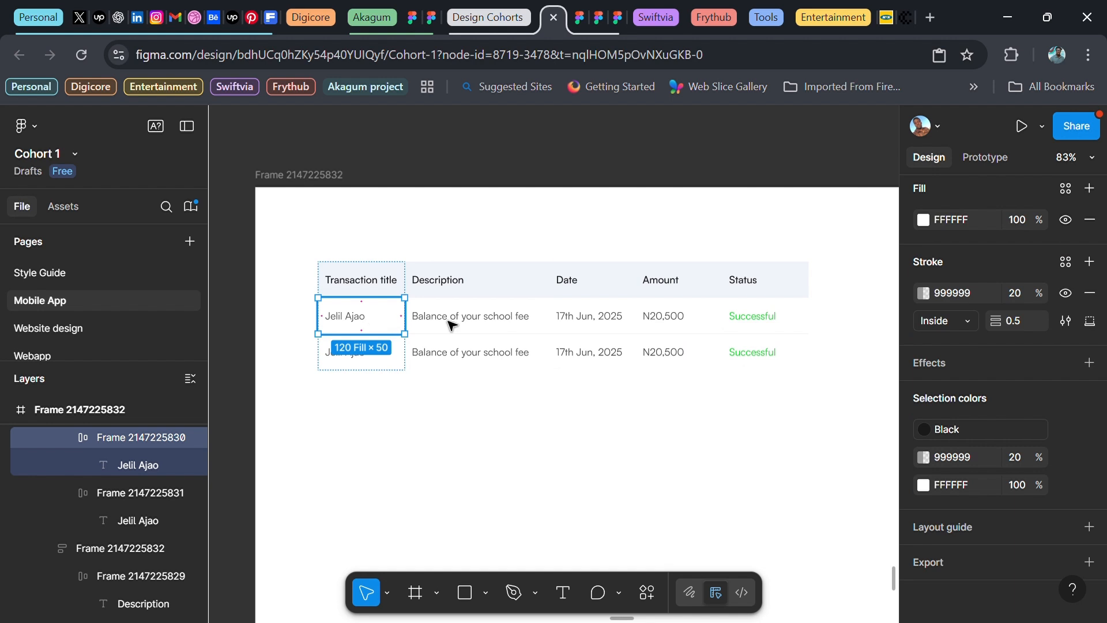
Select all five first-row cells and duplicate the row repeatedly until the table has eight rows
shift+click(463, 324)
shift+click(581, 318)
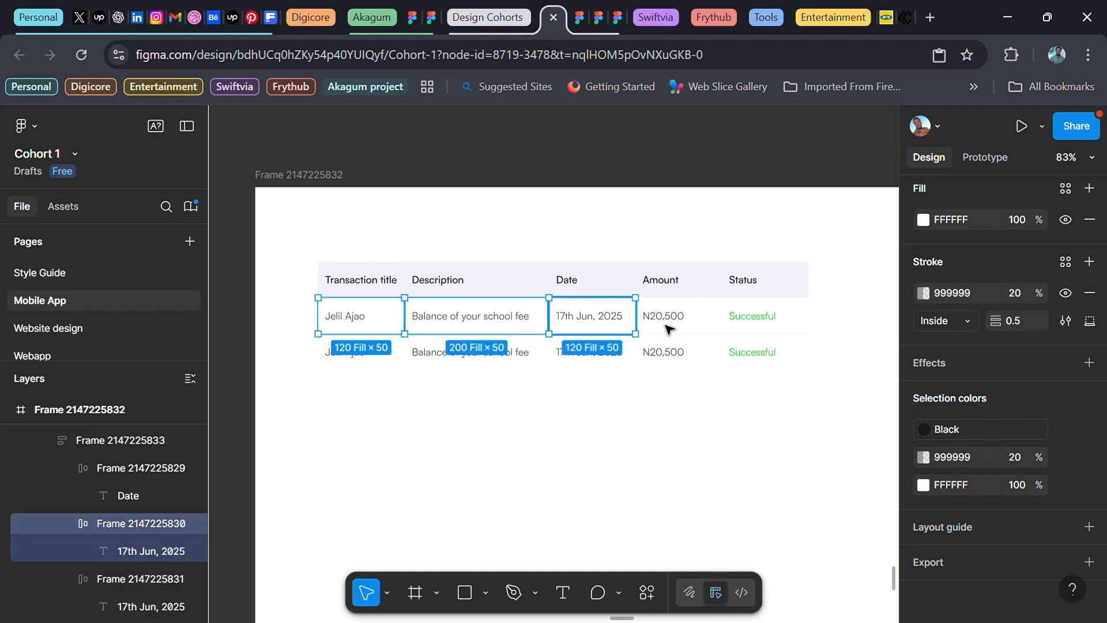
shift+click(684, 322)
shift+double_click(758, 319)
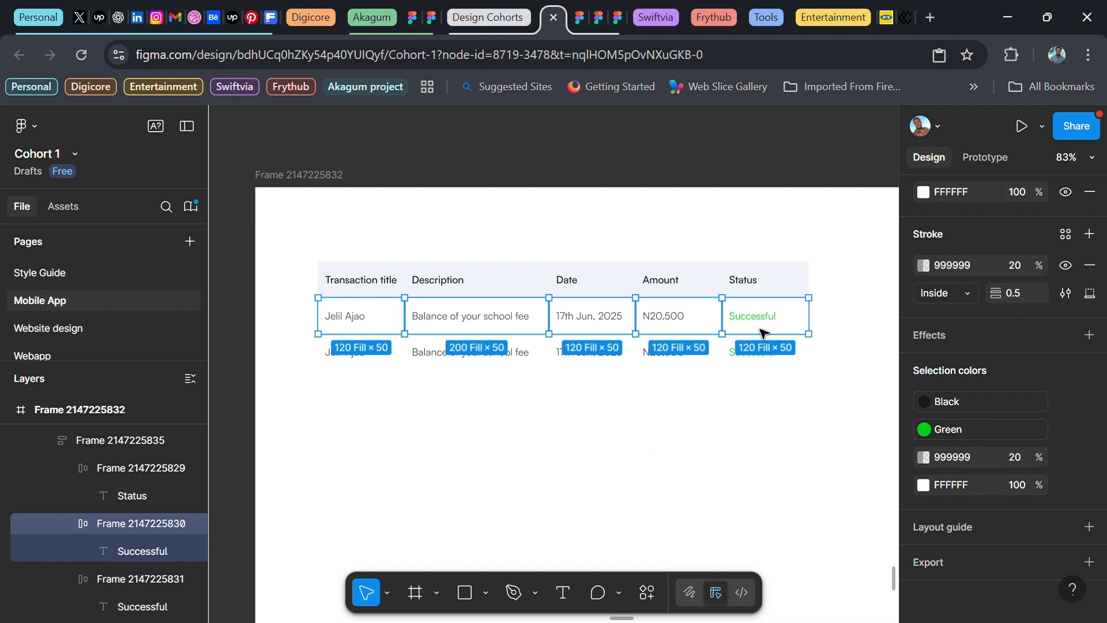
key(ctrl+d)
key(ctrl+d)
key(ctrl+d)
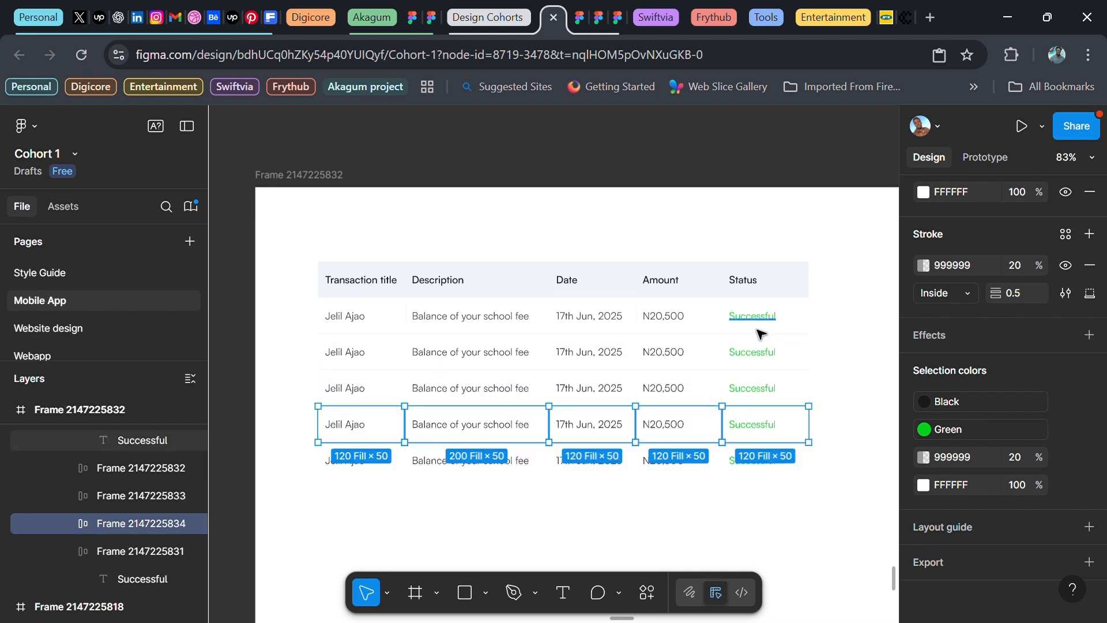
key(ctrl+d)
key(ctrl+d)
key(ctrl+d)
scroll(759, 333, down, 2)
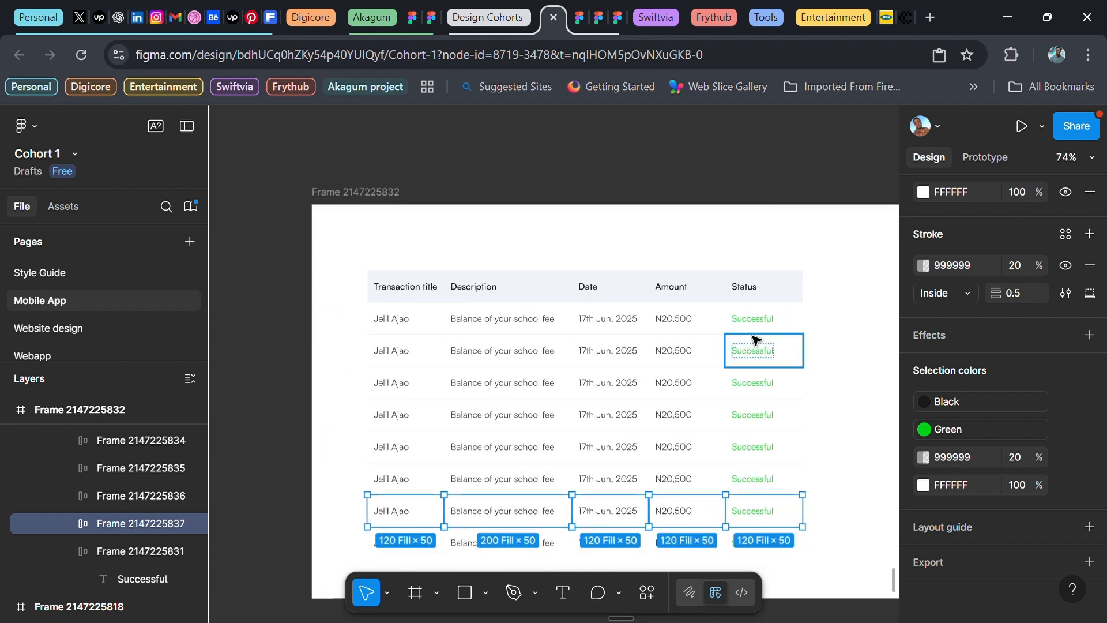
scroll(753, 338, down, 1)
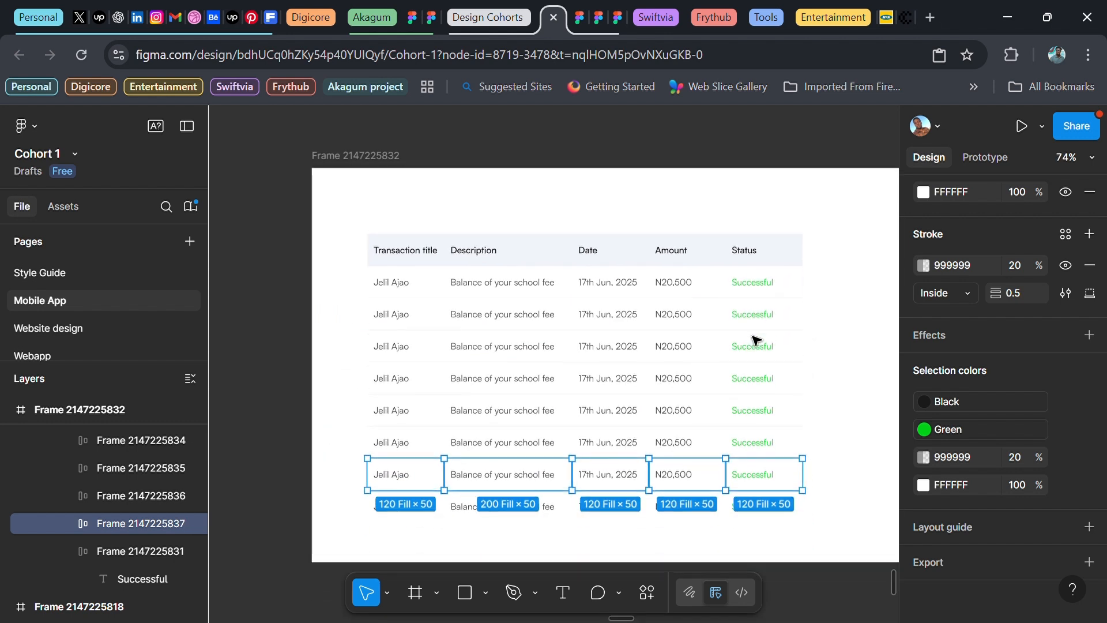
click(285, 352)
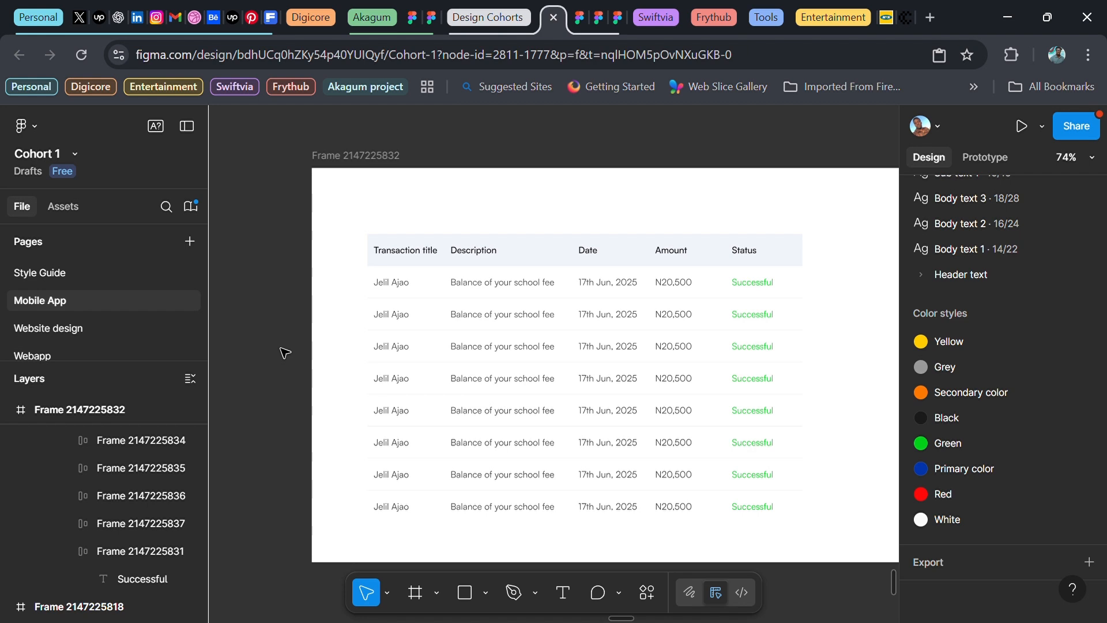
Give the table frame a corner radius of 16 and clip its content to the rounded corners
click(472, 292)
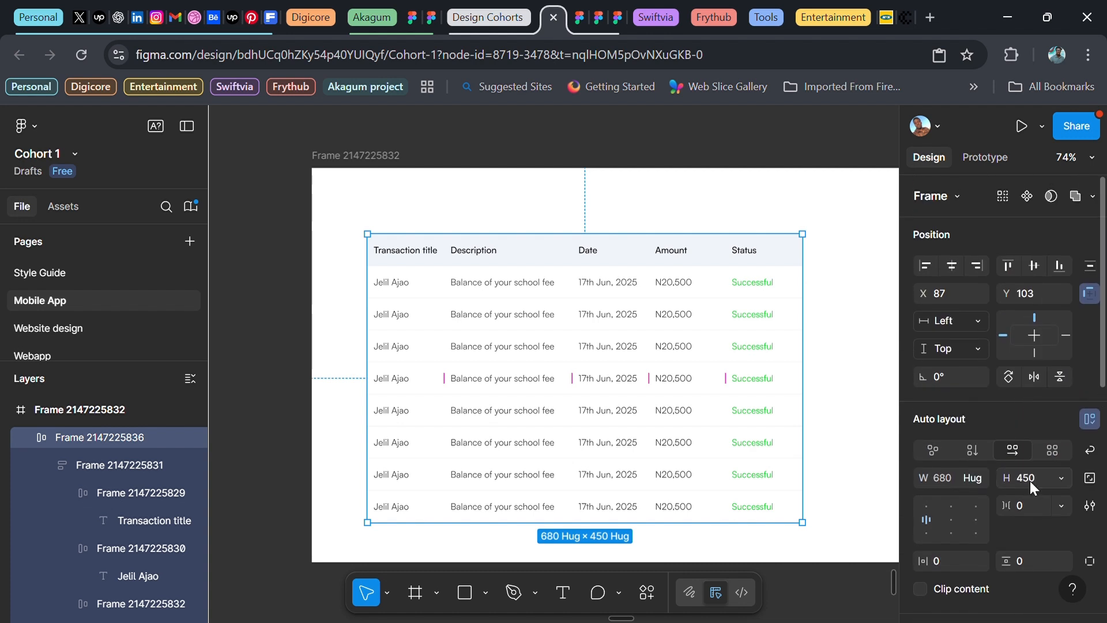
scroll(1023, 547, down, 3)
click(1029, 488)
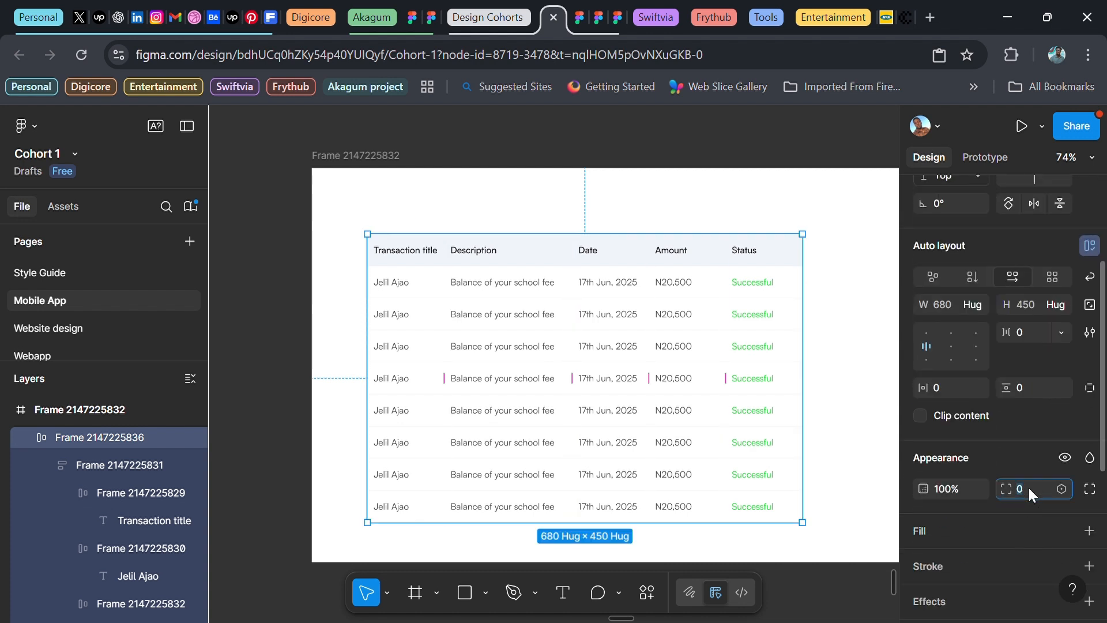
text(16)
key(Return)
click(242, 337)
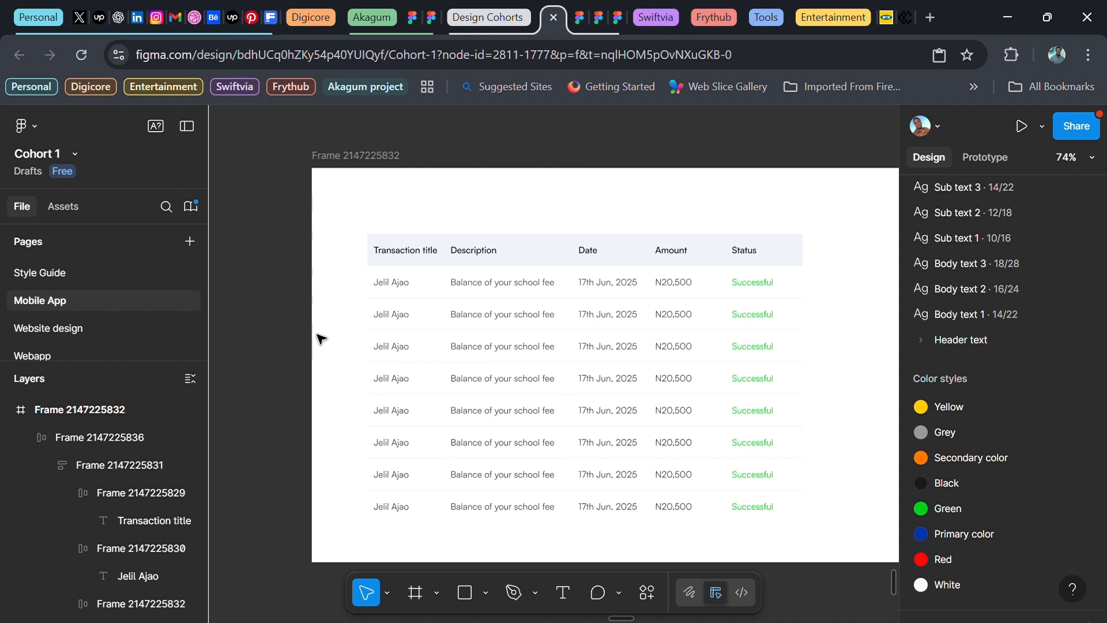
click(461, 304)
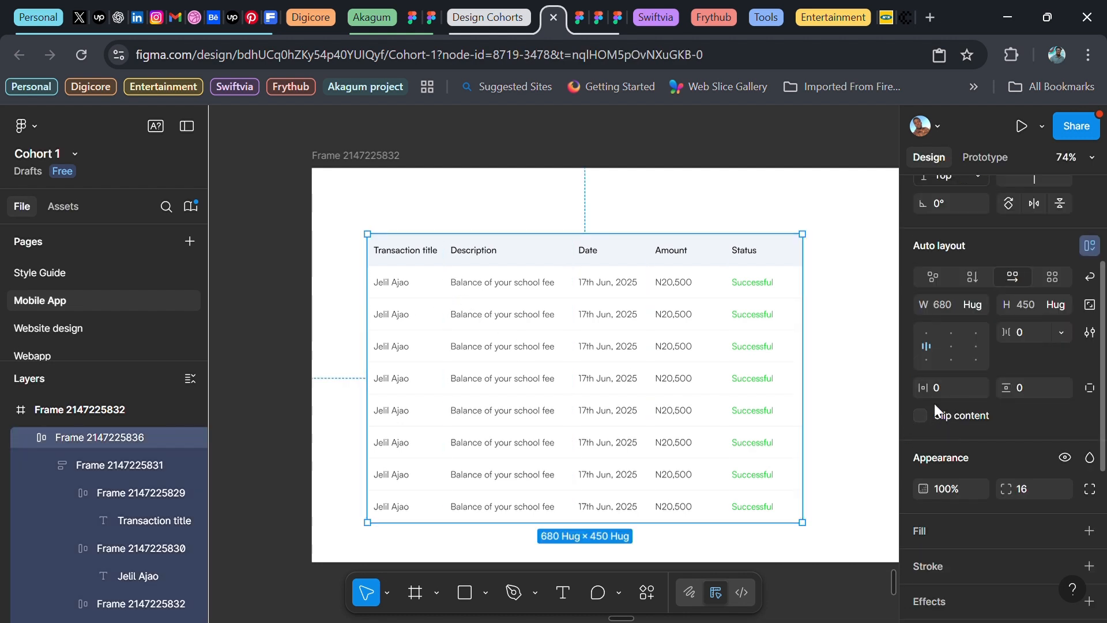
click(667, 132)
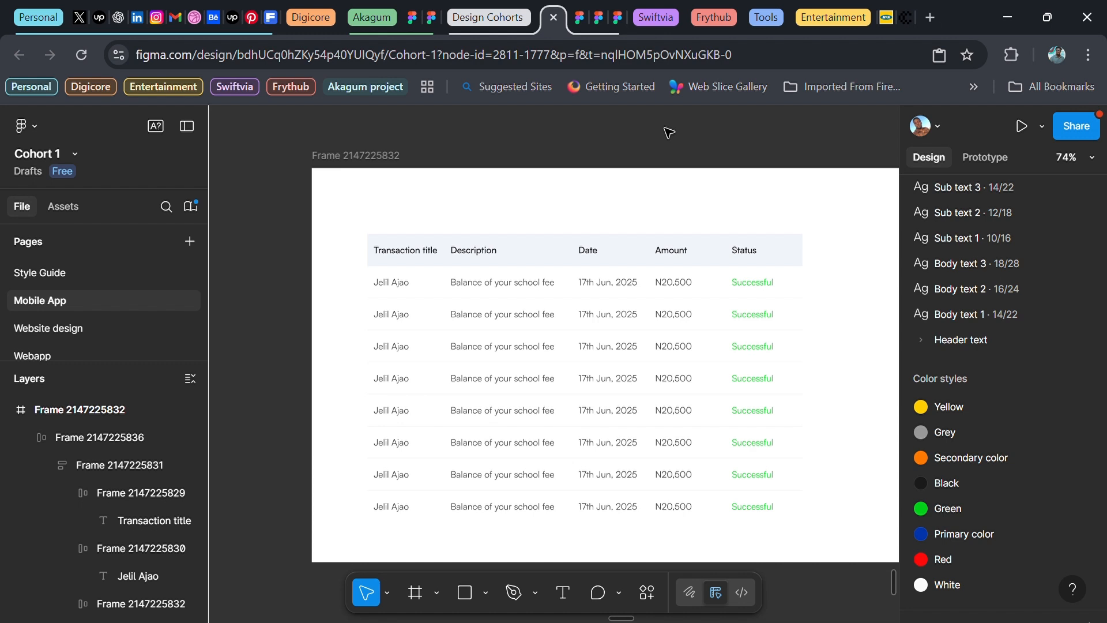
click(557, 277)
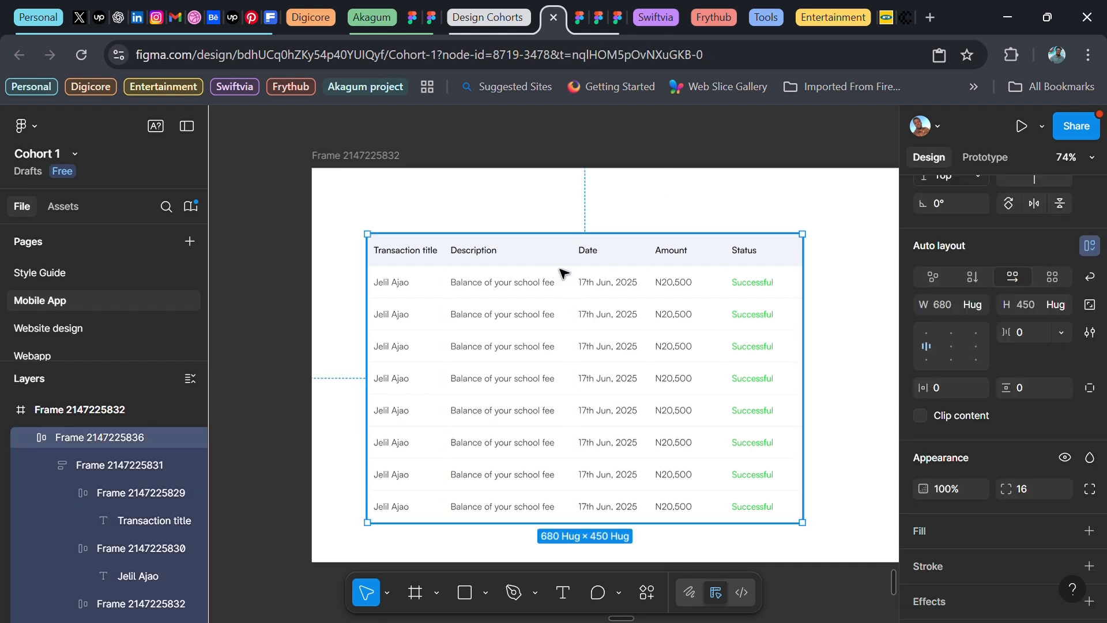
click(921, 415)
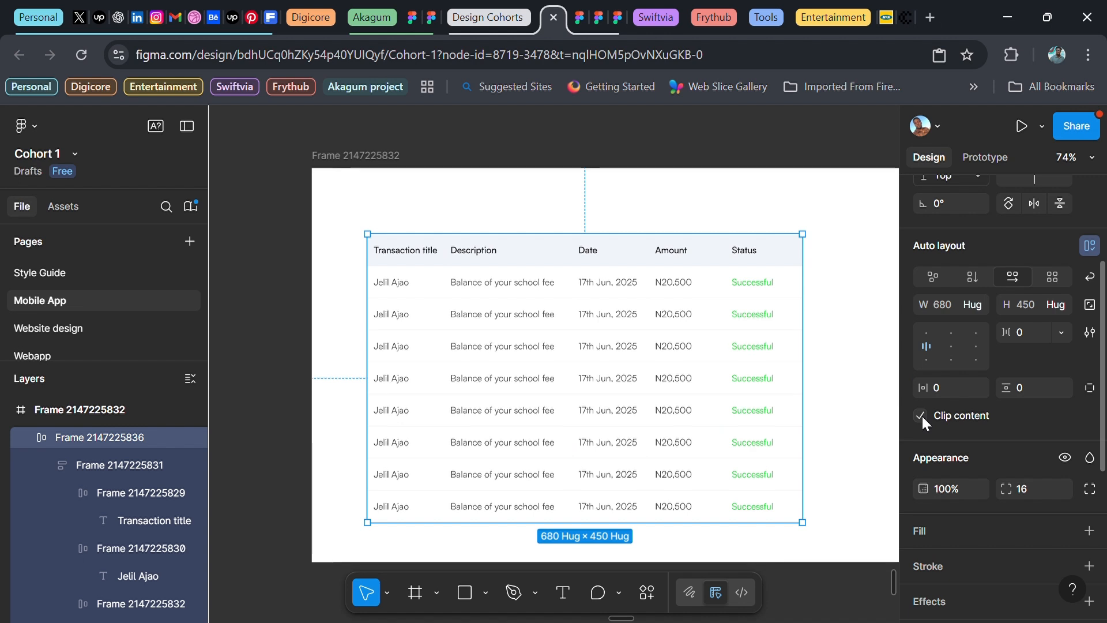
click(724, 152)
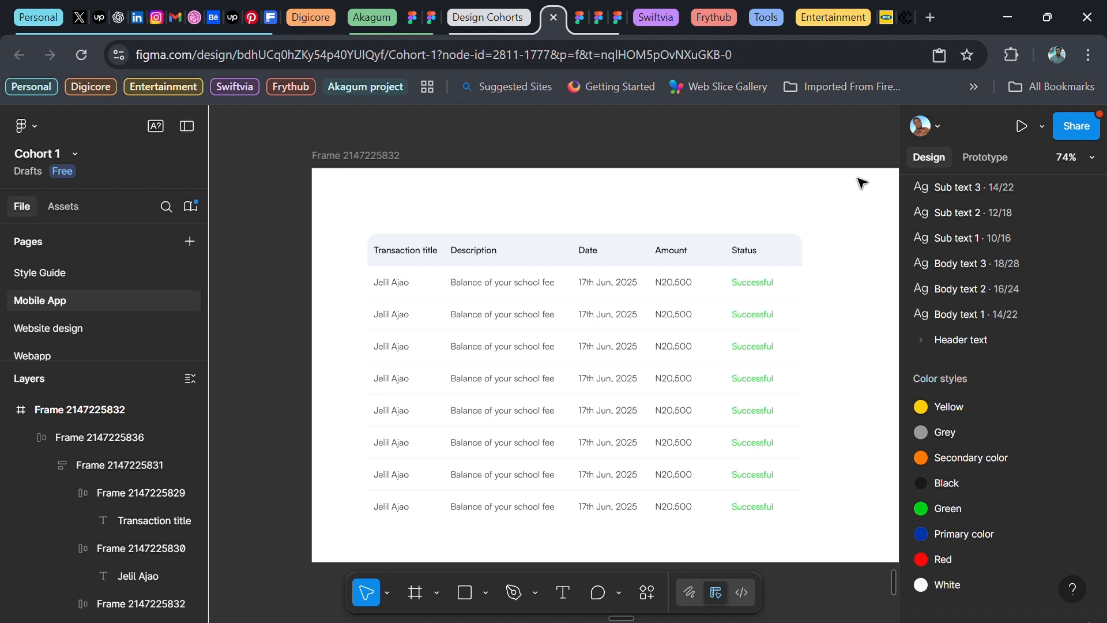
Centre the table horizontally and vertically inside the white frame
scroll(863, 183, right, 2)
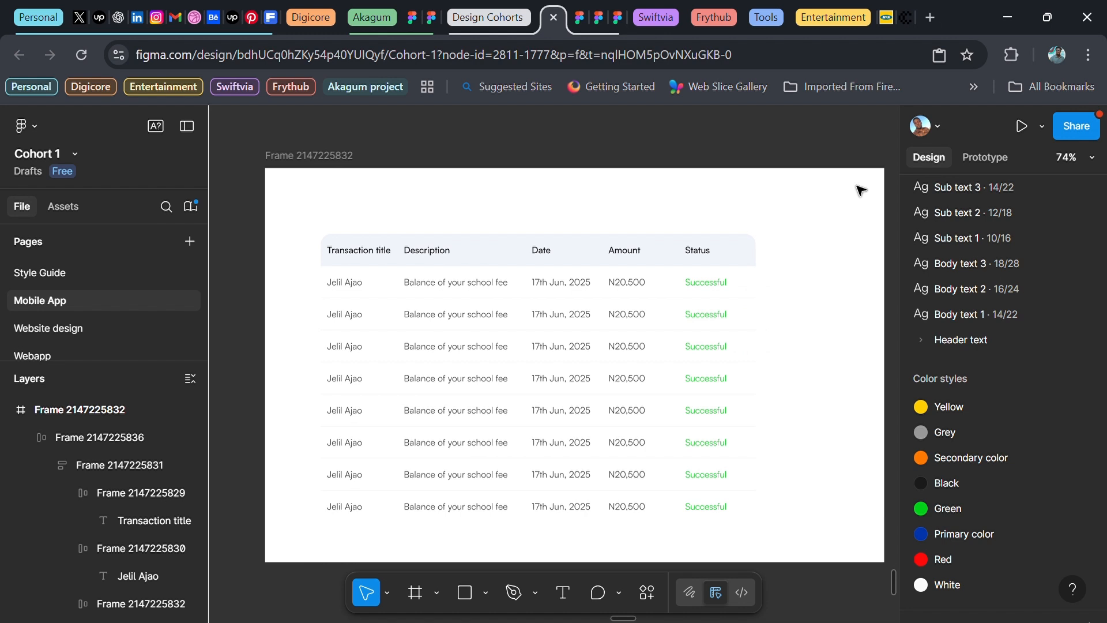
scroll(861, 189, right, 1)
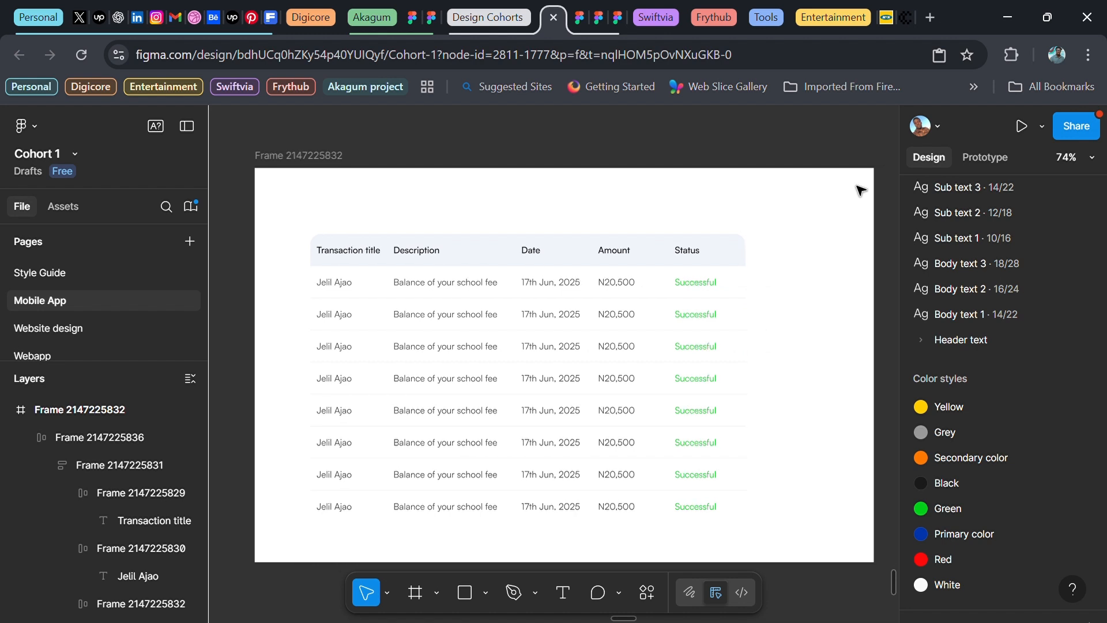
scroll(861, 190, right, 1)
scroll(861, 189, down, 1)
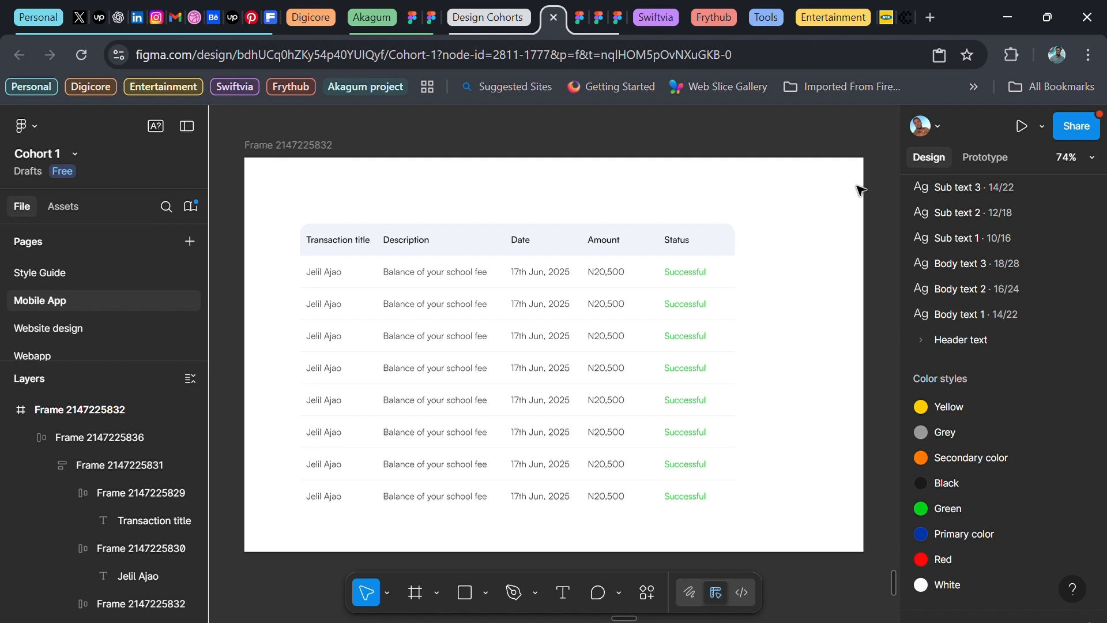
click(548, 340)
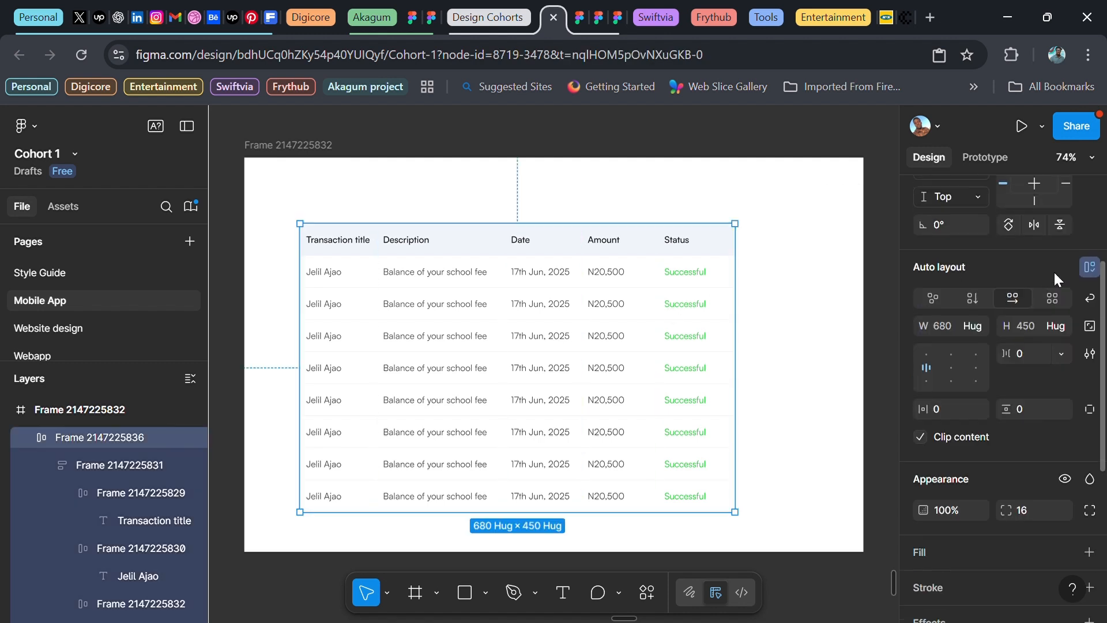
click(962, 266)
click(1032, 266)
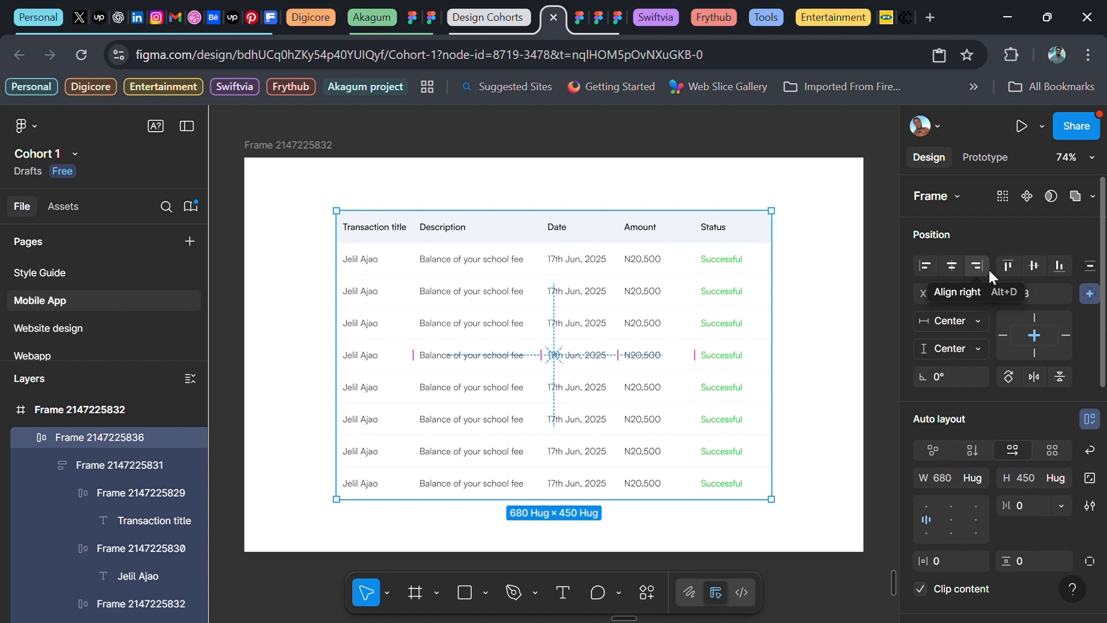
Select the repeated name texts in rows two through eight, then bring up the Actions search with Ctrl+K
click(365, 263)
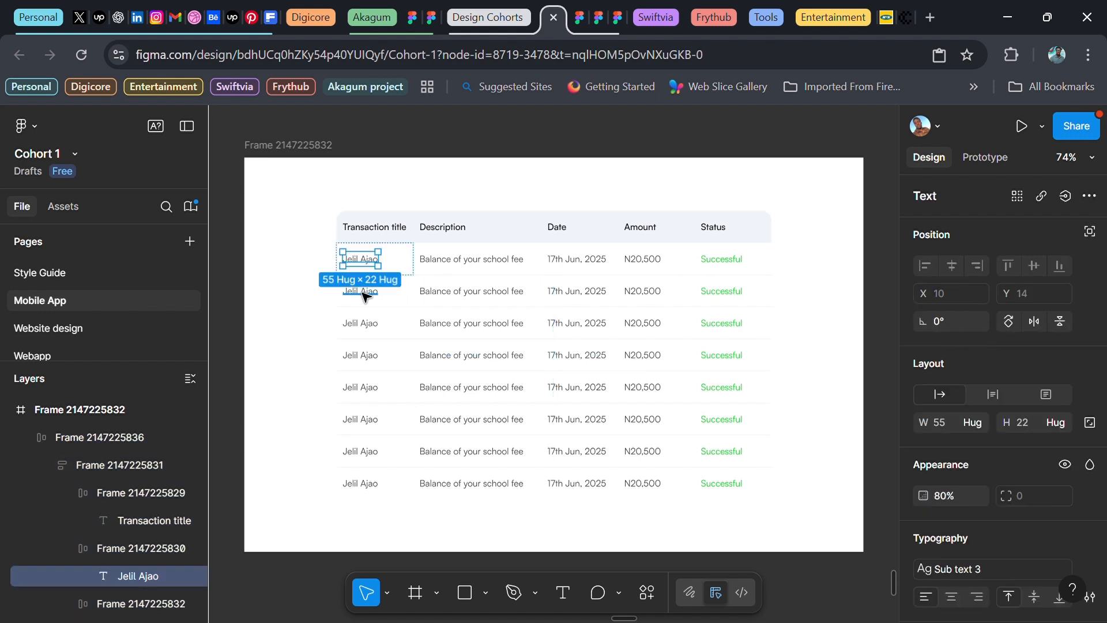
shift+click(361, 291)
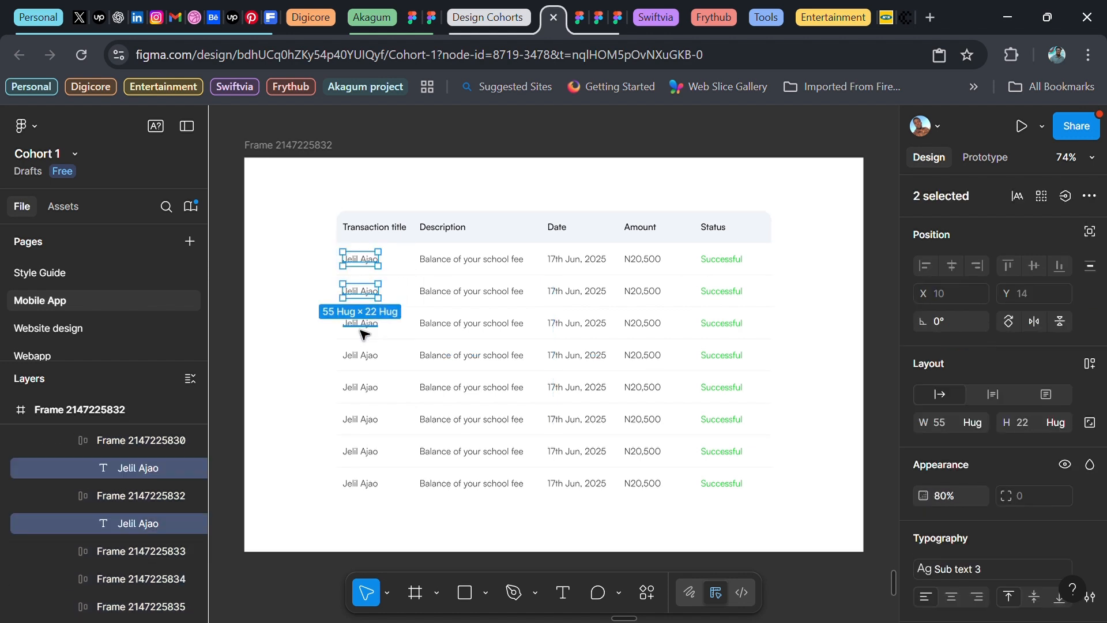
click(368, 295)
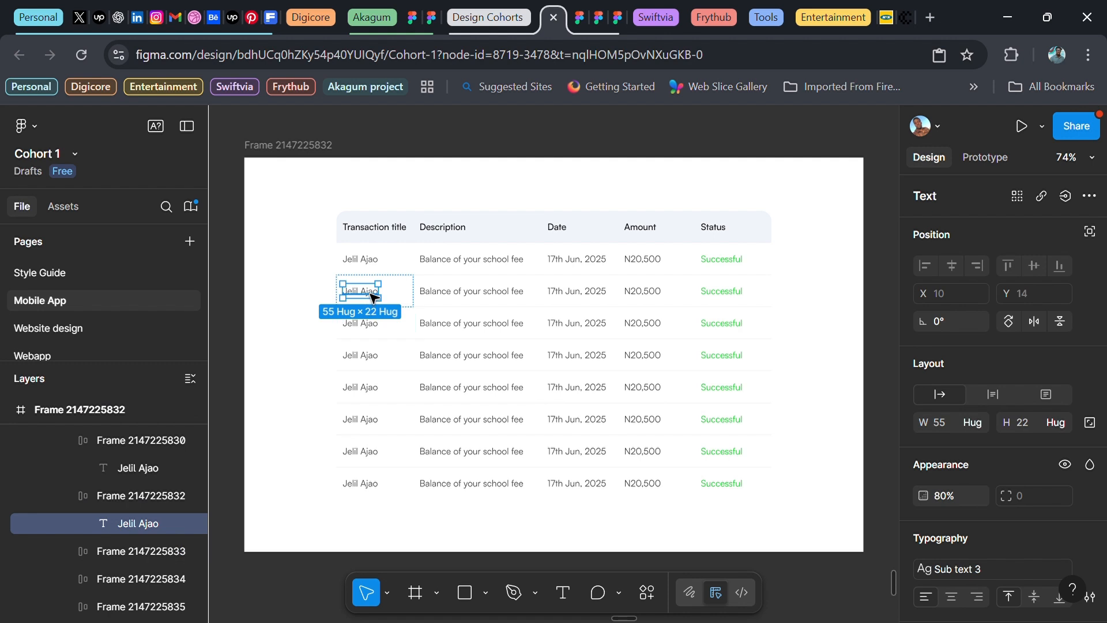
shift+click(374, 328)
shift+click(370, 359)
shift+click(364, 390)
shift+click(363, 421)
shift+click(363, 454)
shift+click(363, 485)
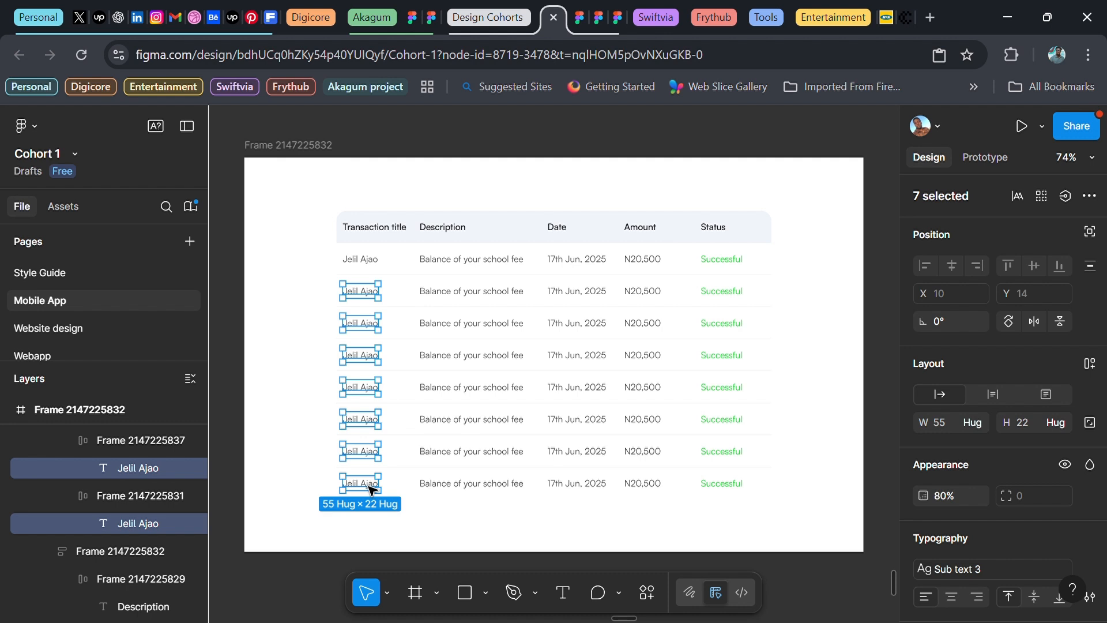
key(ctrl+k)
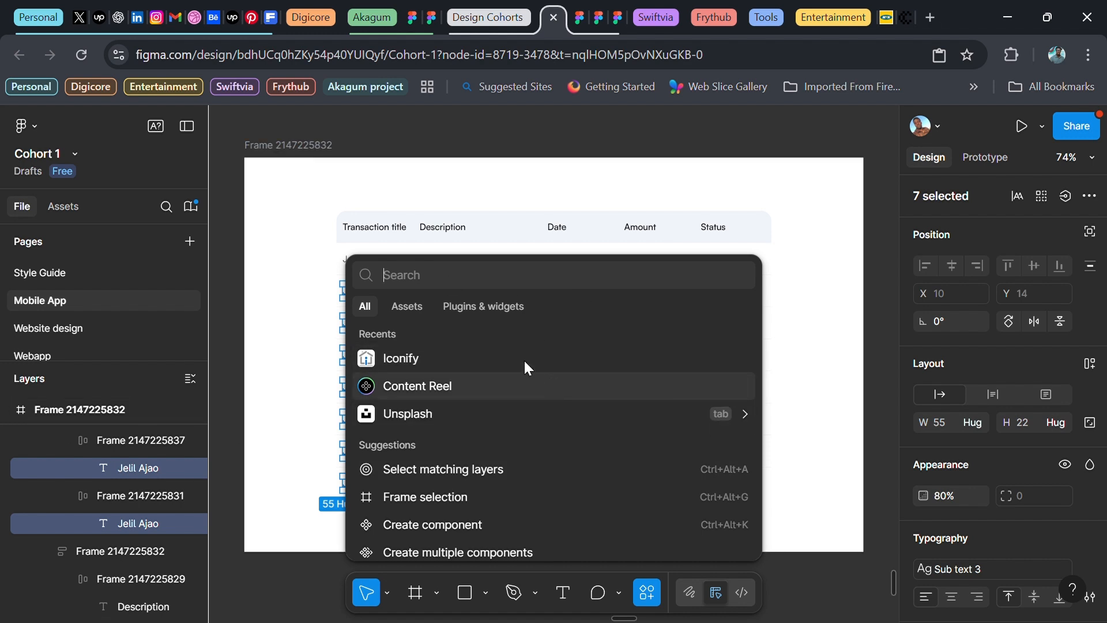
Fill the seven selected names with random Full Name (first last) values from Content Reel, then close the plugin
click(501, 307)
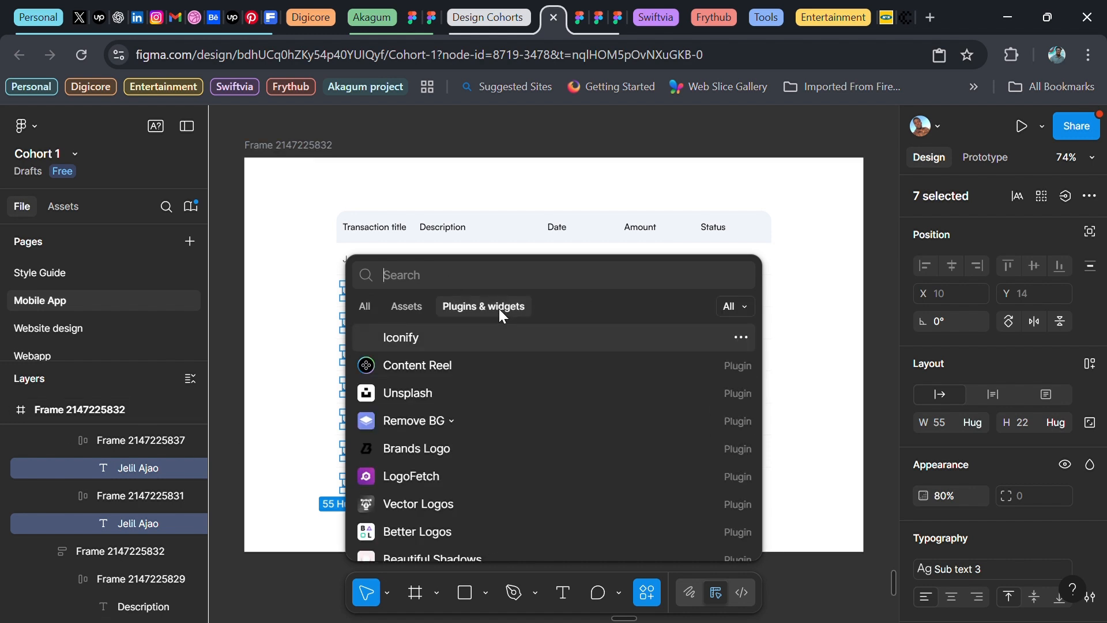
text(content)
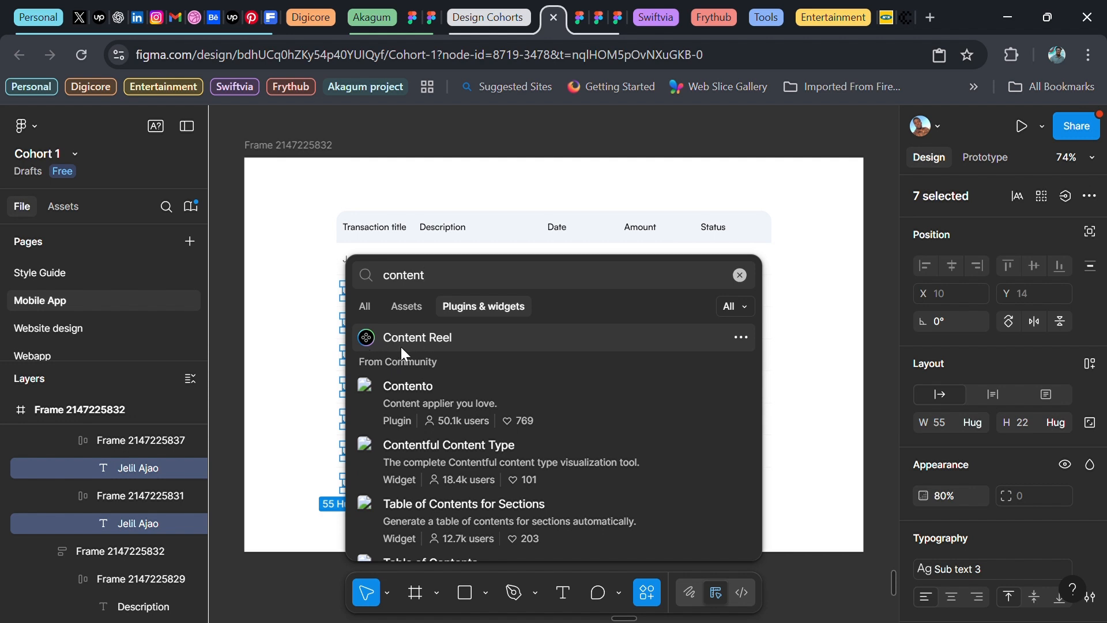
click(420, 337)
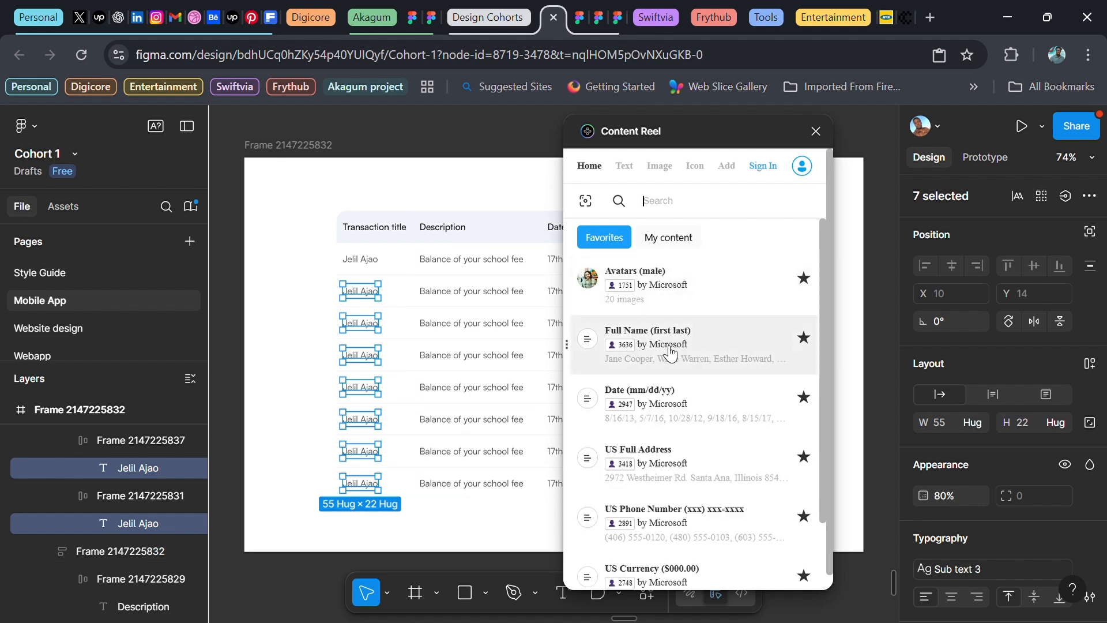
click(695, 347)
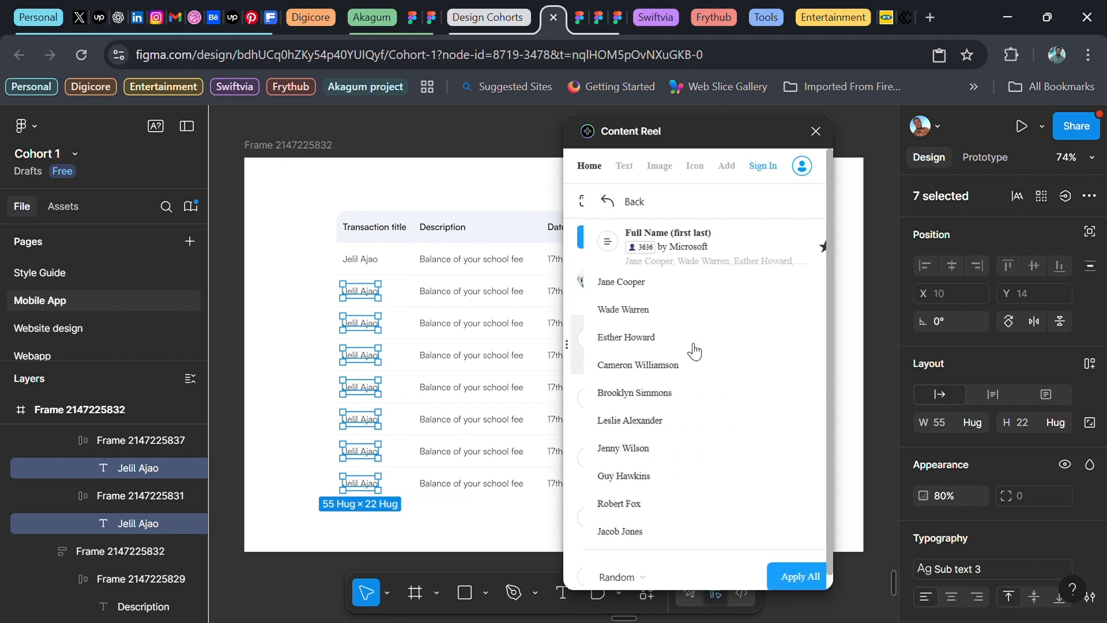
click(781, 575)
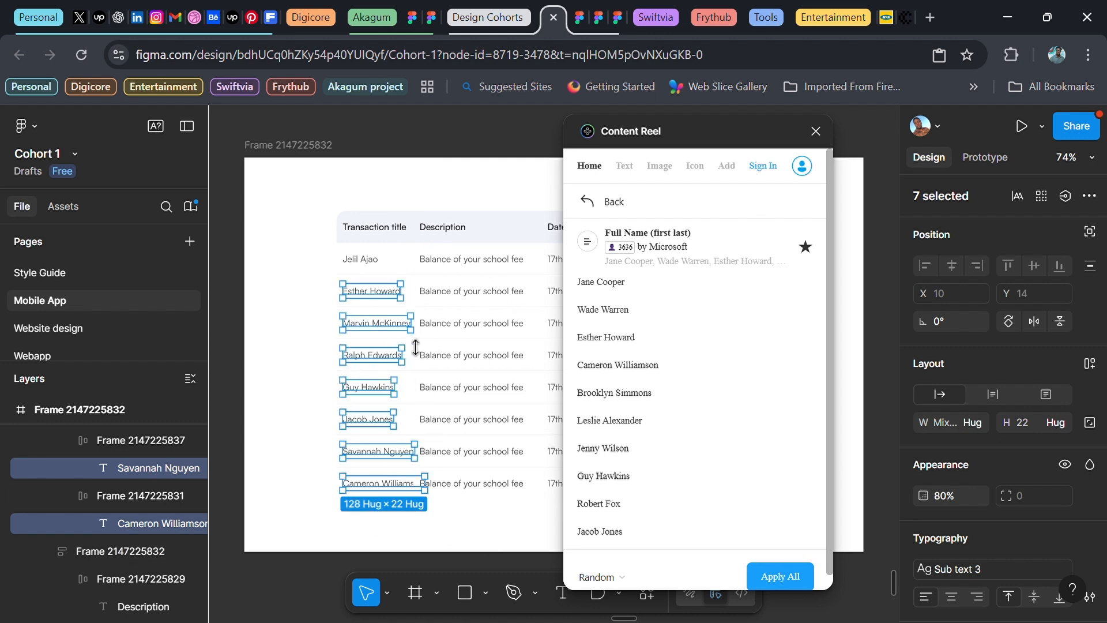
click(816, 132)
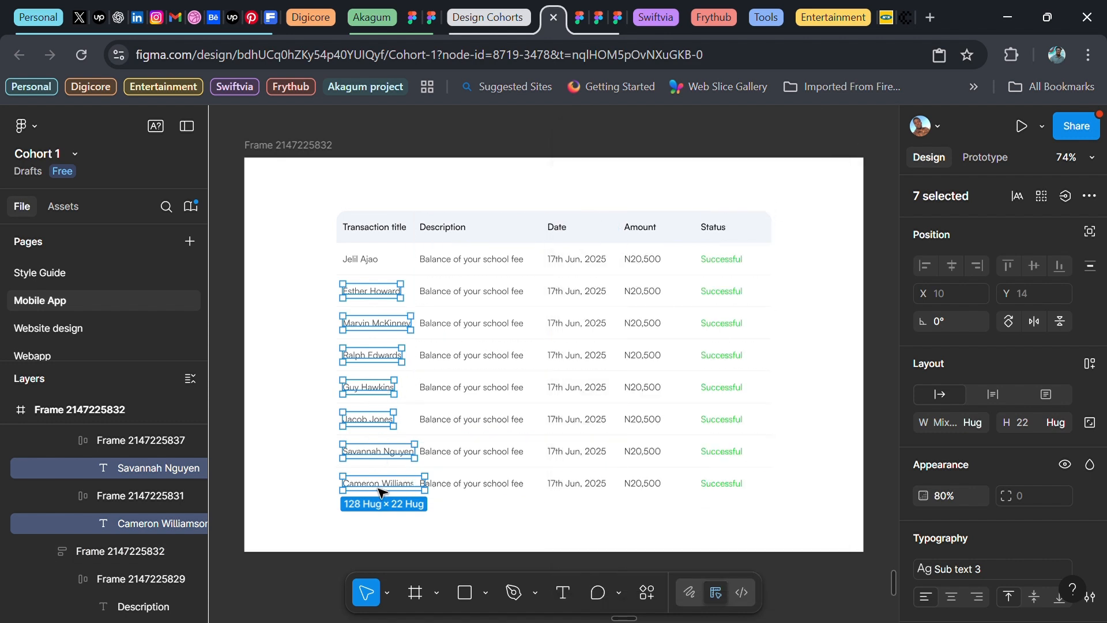
Set the Transaction title column's width to 160
click(474, 288)
click(388, 271)
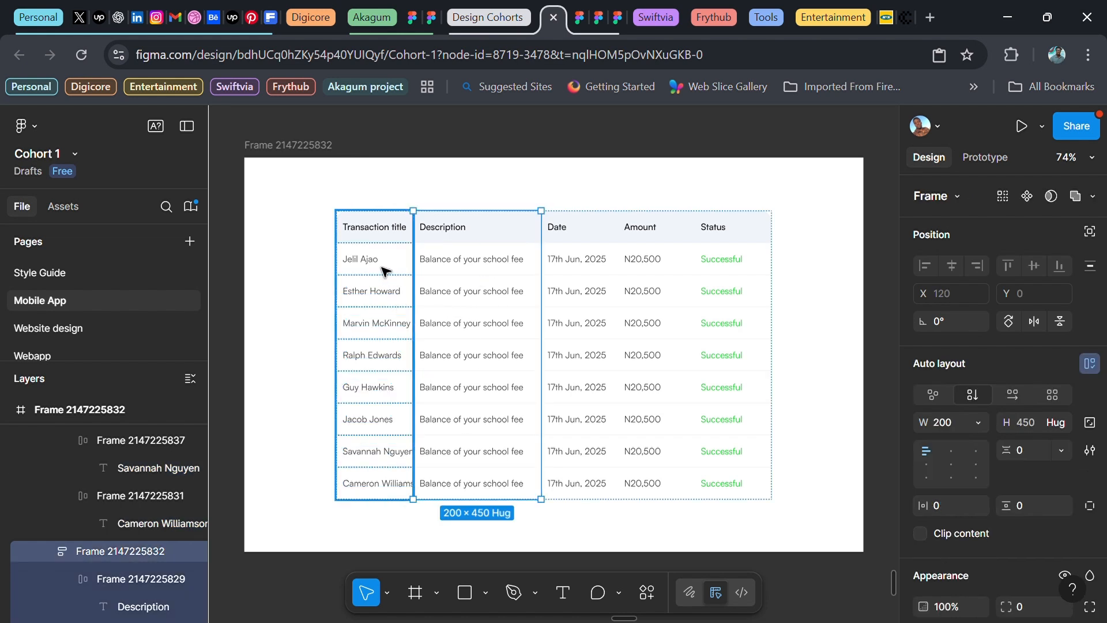
click(946, 422)
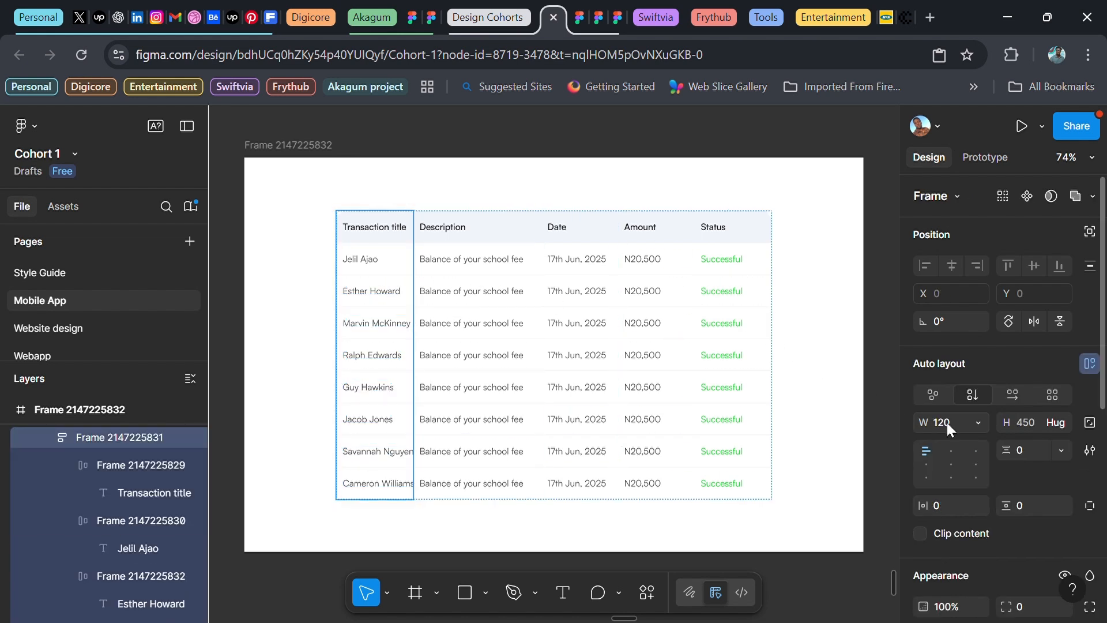
text(160)
key(Return)
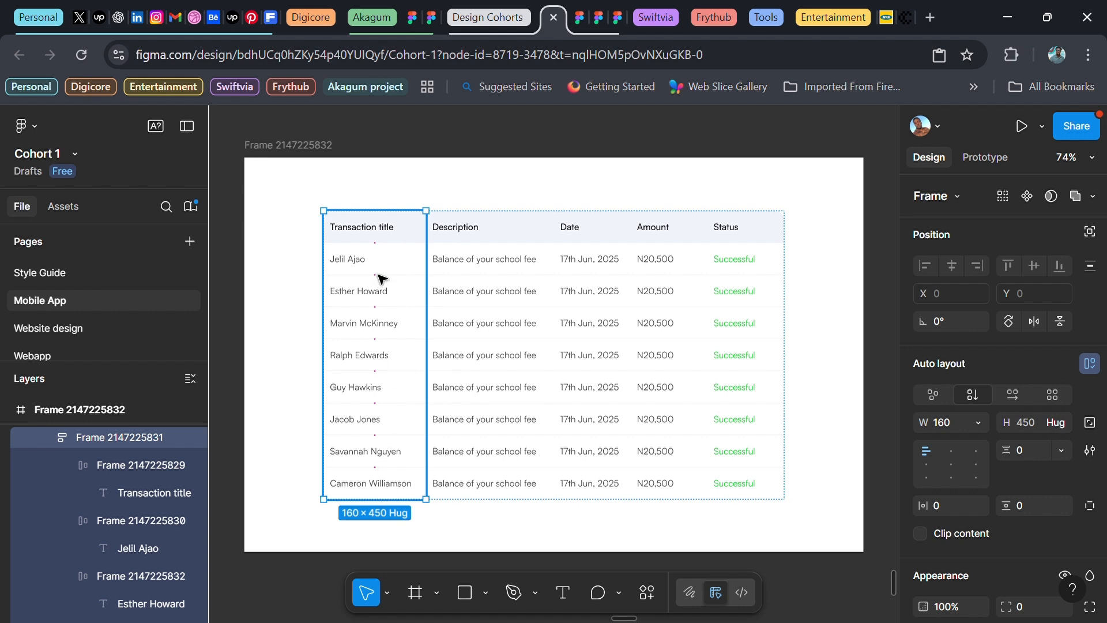
click(283, 392)
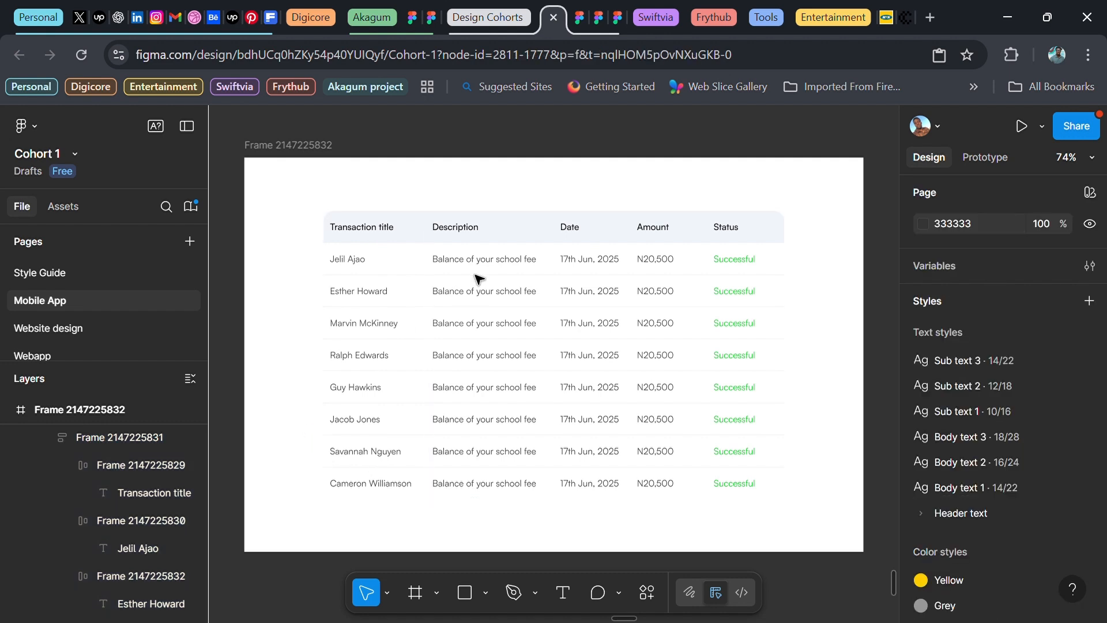
Set all five column frames in the table to Fill container width
click(605, 291)
drag(795, 336, 717, 345)
key(ctrl+z)
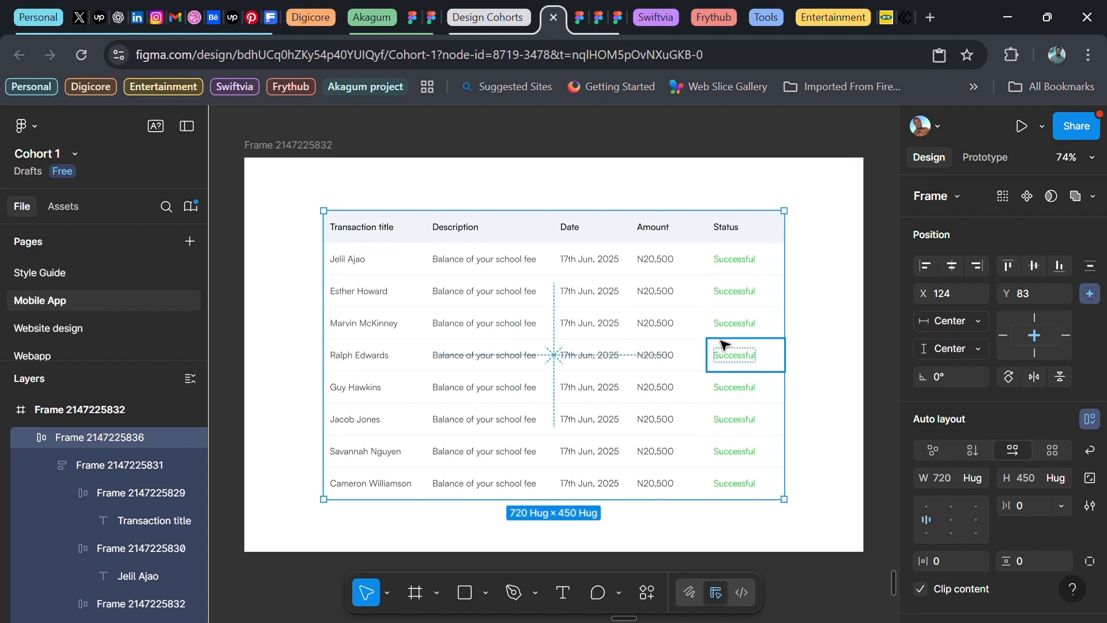
key(Return)
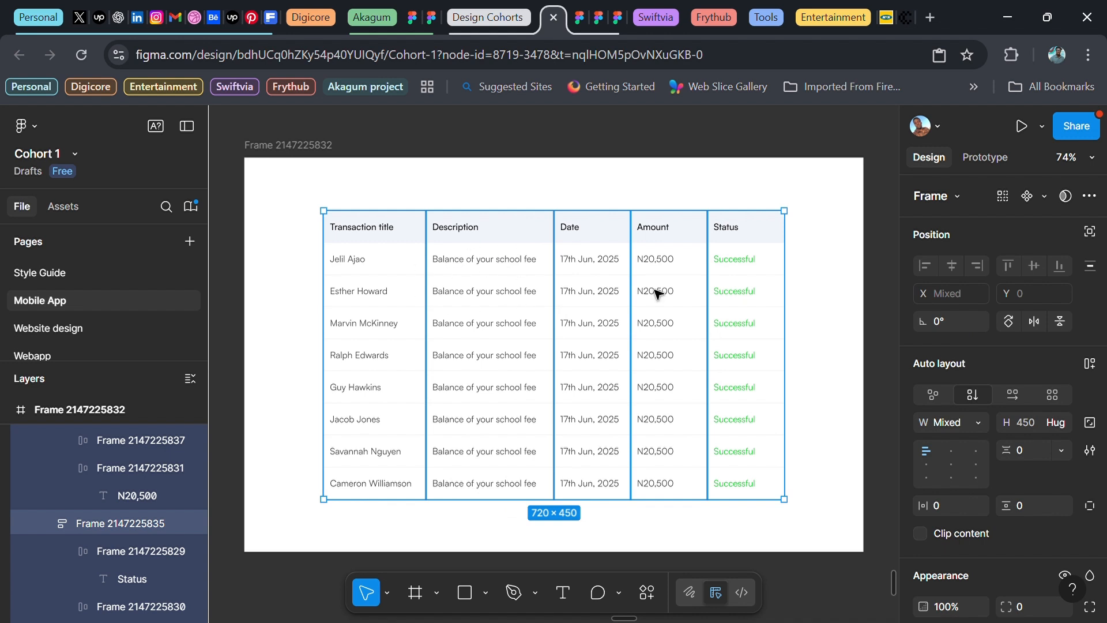
click(979, 423)
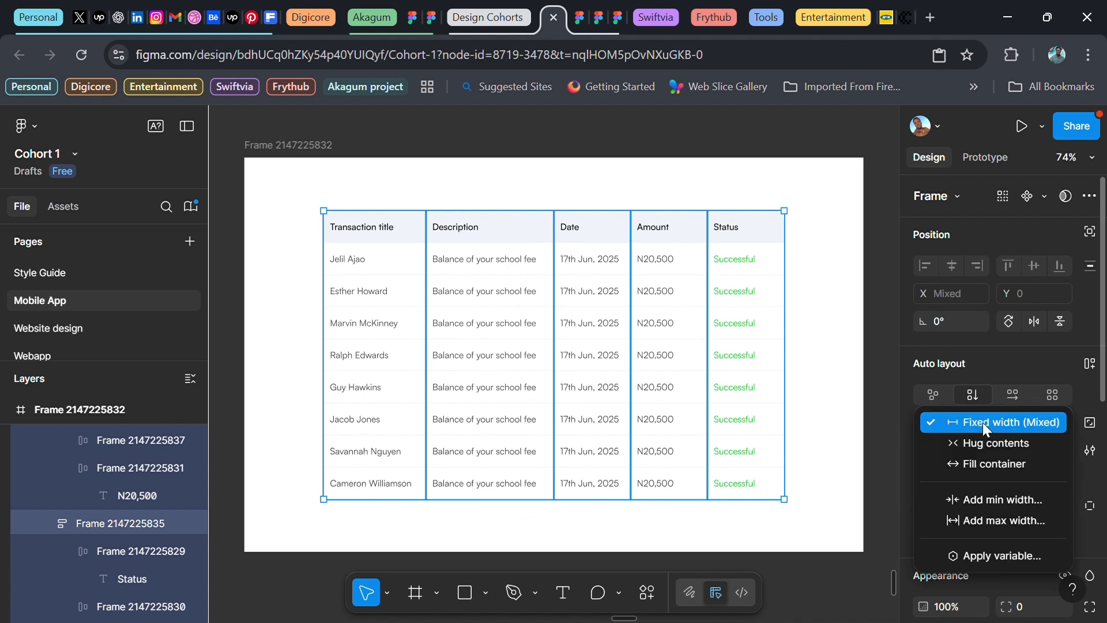
click(974, 459)
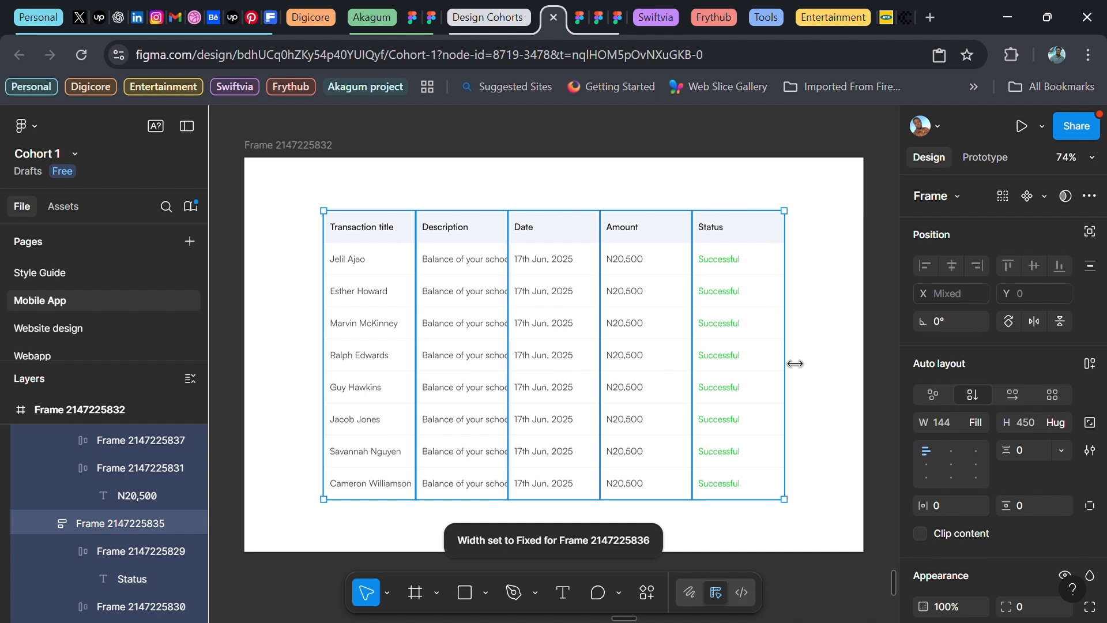
Widen the table frame from its right edge to 766 px
click(682, 189)
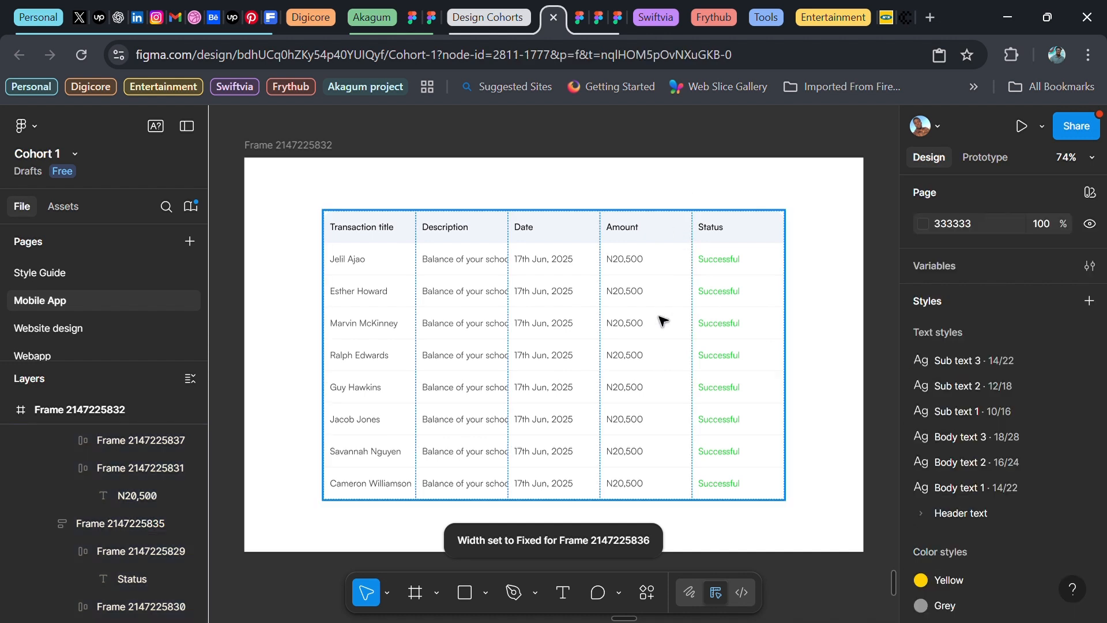
click(662, 317)
drag(795, 346, 830, 379)
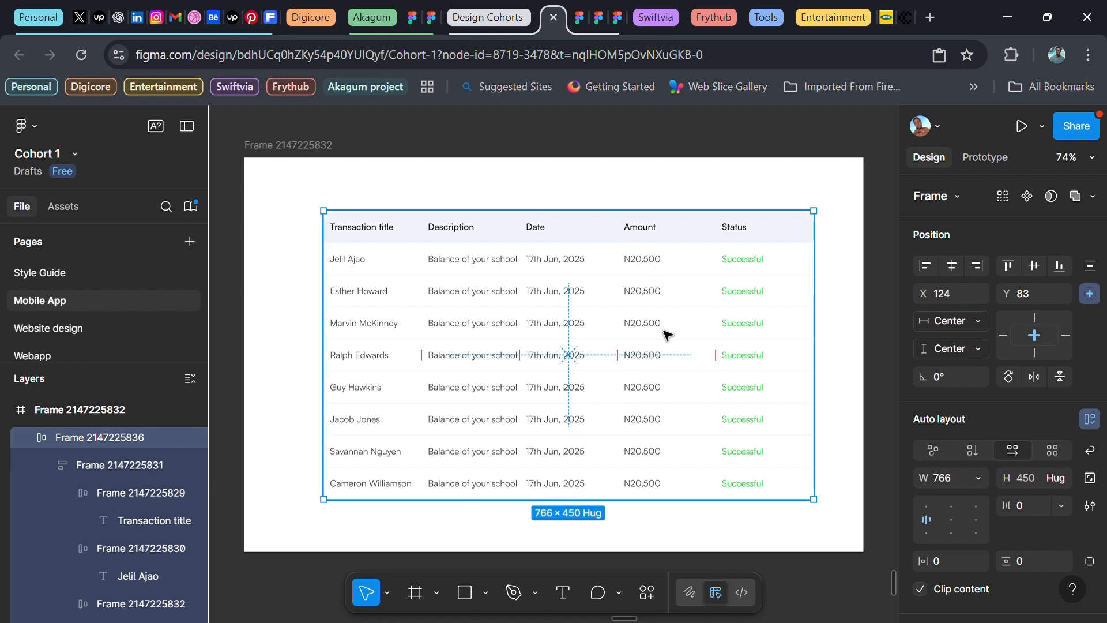
Set the Amount and Status columns to 100 px wide
click(644, 254)
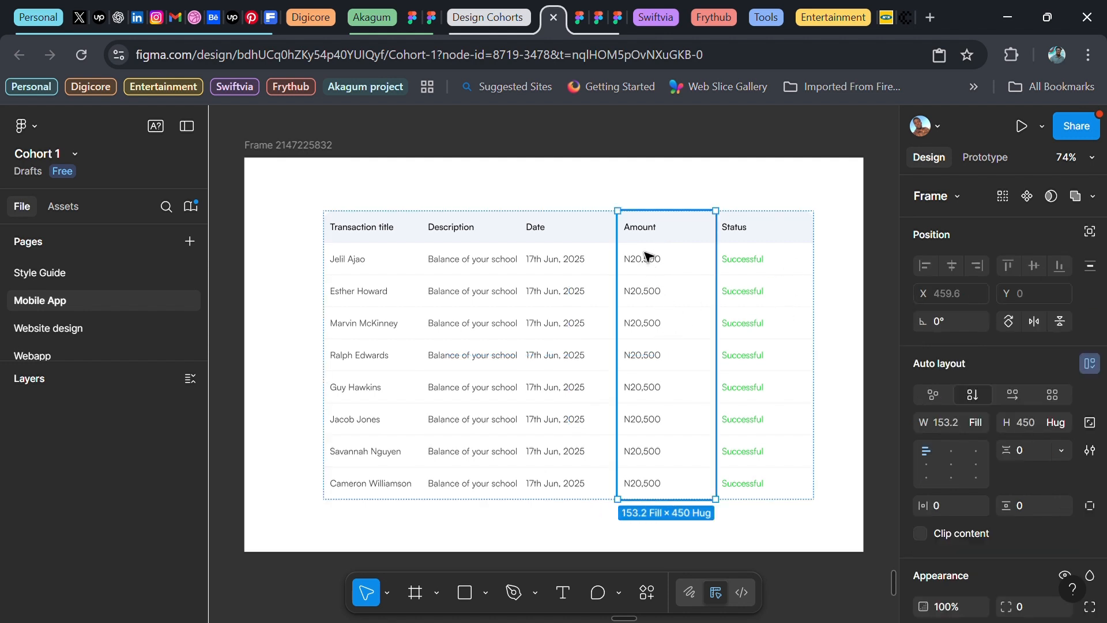
click(946, 420)
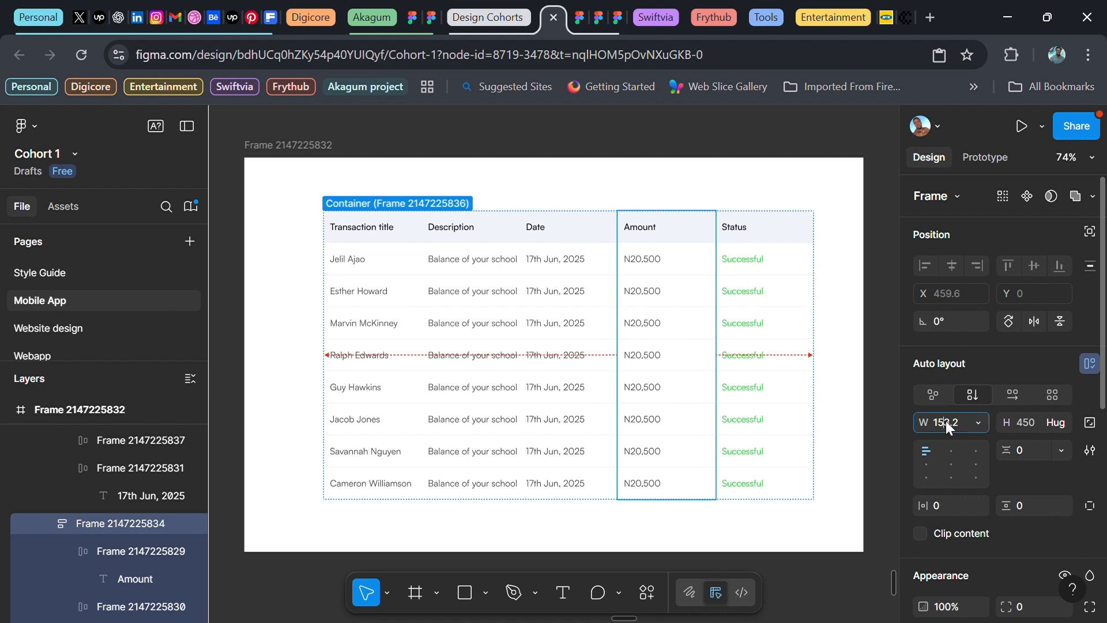
text(100)
key(Return)
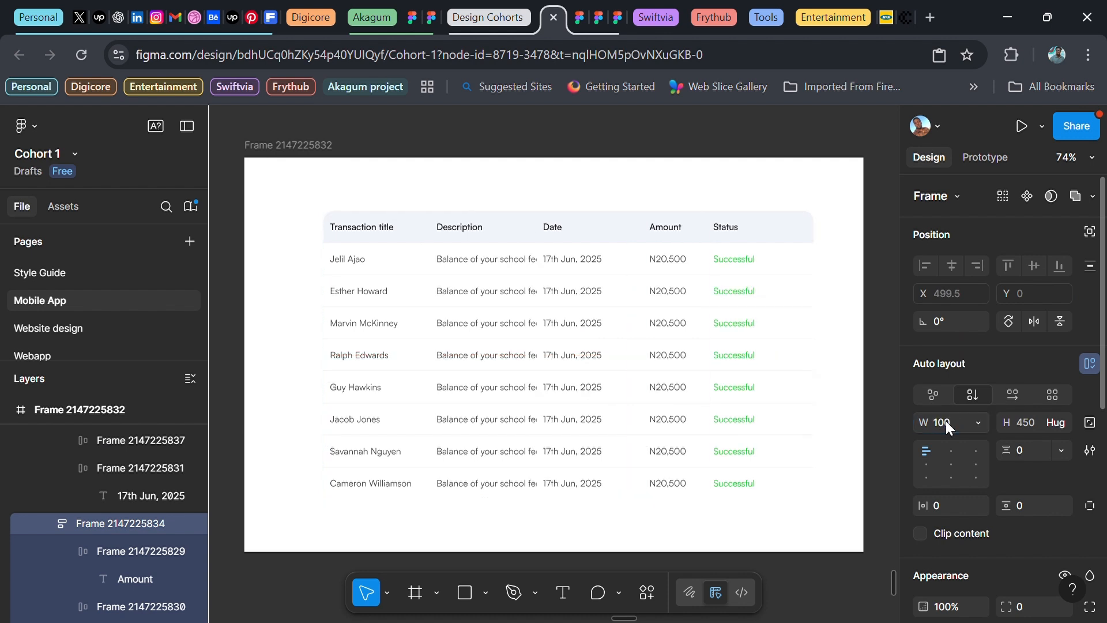
click(764, 265)
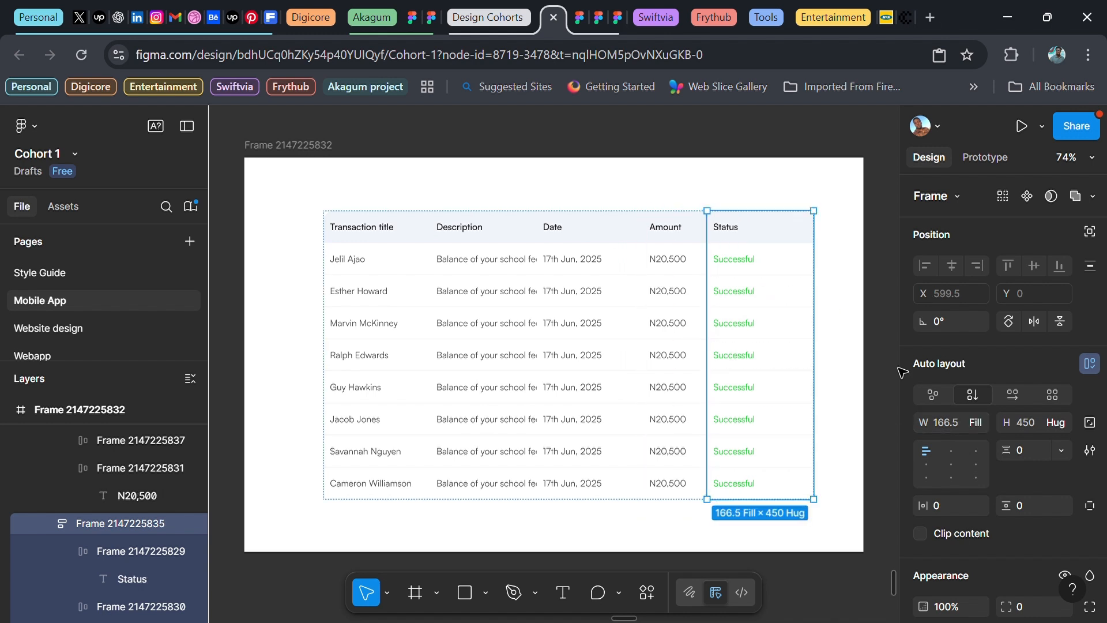
click(955, 423)
text(120)
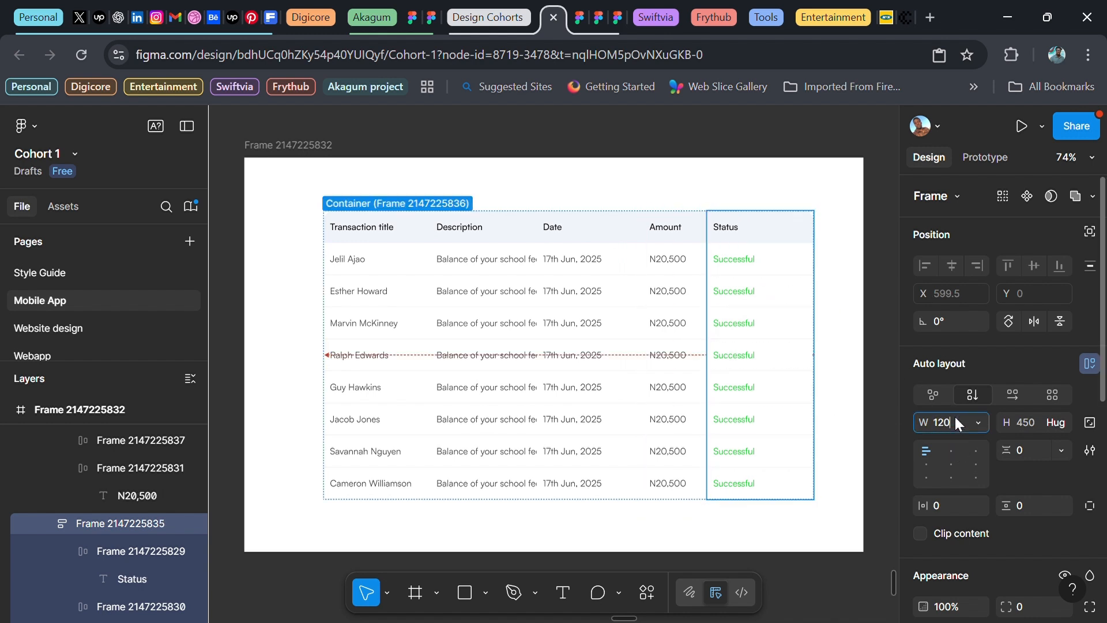
key(Return)
click(955, 418)
text(100)
key(Return)
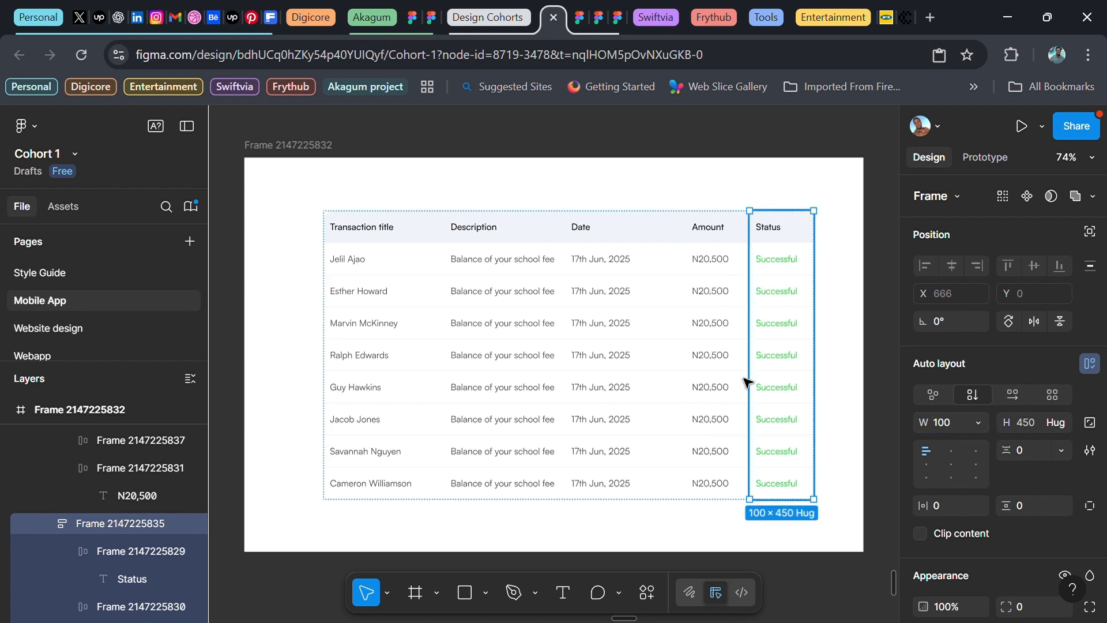
Set the Date column's width to 120
click(599, 331)
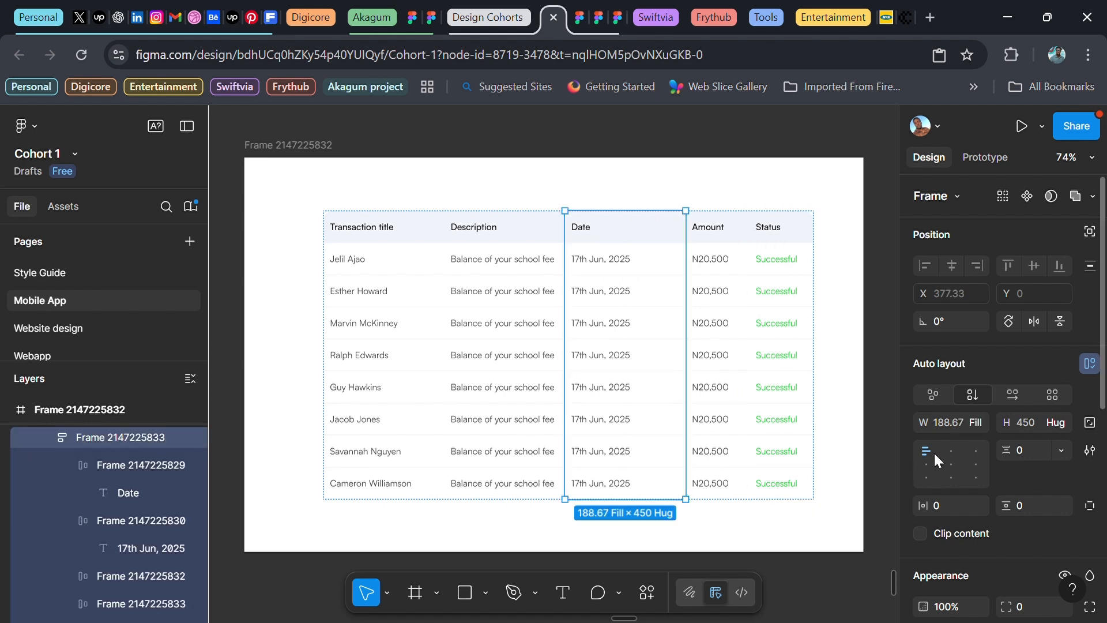
click(941, 424)
text(100)
key(Return)
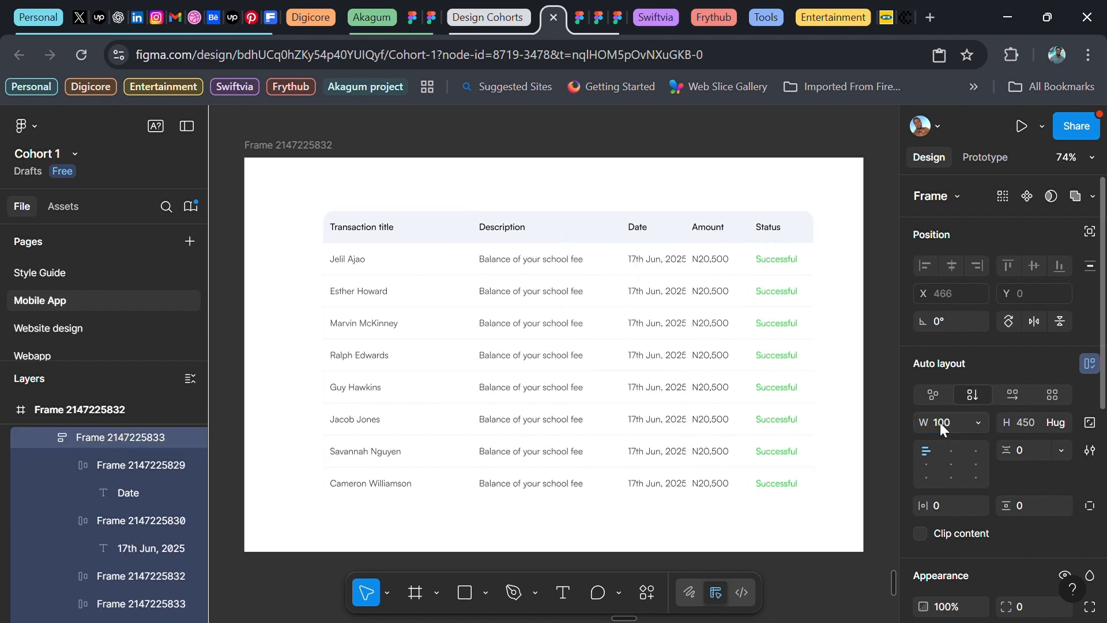
click(940, 422)
text(120)
key(Return)
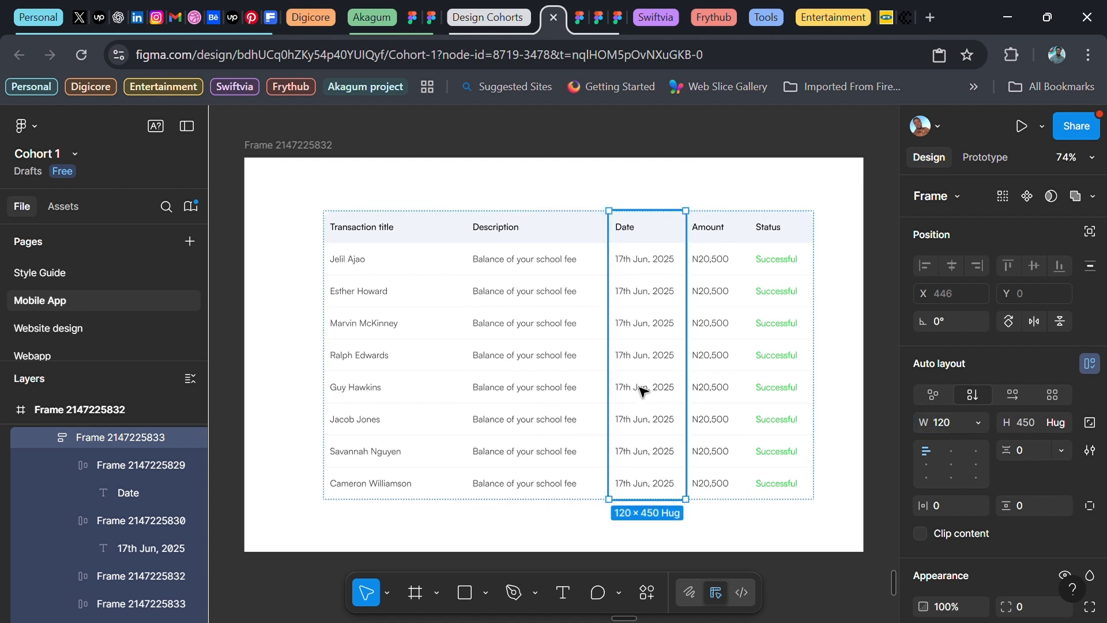
Set the Transaction title column to 140 wide, leaving Description to fill the rest
click(544, 300)
click(399, 367)
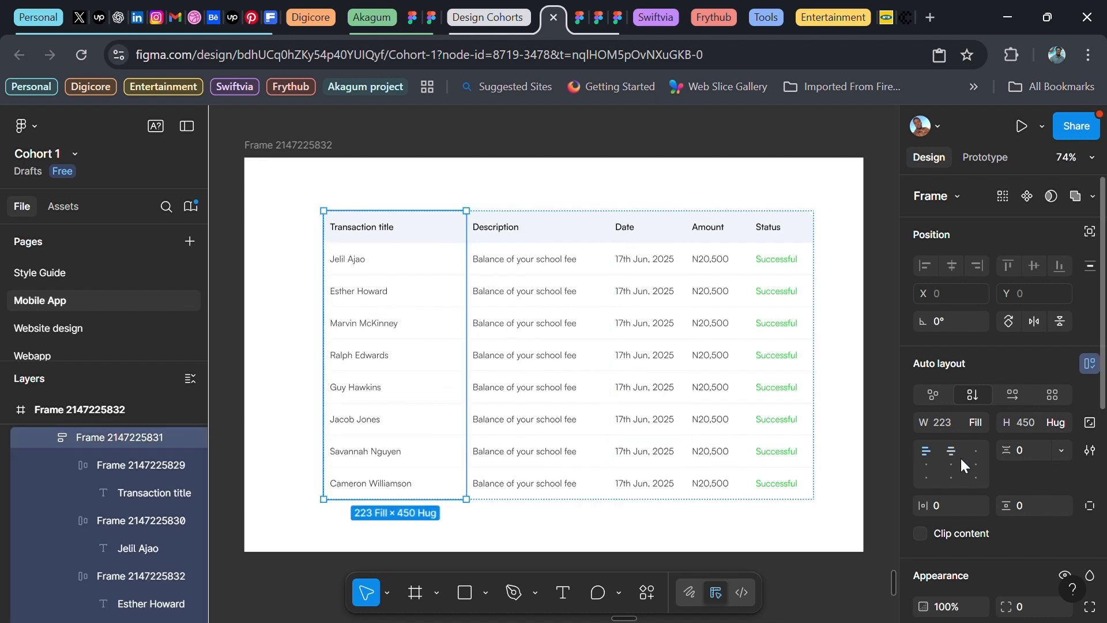
click(942, 423)
text(1)
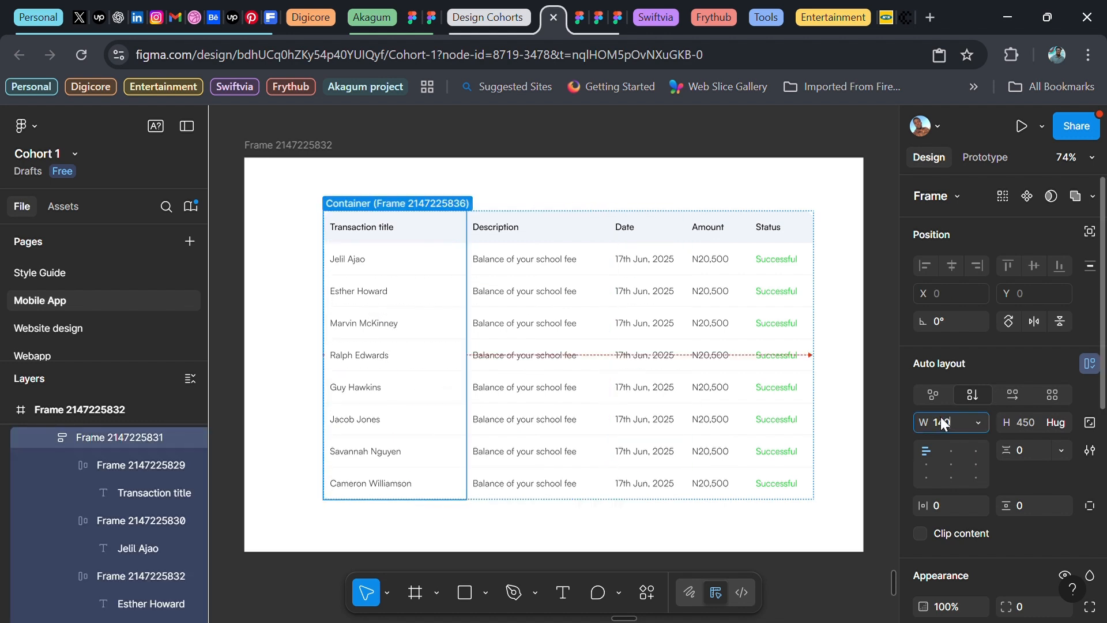
text(40)
key(Return)
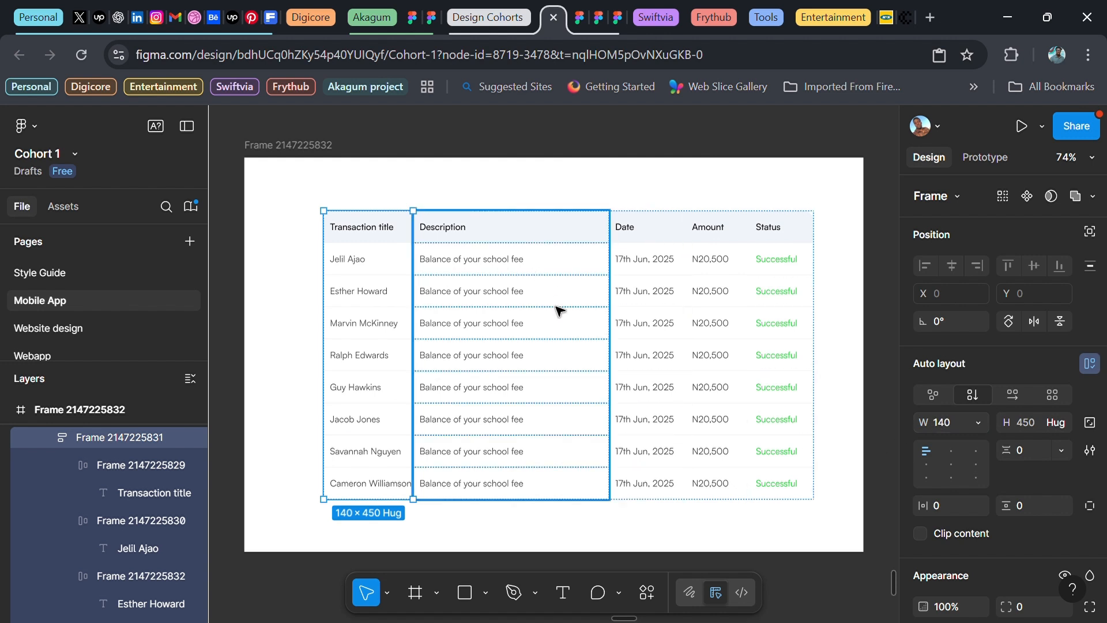
scroll(522, 231, right, 1)
click(523, 168)
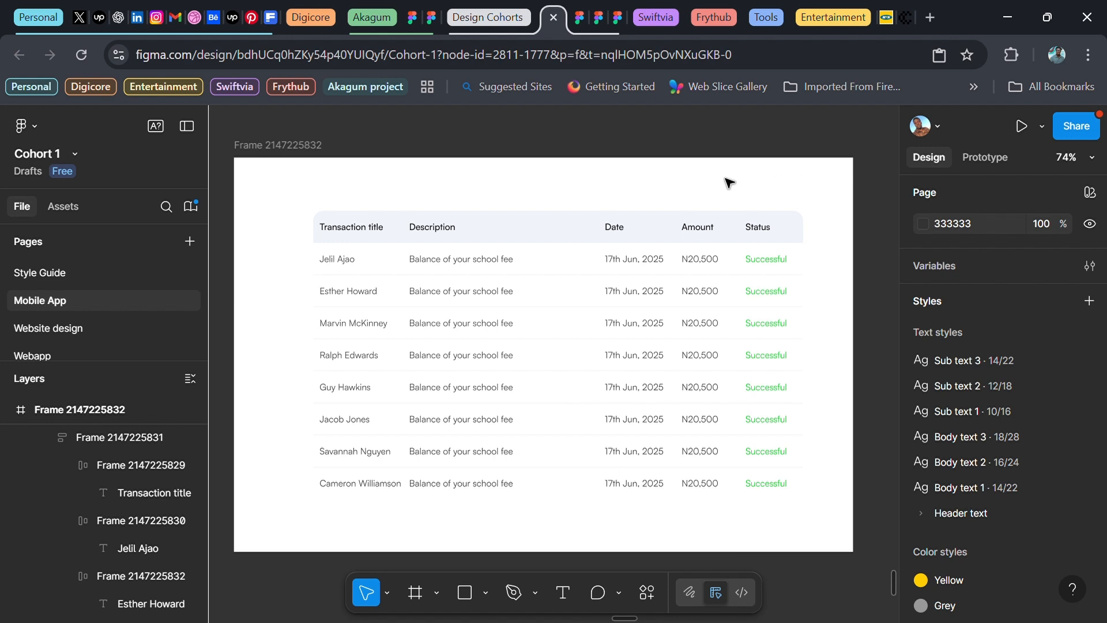
Apply the Grey style as the table's stroke, detach it, and set 20% opacity
click(586, 266)
scroll(982, 341, down, 6)
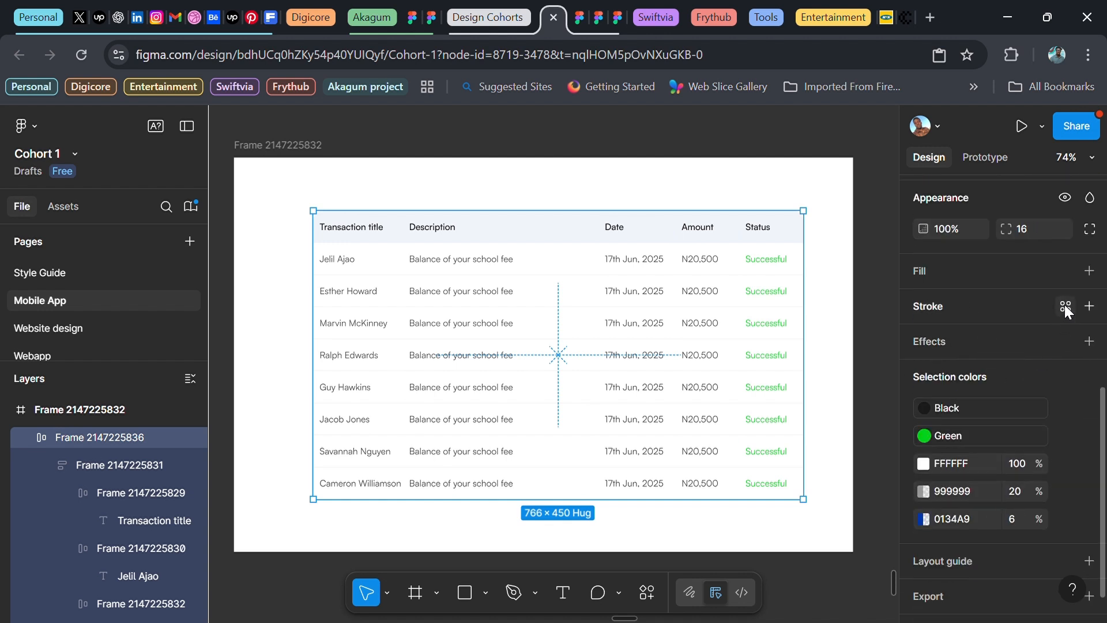
click(1065, 308)
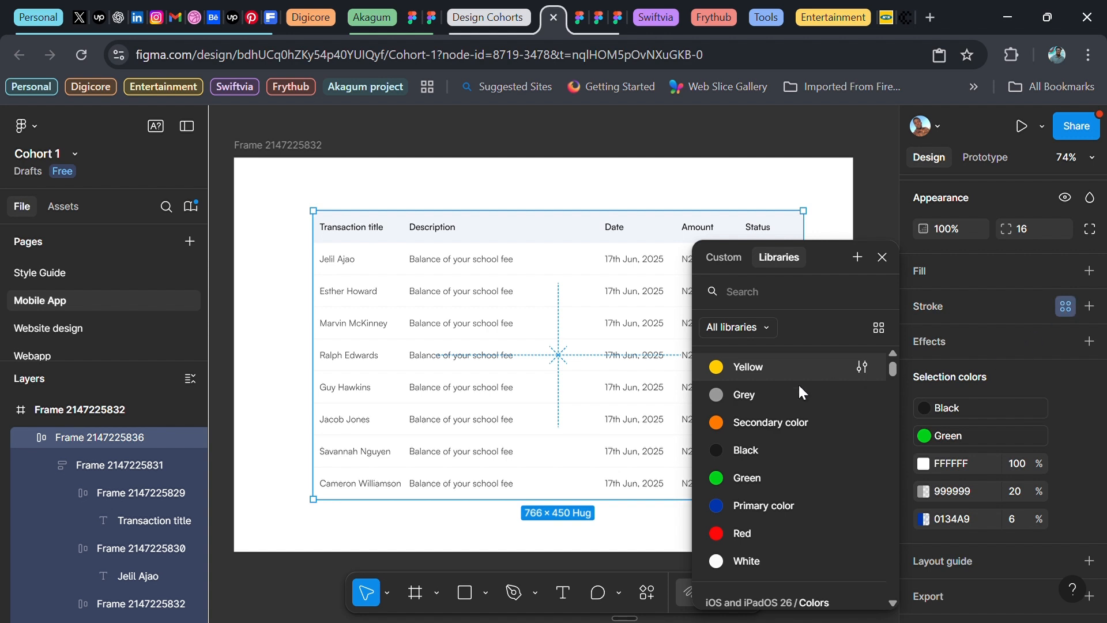
click(749, 394)
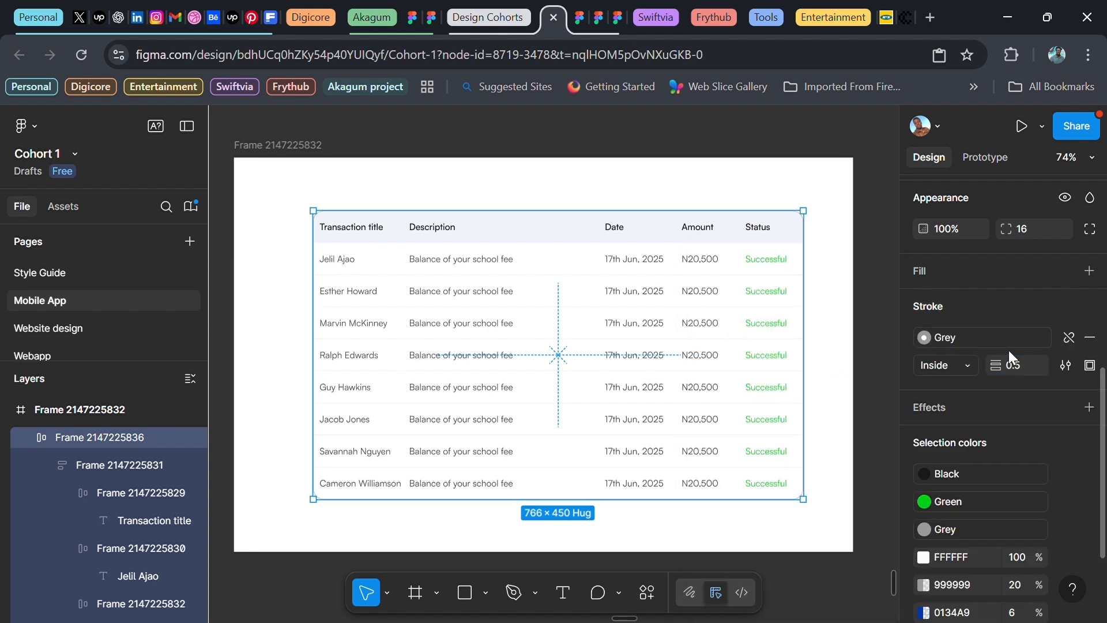
click(1068, 339)
click(1020, 339)
text(20)
key(Return)
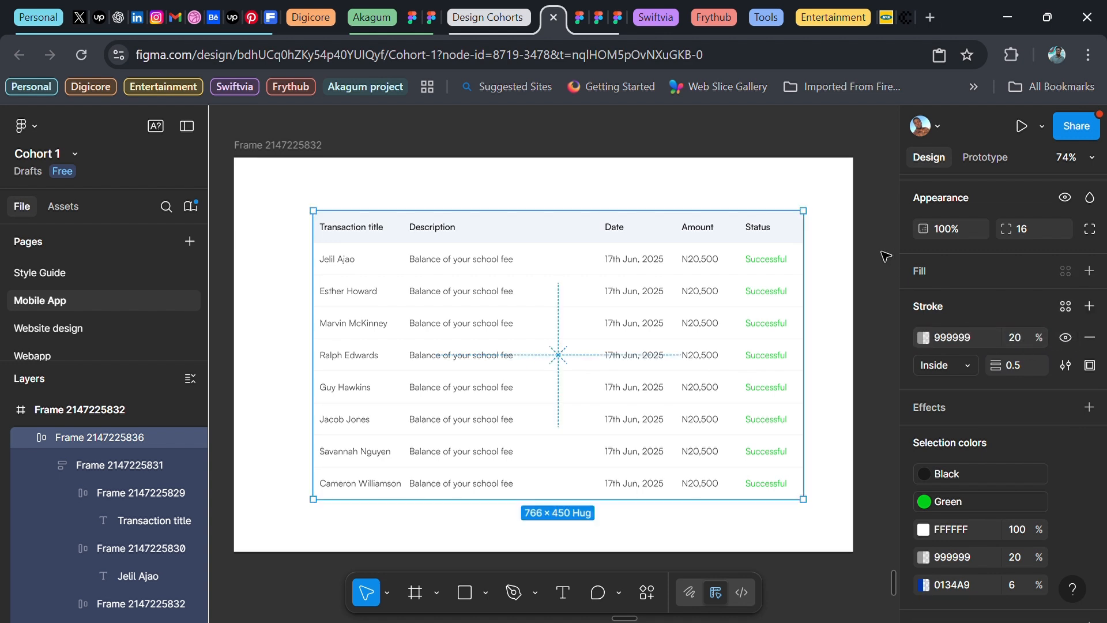
Deselect the table and zoom in to view the faint grey border
click(885, 255)
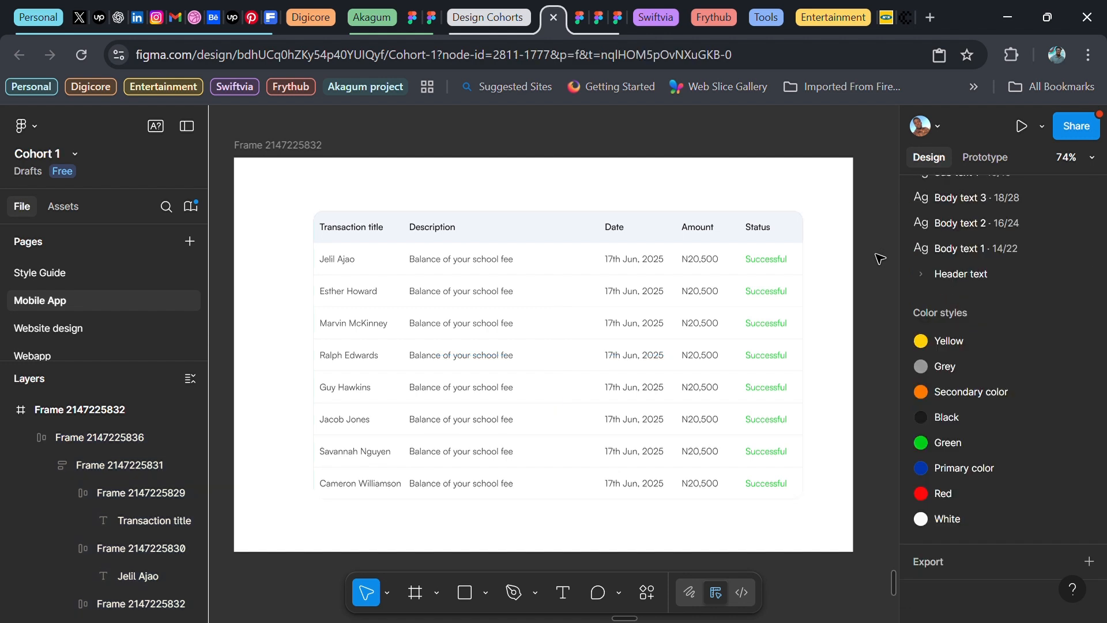
scroll(897, 314, up, 1)
scroll(897, 314, up, 2)
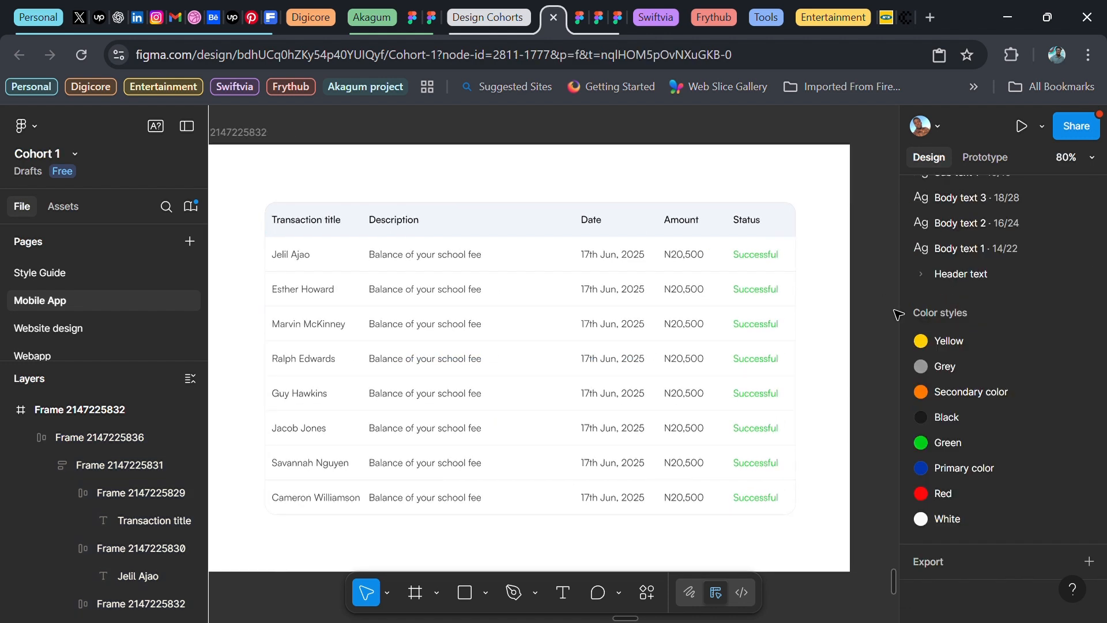
scroll(897, 314, left, 1)
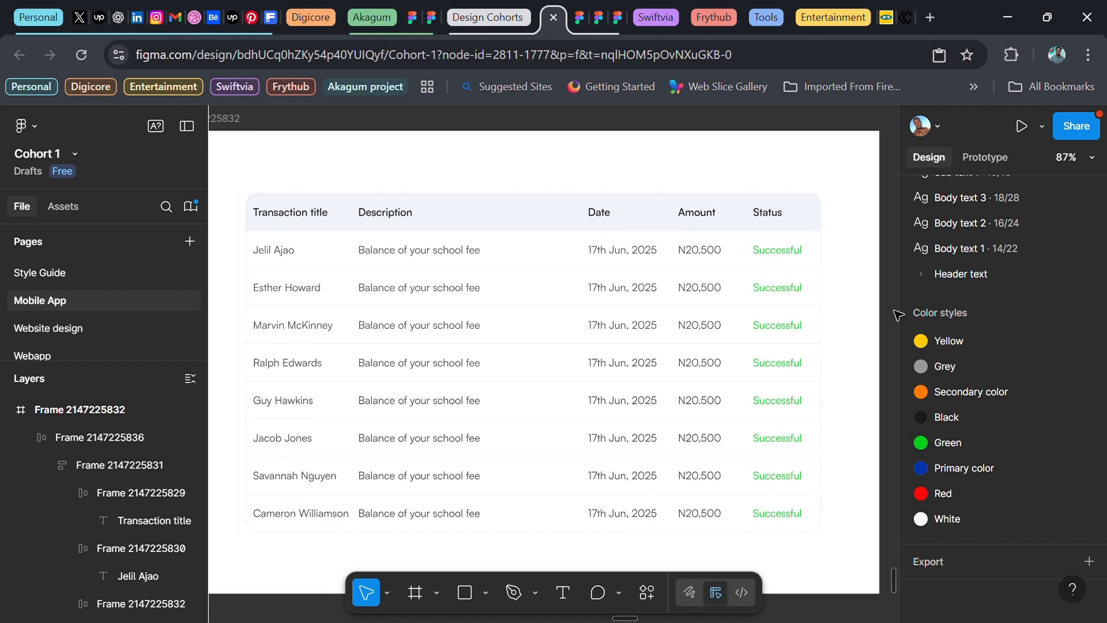